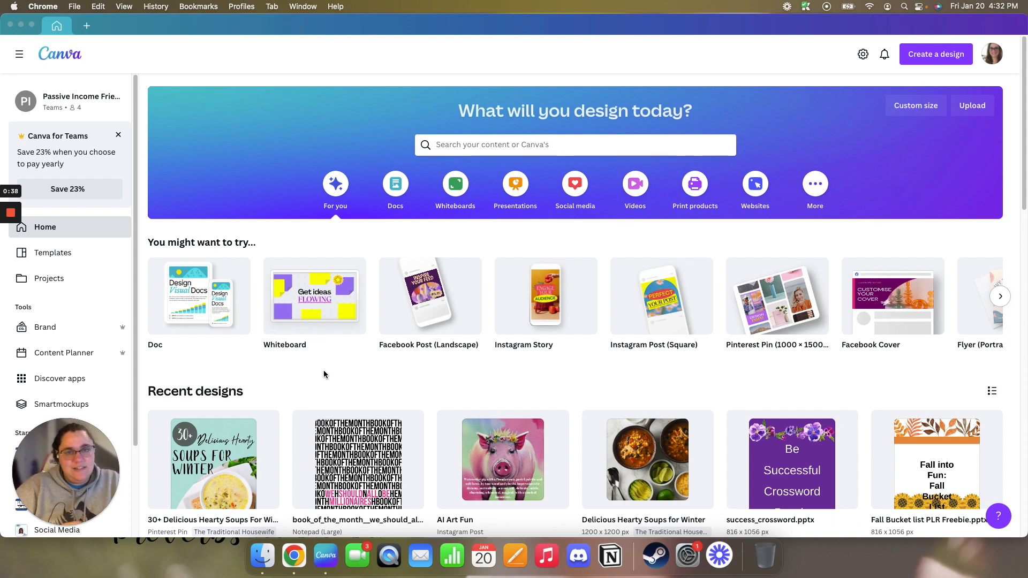
scroll(323, 370, "down", 3)
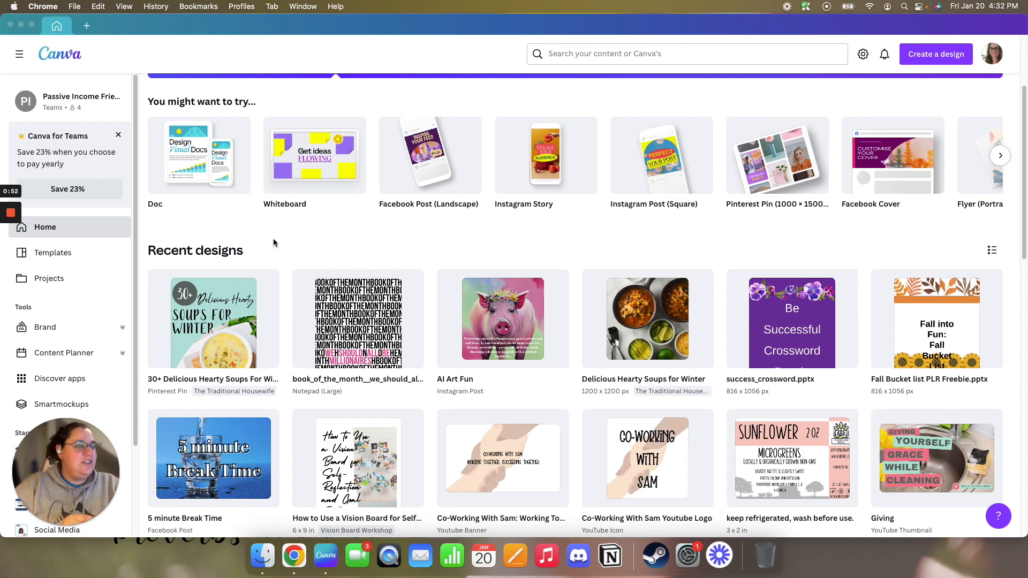
scroll(275, 241, "up", 3)
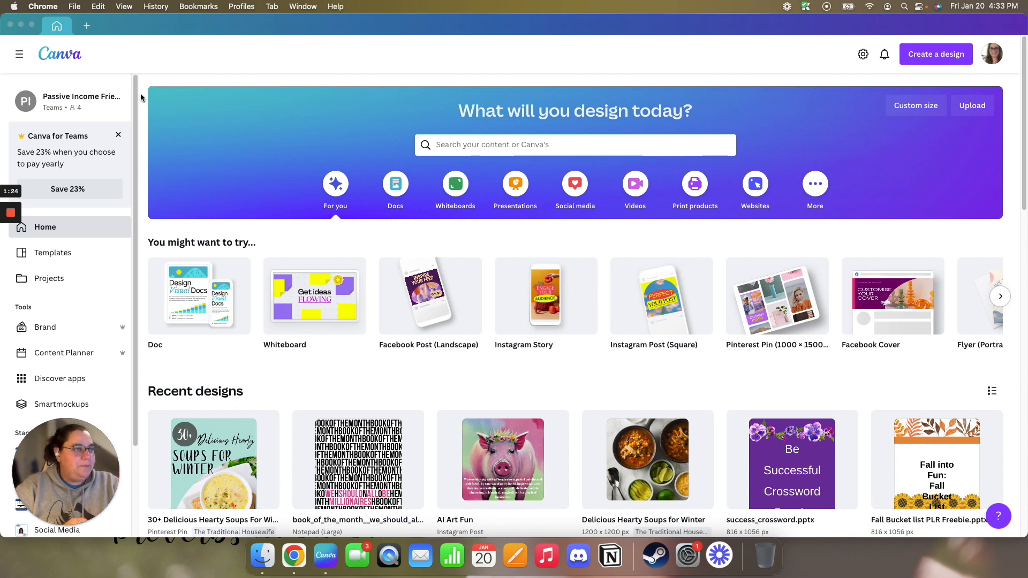
Open The Traditional Housewife folder from the projects
left_click(45, 284)
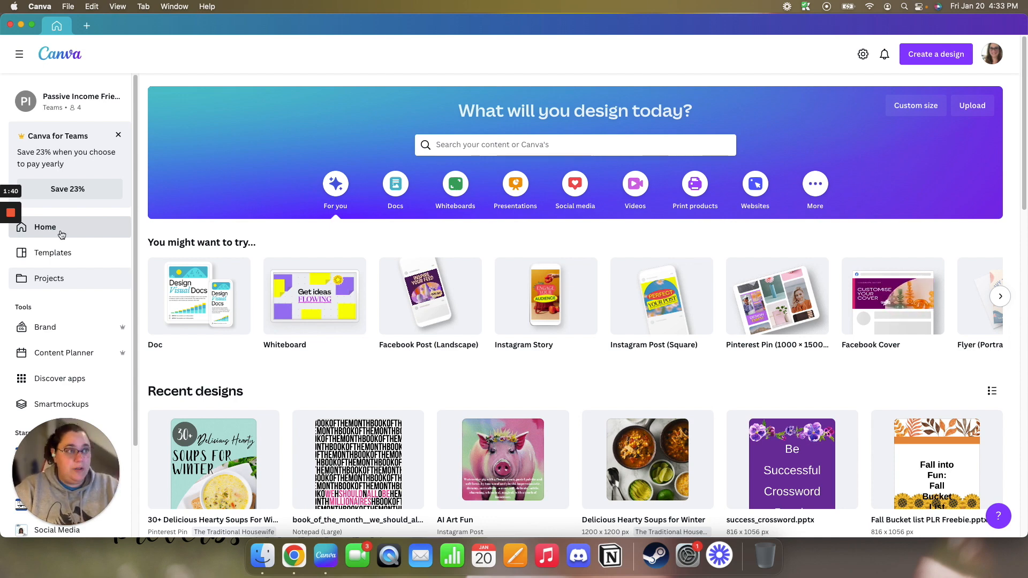
left_click(49, 279)
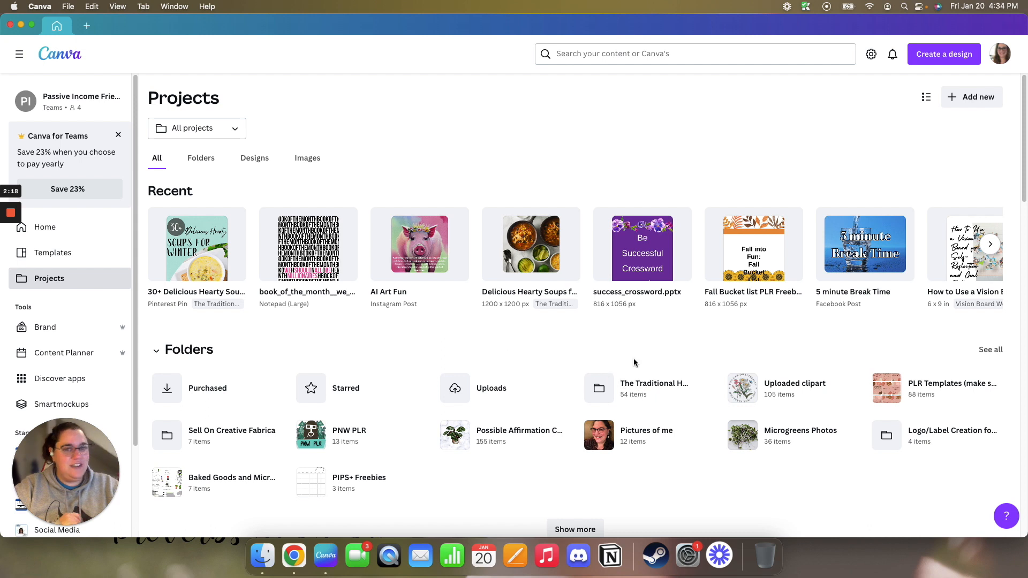
left_click(645, 385)
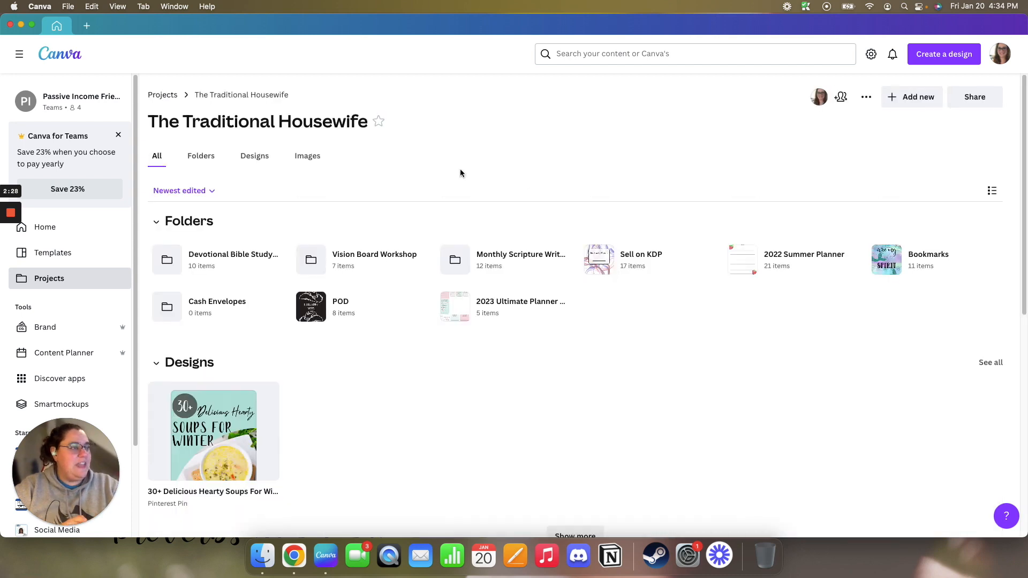
Create a new Pinterest Pin (1000 × 1500 px) design in The Traditional Housewife folder, finding the format with the search term "pinterest"
left_click(907, 100)
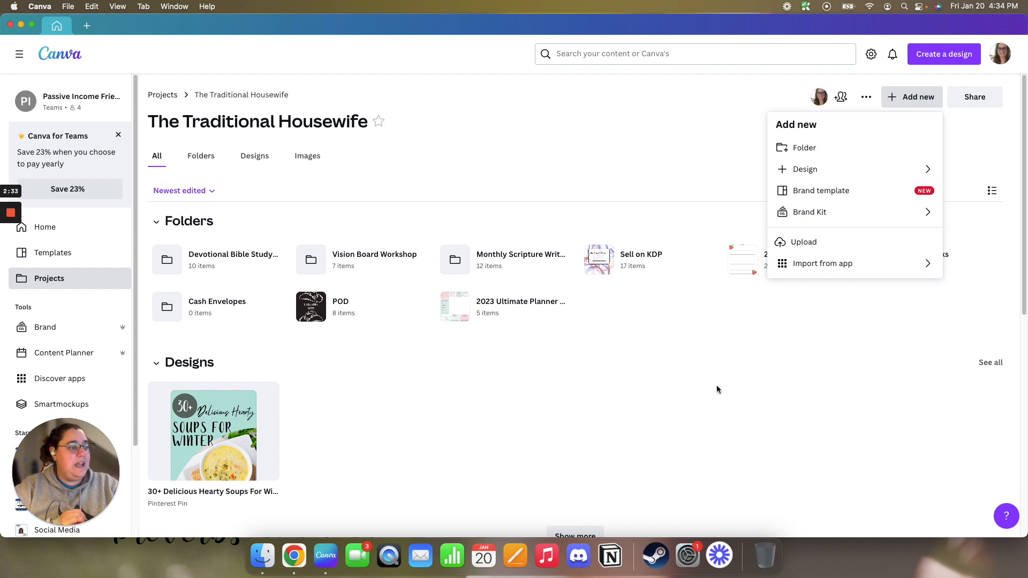
left_click(806, 170)
left_click(822, 155)
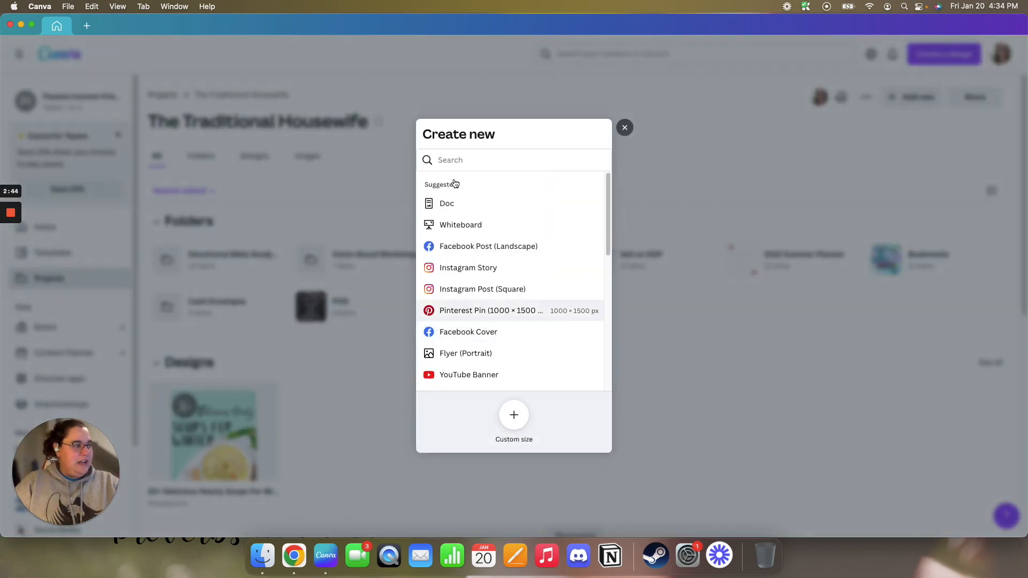
type("pinterest")
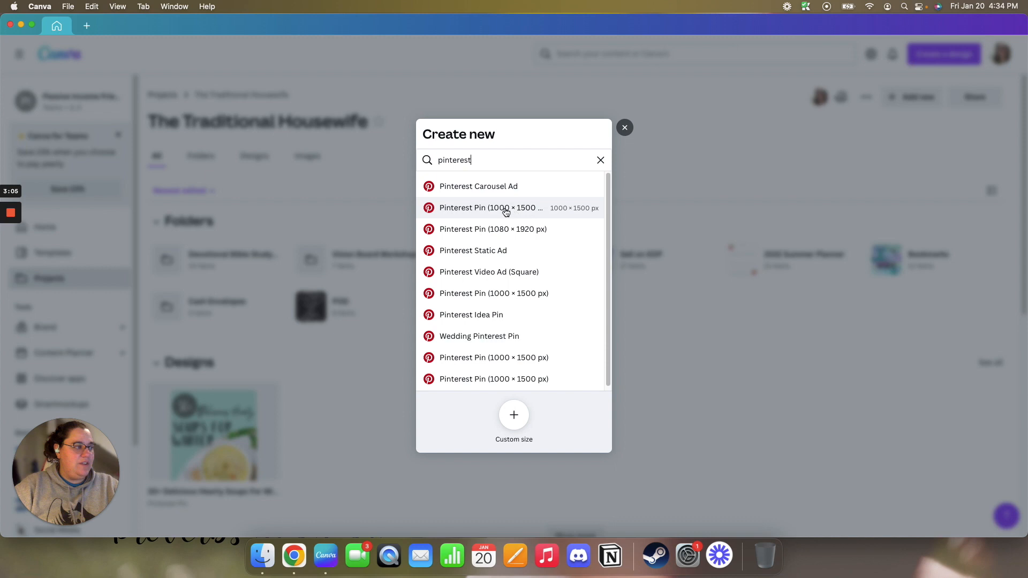
left_click(506, 210)
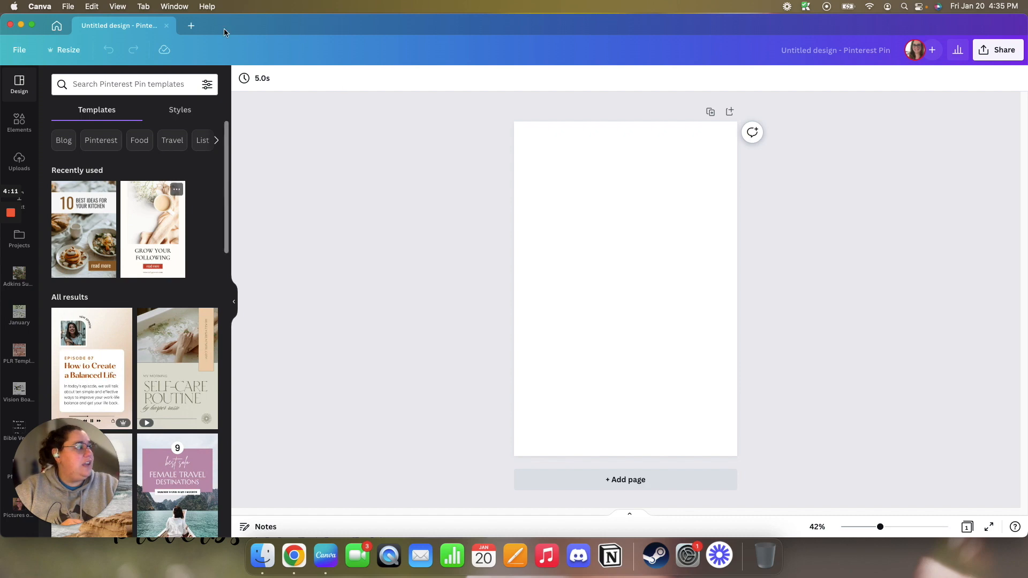
Uncover the editor's side panel, then search the saved projects for "pin" and limit the results to designs
left_click_drag(2, 38, 25, 38)
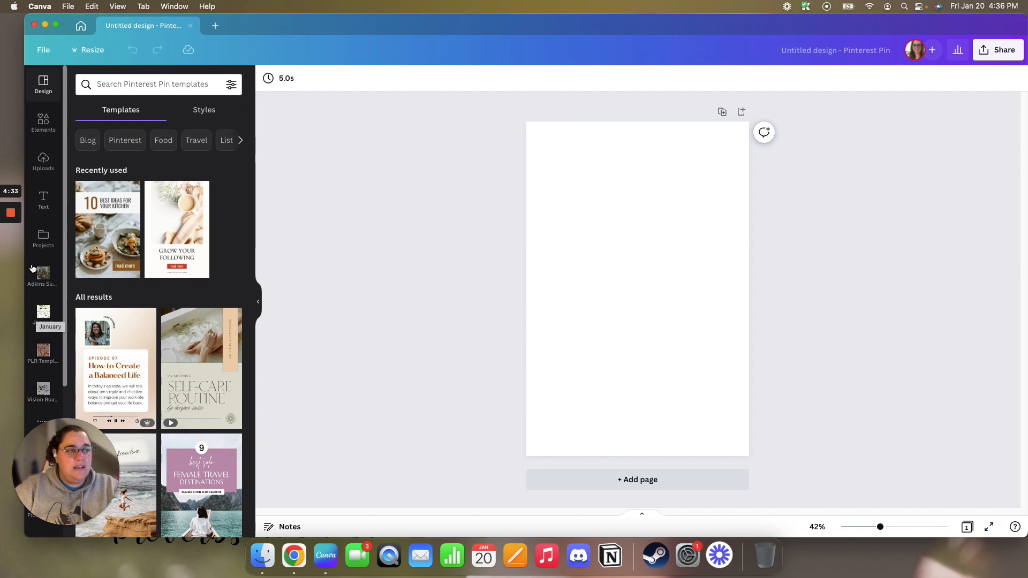
left_click(43, 240)
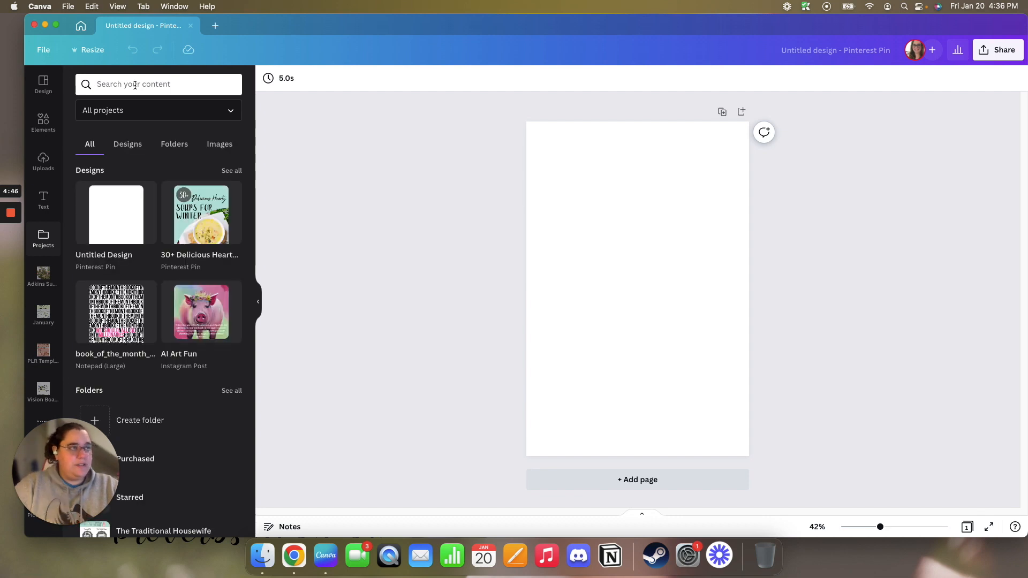
type("pin")
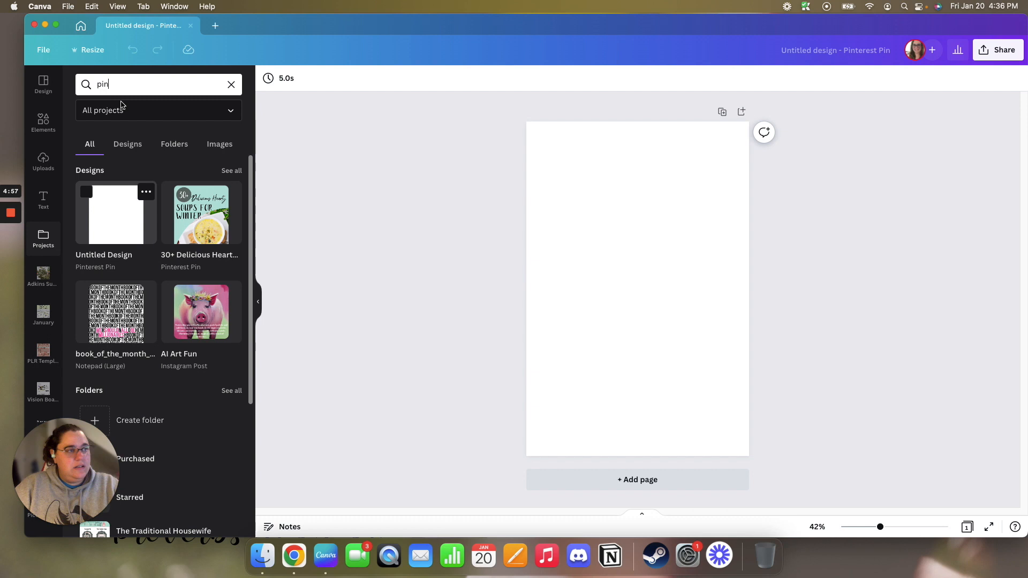
key("Return")
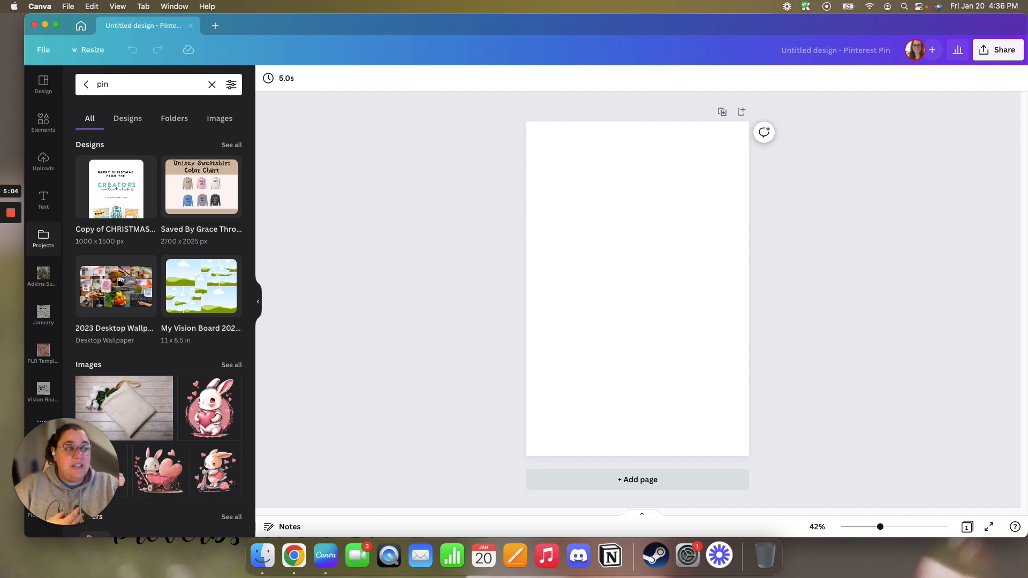
left_click(127, 119)
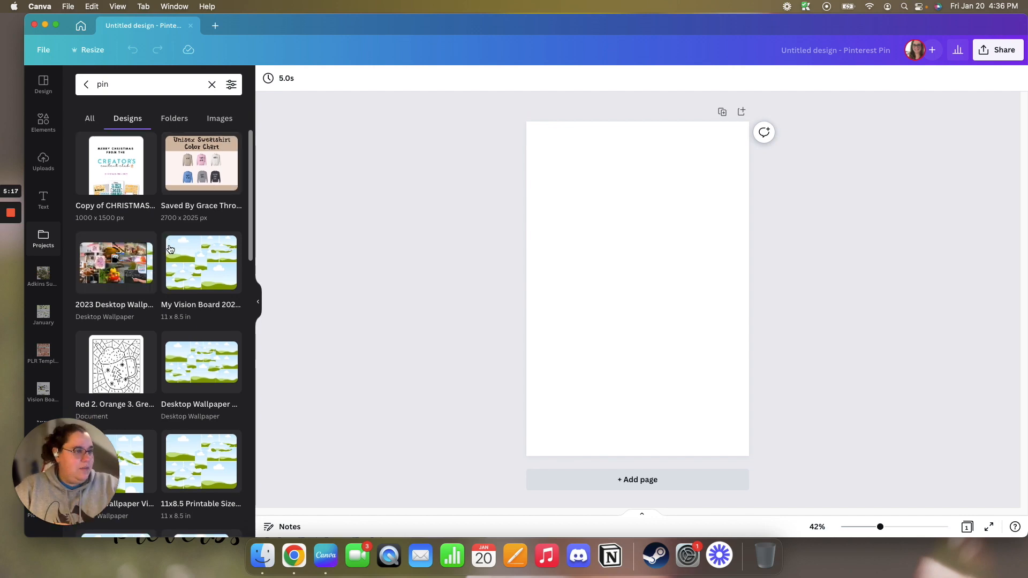
Find The Traditional Housewife Pin Images design among the search results and open its pages
scroll(172, 246, "down", 5)
scroll(155, 225, "down", 6)
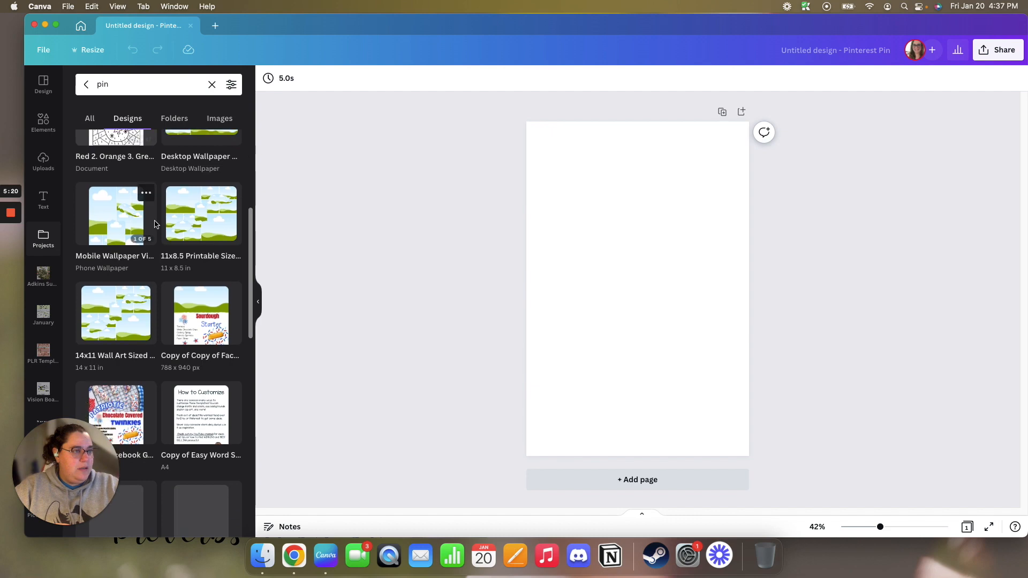
scroll(155, 225, "down", 5)
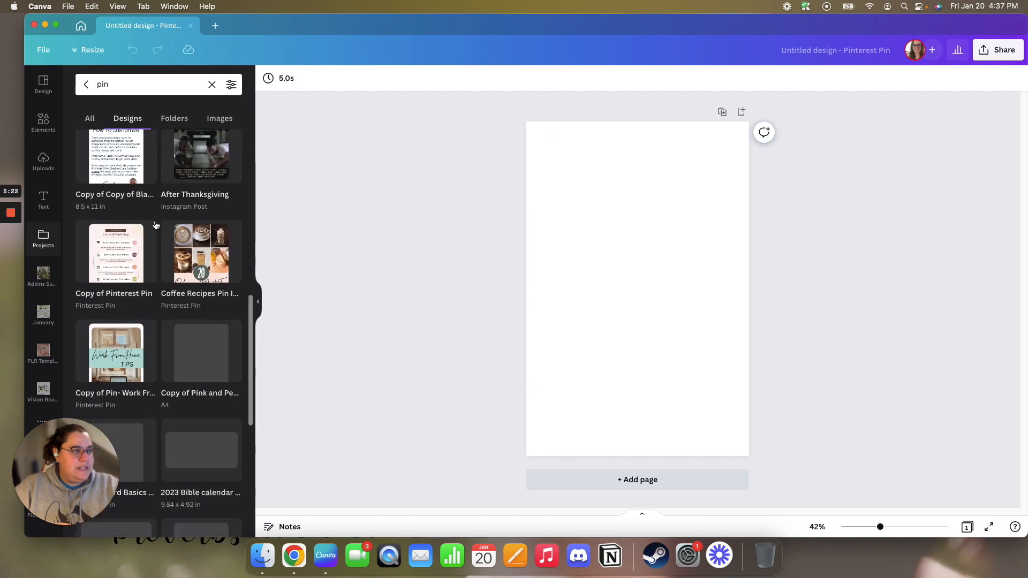
scroll(155, 224, "down", 8)
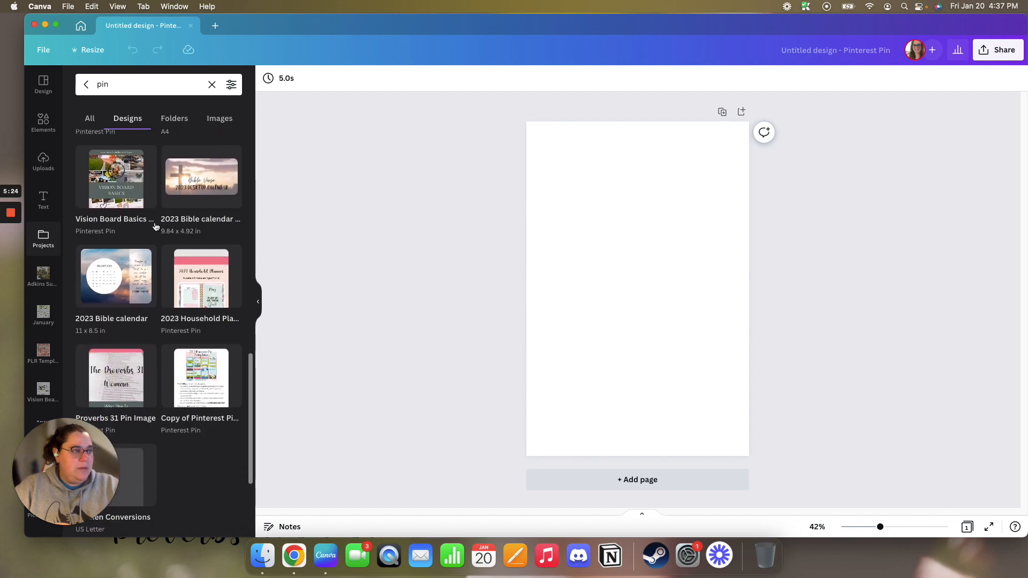
scroll(154, 225, "down", 2)
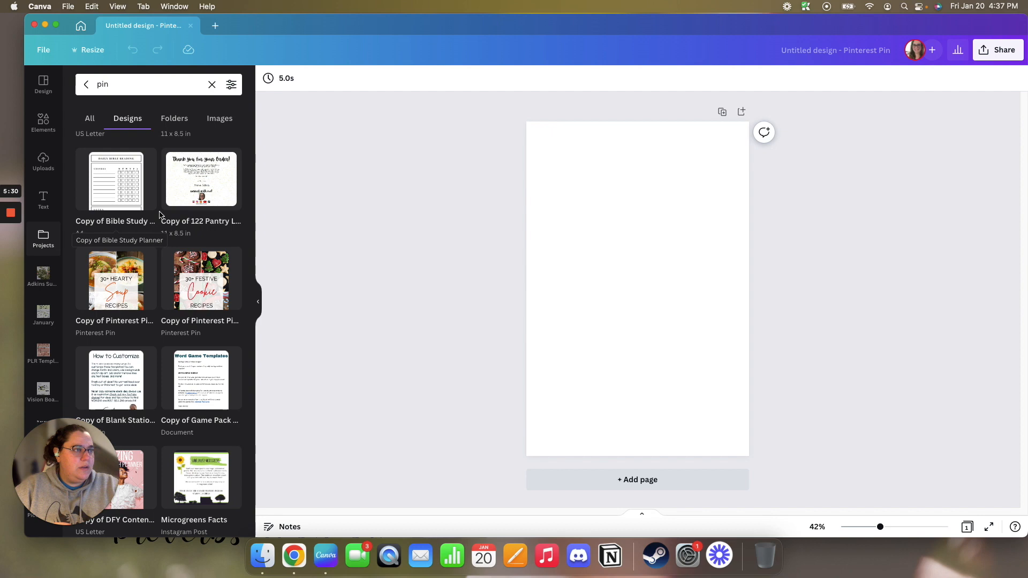
scroll(156, 209, "up", 1)
scroll(157, 209, "up", 5)
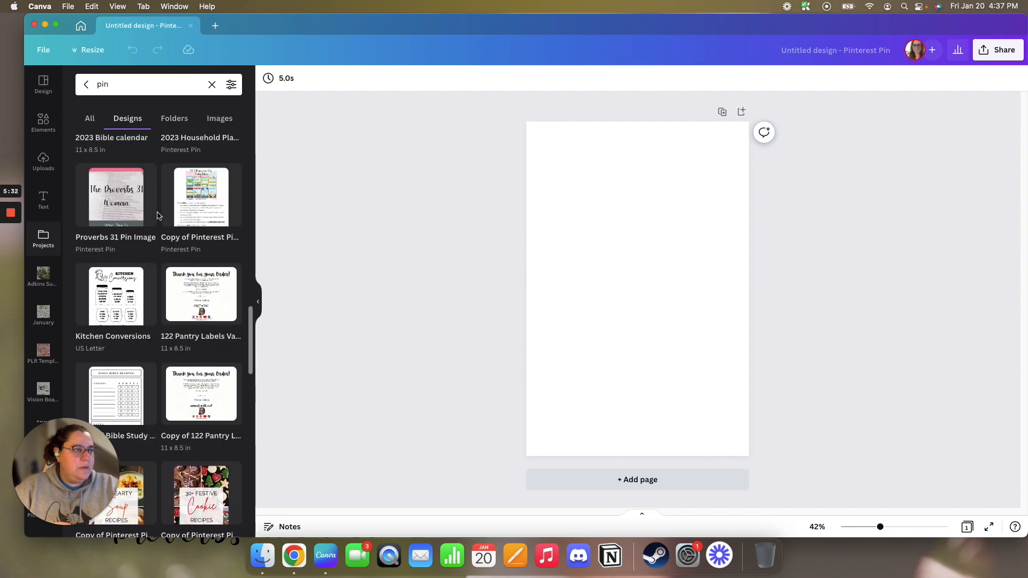
scroll(157, 217, "down", 10)
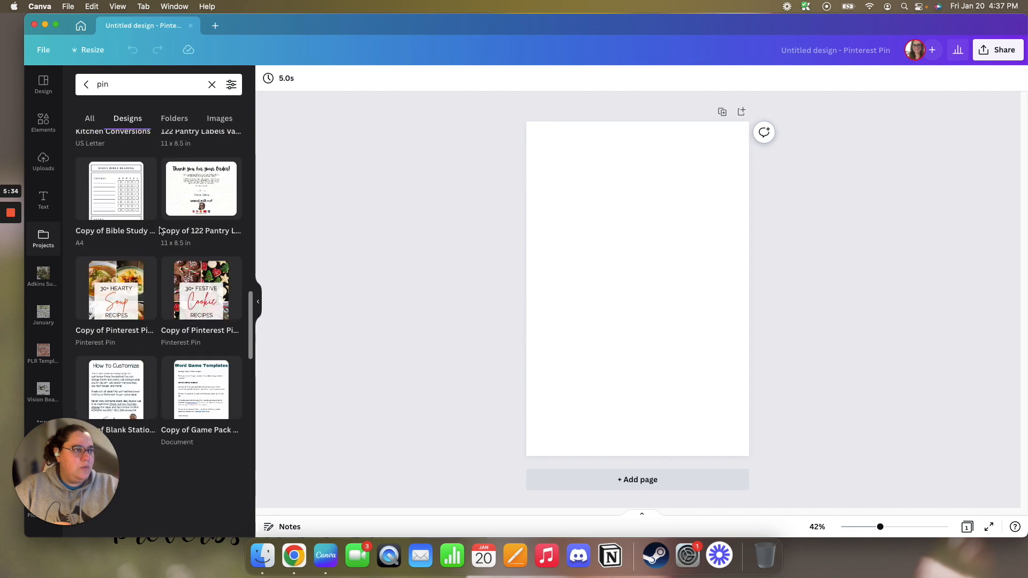
scroll(159, 230, "down", 5)
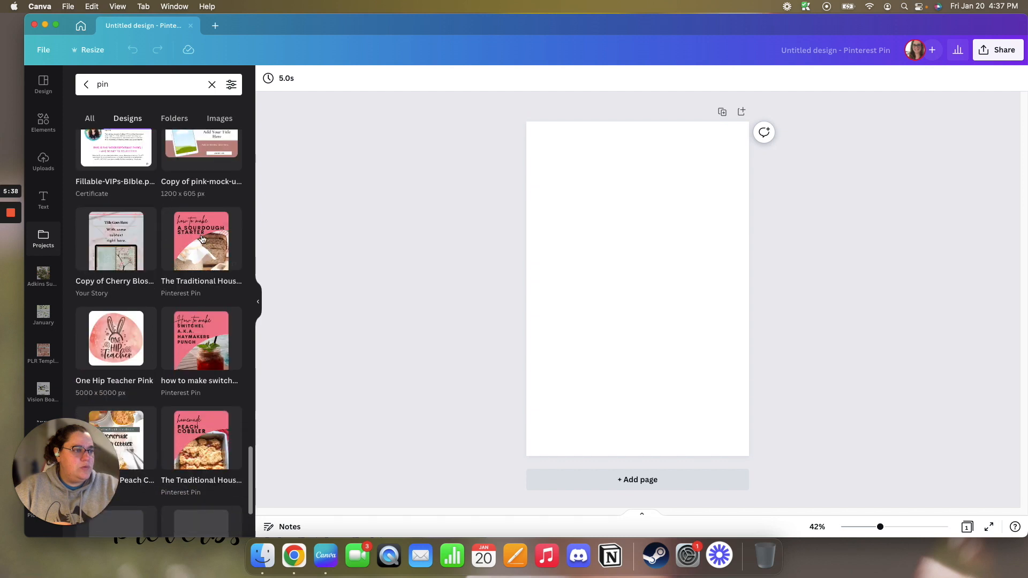
mouse_move(203, 239)
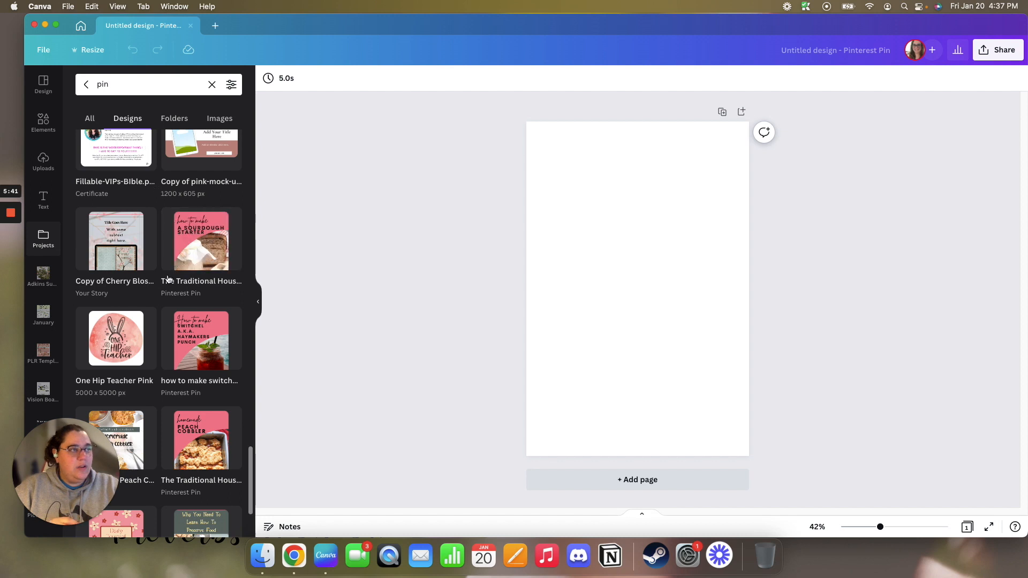
left_click(197, 248)
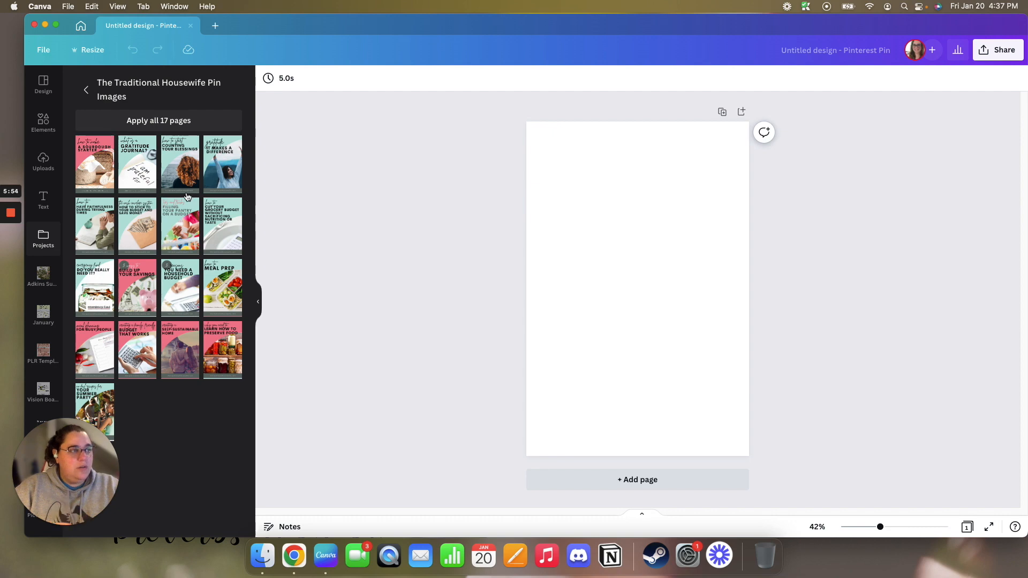
Apply the "5 reasons you need a household budget" page to the blank pin and delete the photo from its frame
left_click(176, 283)
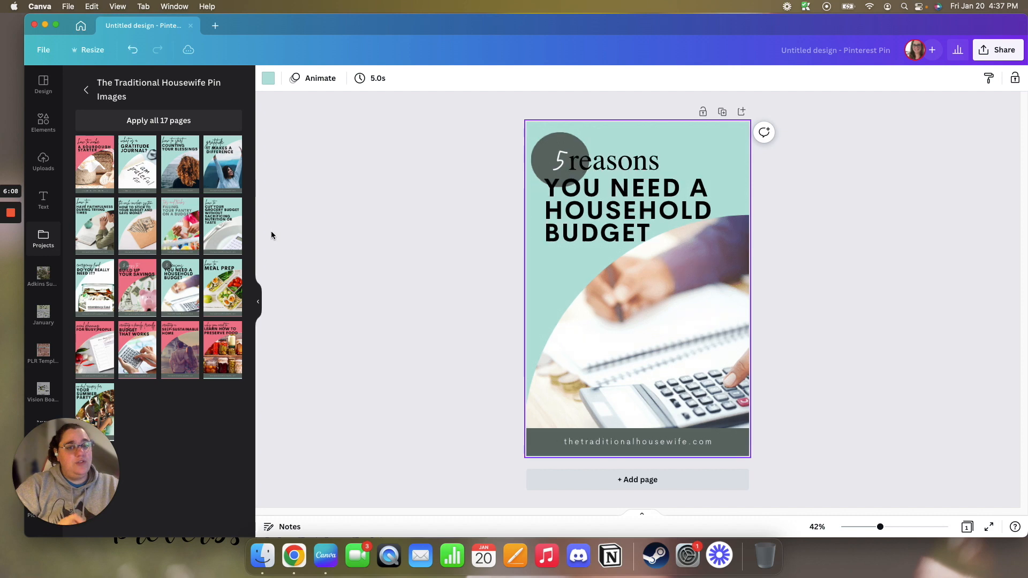
left_click(259, 306)
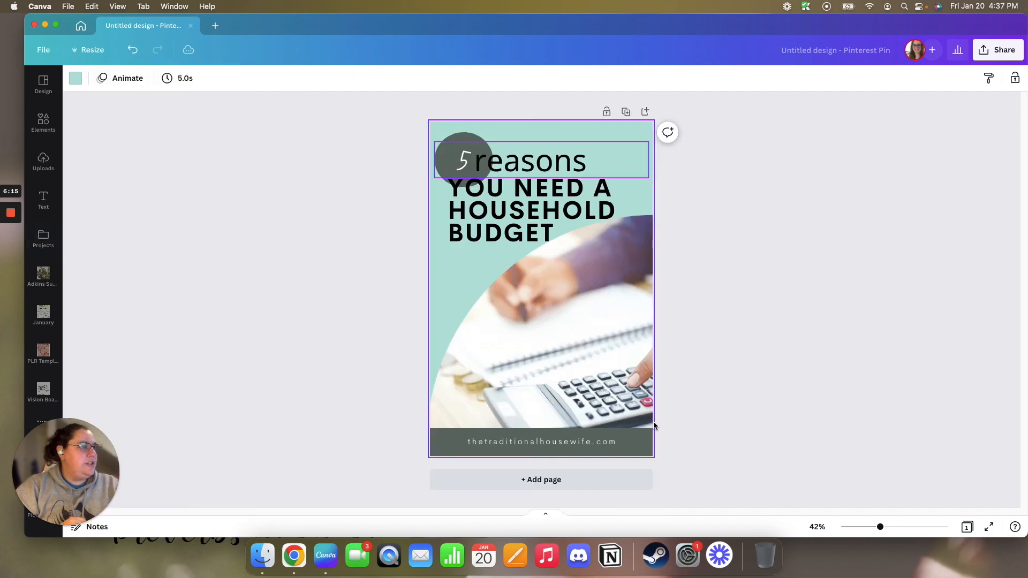
left_click(591, 350)
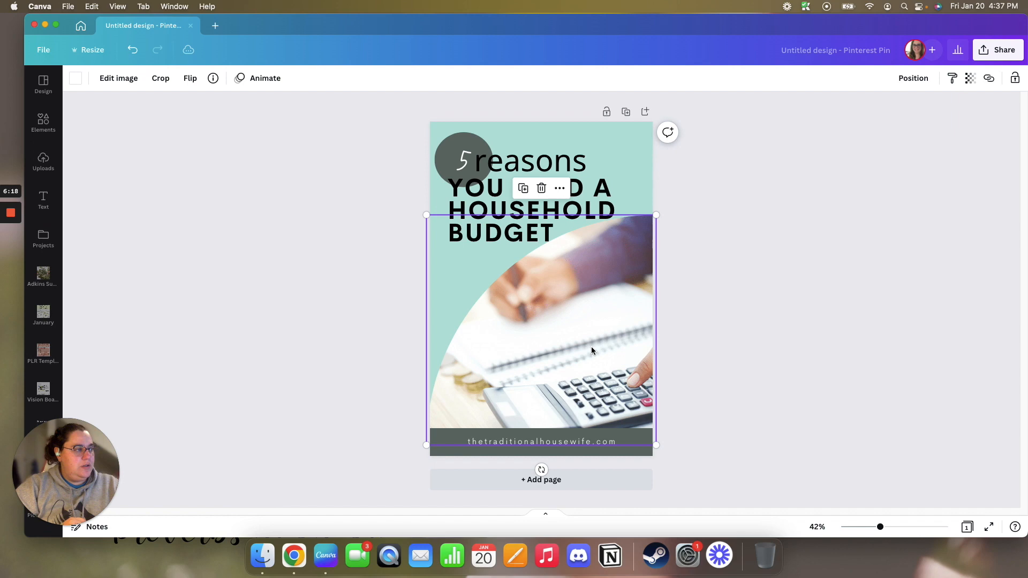
key("Delete")
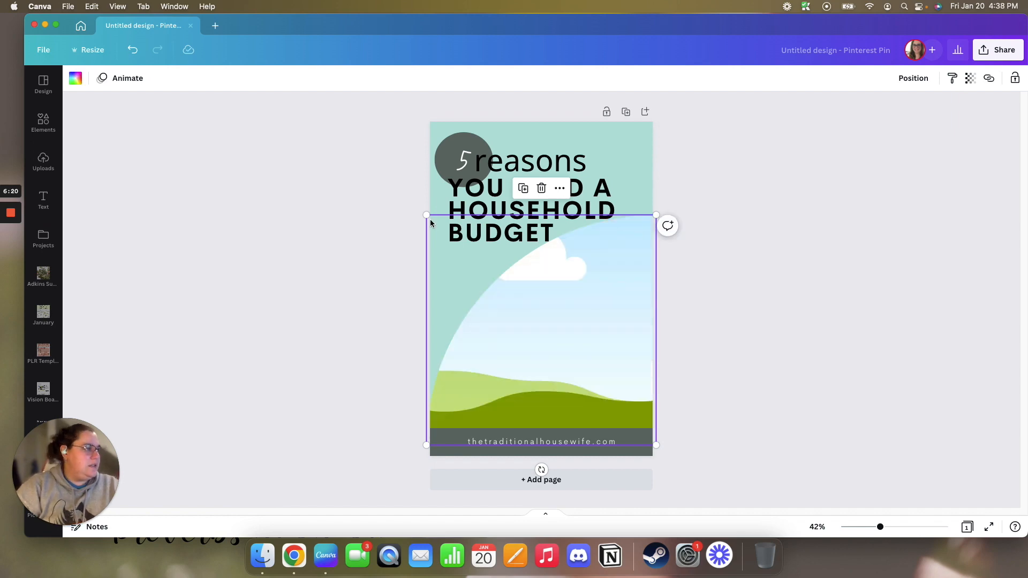
Name the design "30+ Delicious Hearty Soups For Winter"
left_click(806, 54)
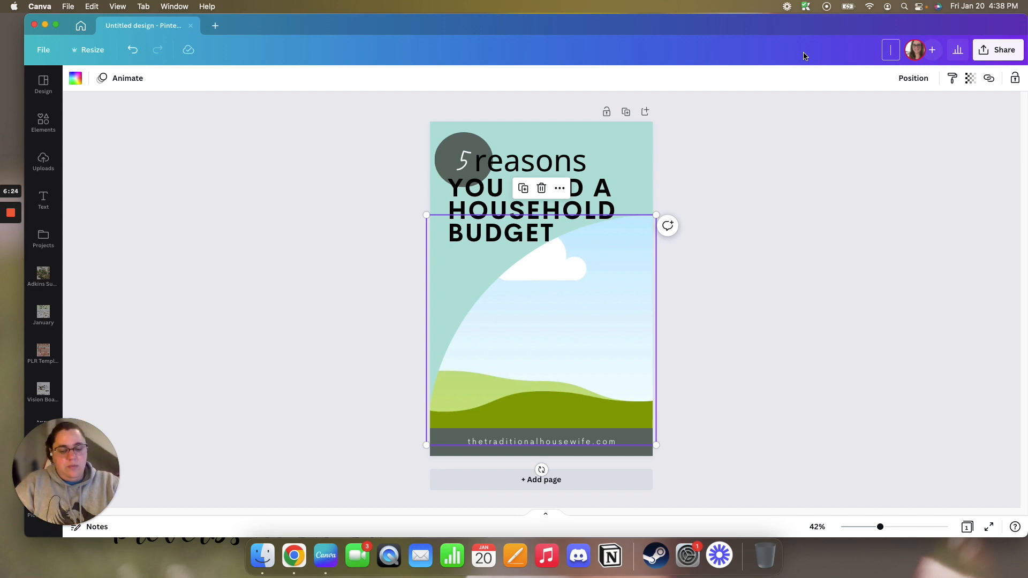
type("30+")
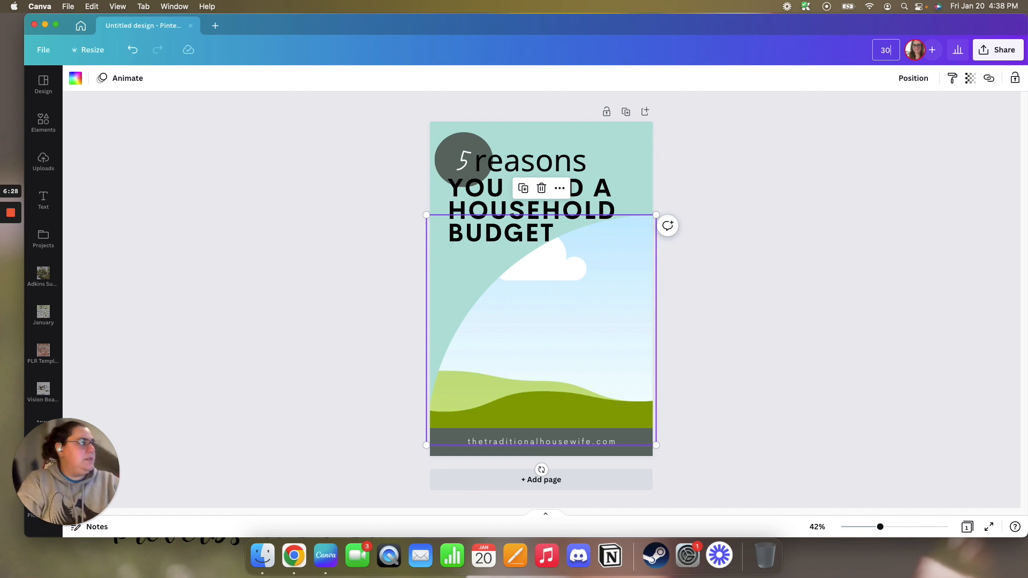
type(" Delicious")
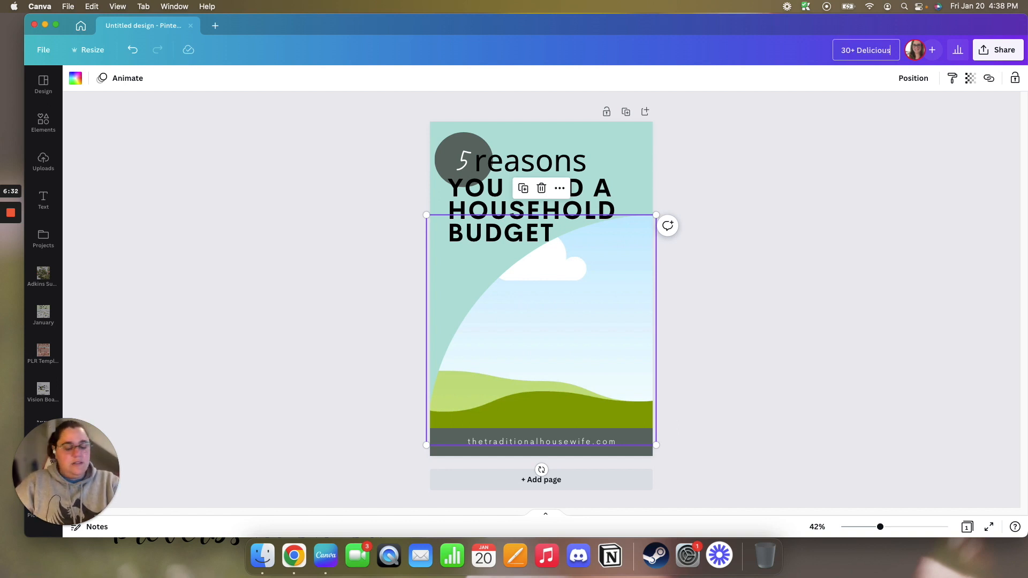
type(" Hearty W")
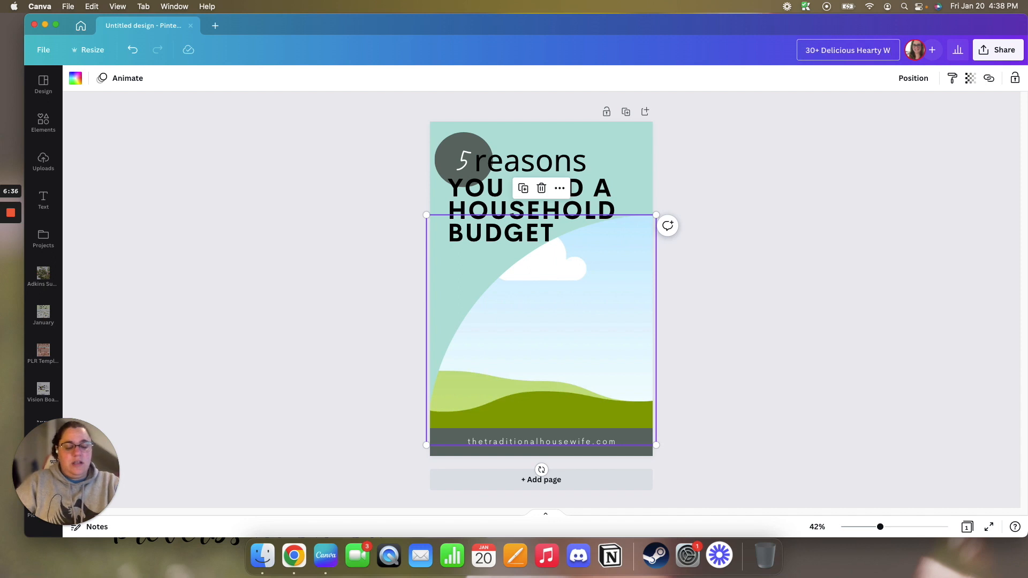
key("BackSpace")
type("Soups For Winter")
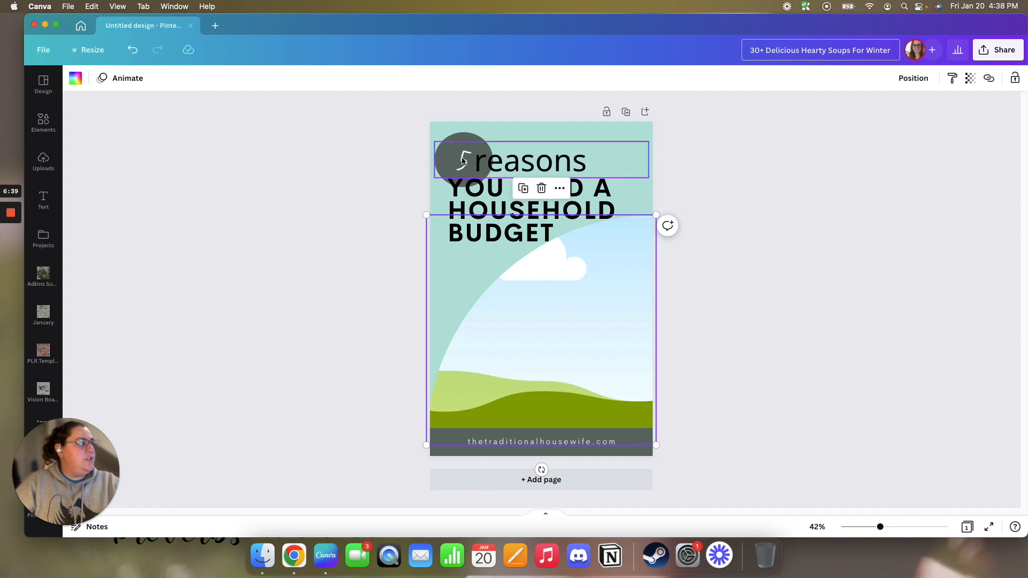
key("Return")
Shift the "reasons" heading away from the dark circle and replace its text with "Delicious Heart"
left_click(513, 164)
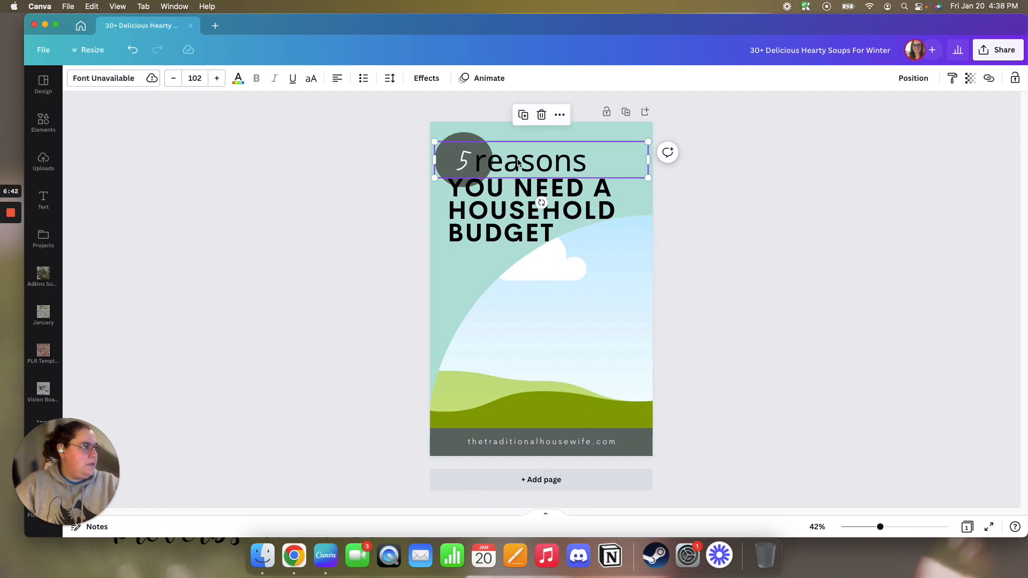
left_click_drag(562, 159, 605, 155)
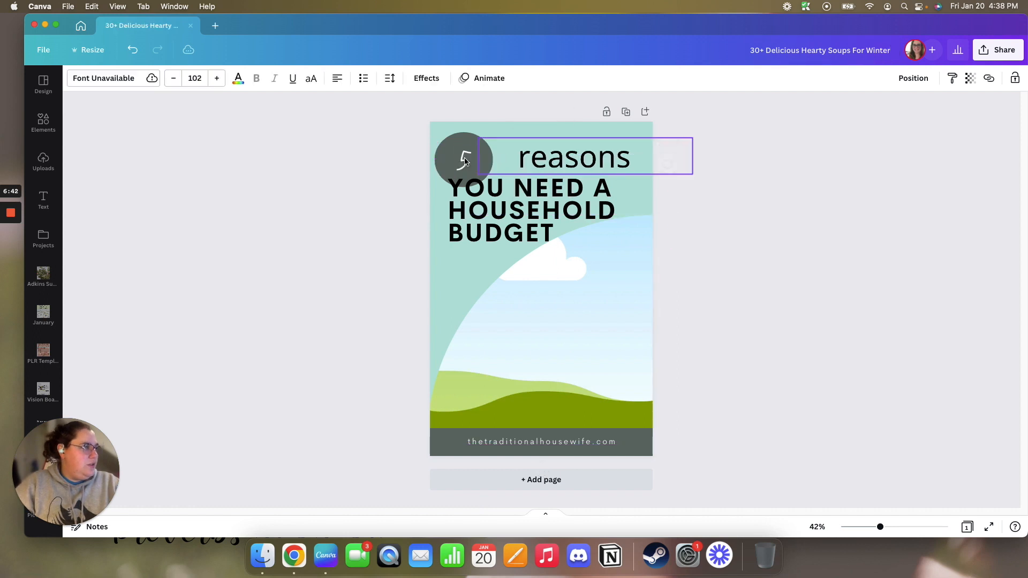
double_click(548, 159)
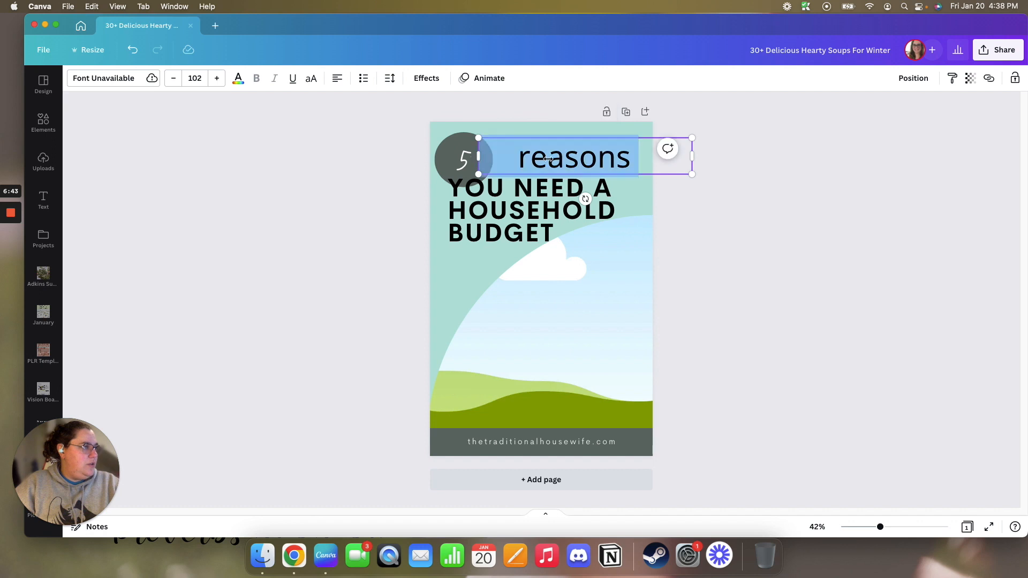
type("De")
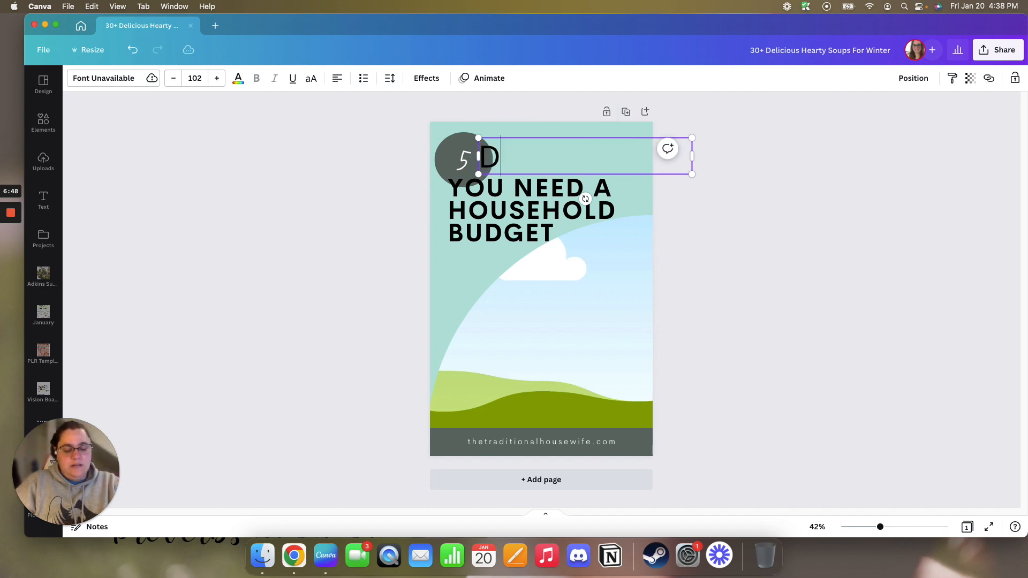
type("icious S")
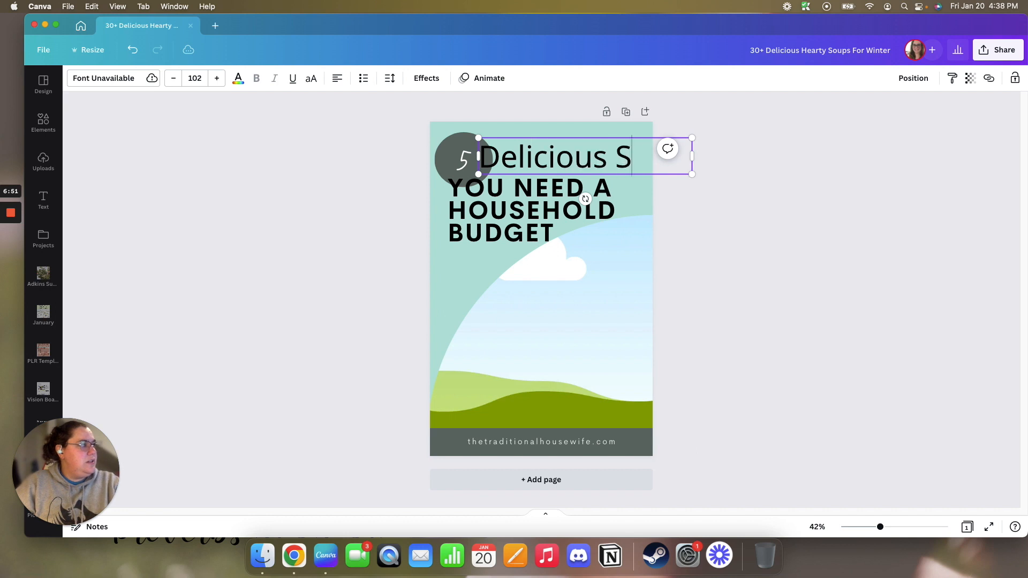
key("BackSpace")
type("Heart")
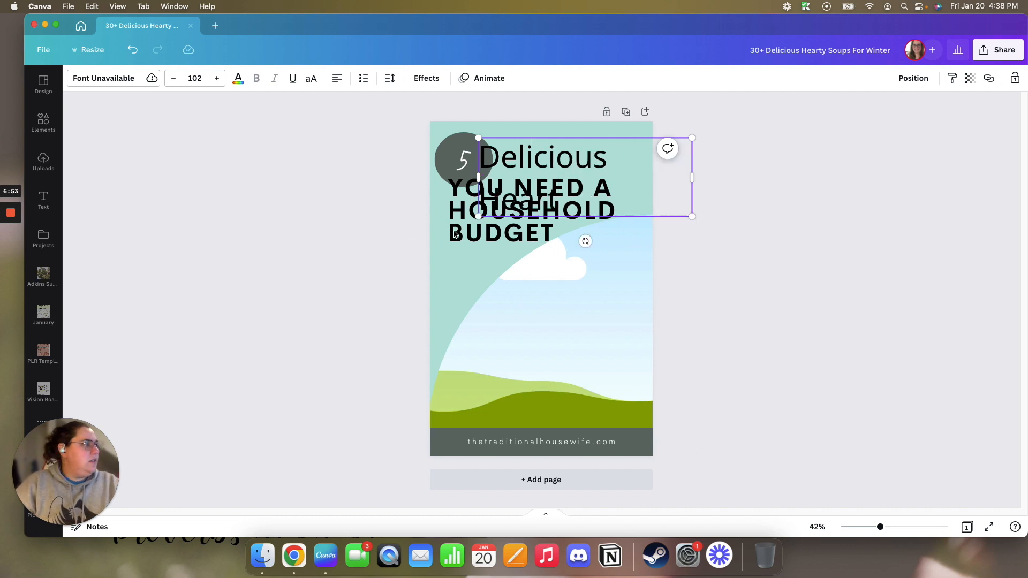
Move the bold "YOU NEED A HOUSEHOLD BUDGET" heading lower and replace its text with "SOUPS FOR WINTER"
left_click_drag(461, 225, 457, 261)
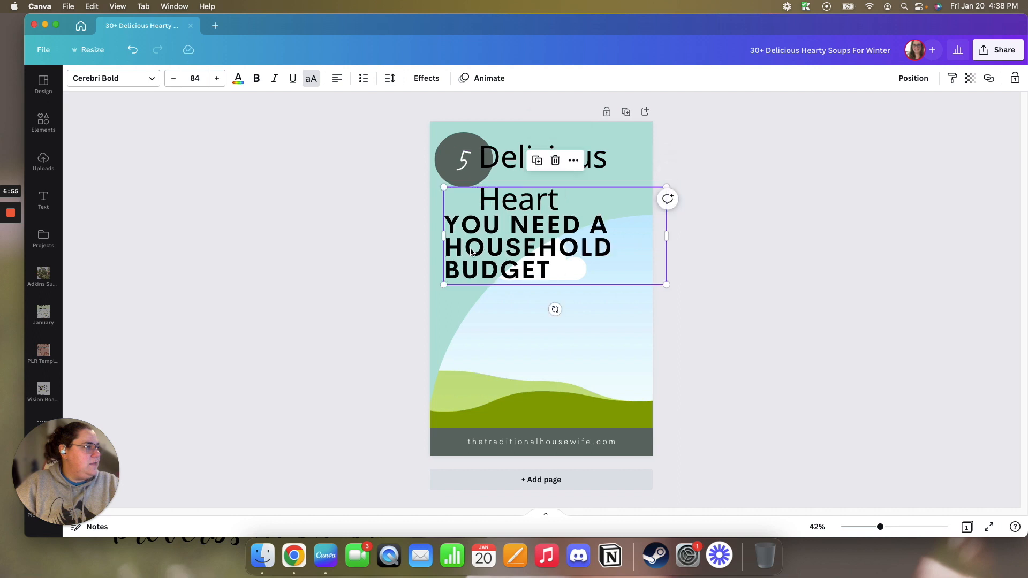
left_click_drag(506, 212, 500, 247)
double_click(499, 244)
left_click(466, 260)
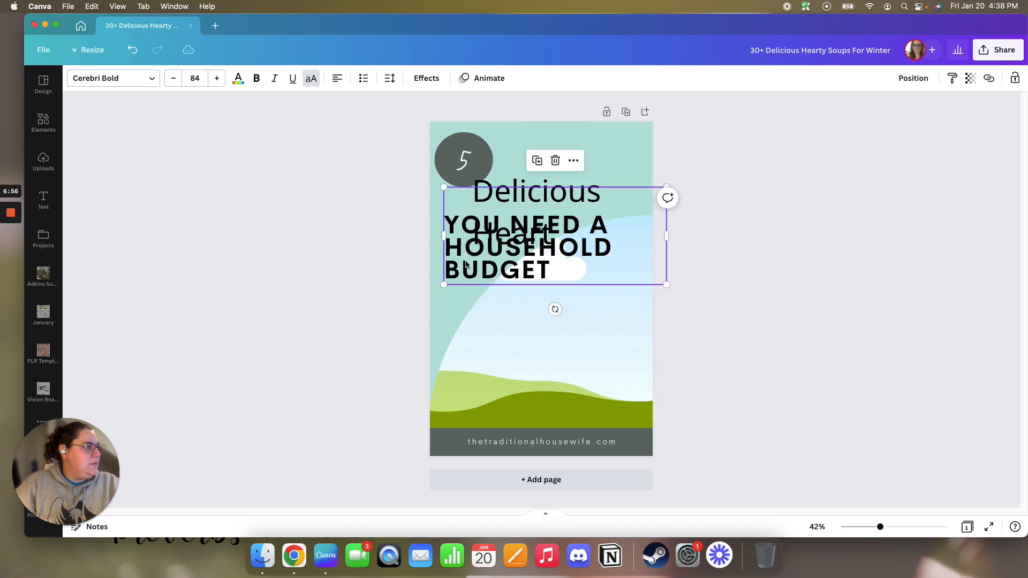
left_click(465, 263)
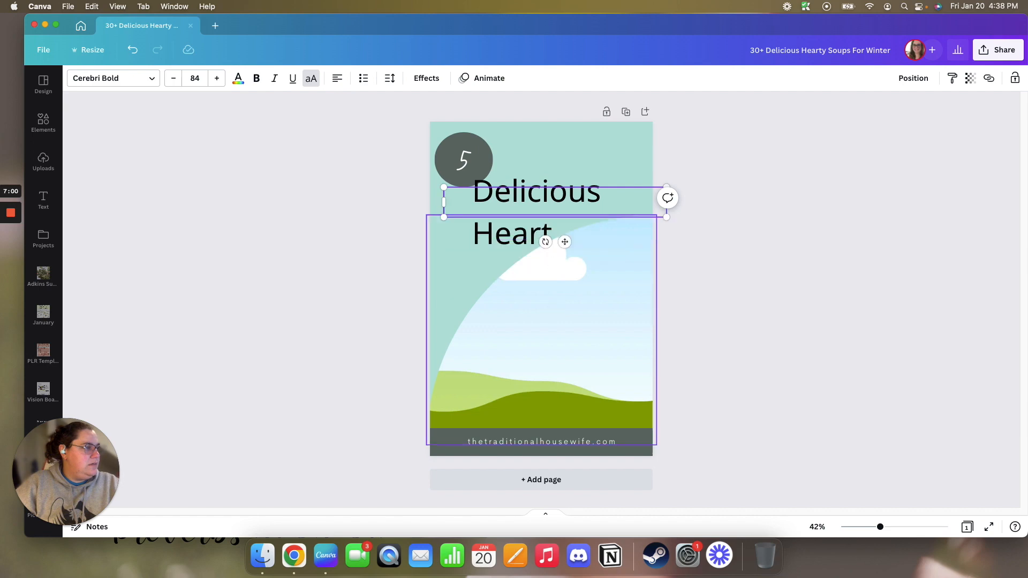
type("SOUPS")
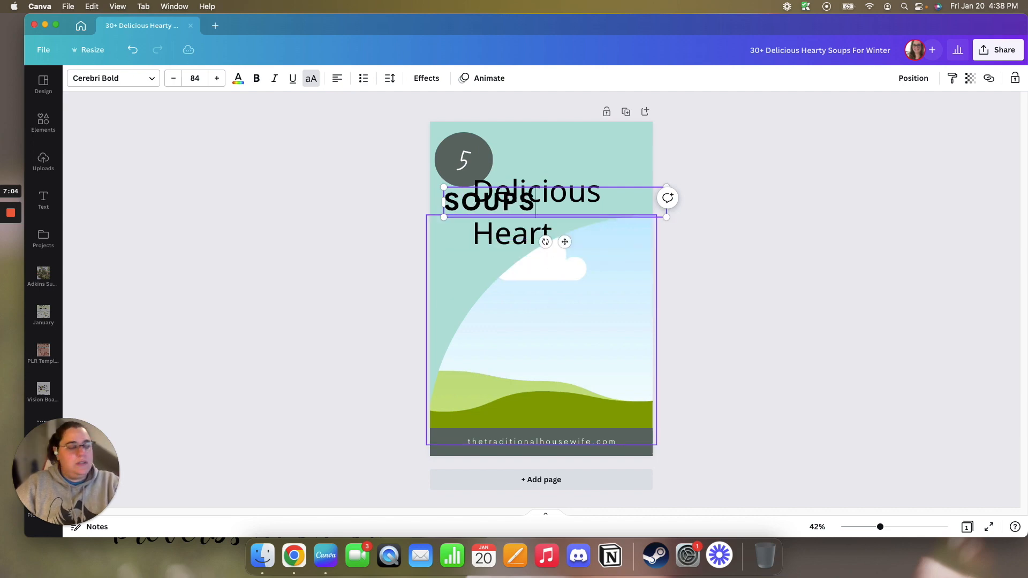
type(" FOR WINTER")
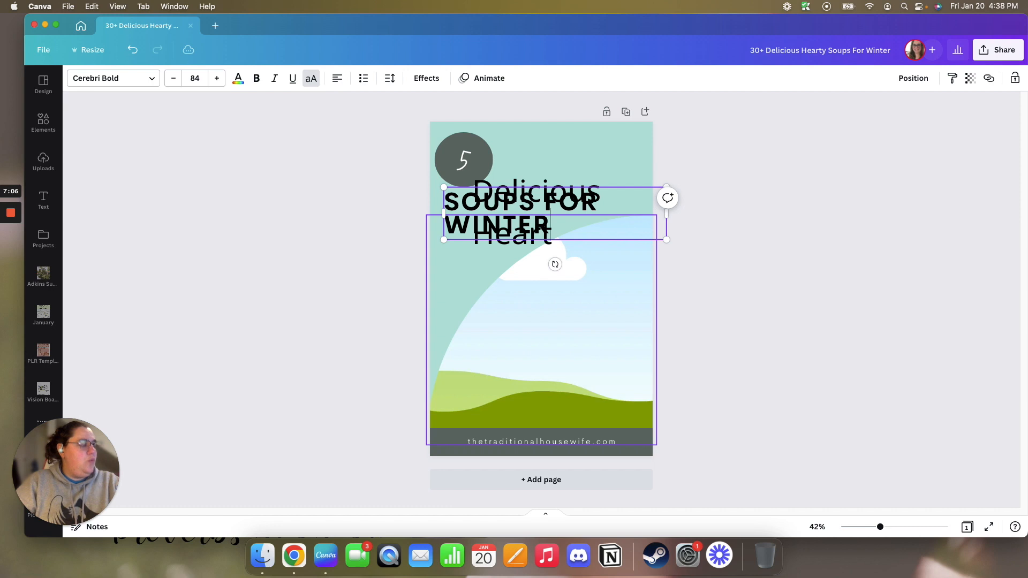
Place the "Delicious Heart" text beside the dark circle and "SOUPS FOR WINTER" directly beneath it, centred across the page
left_click(387, 248)
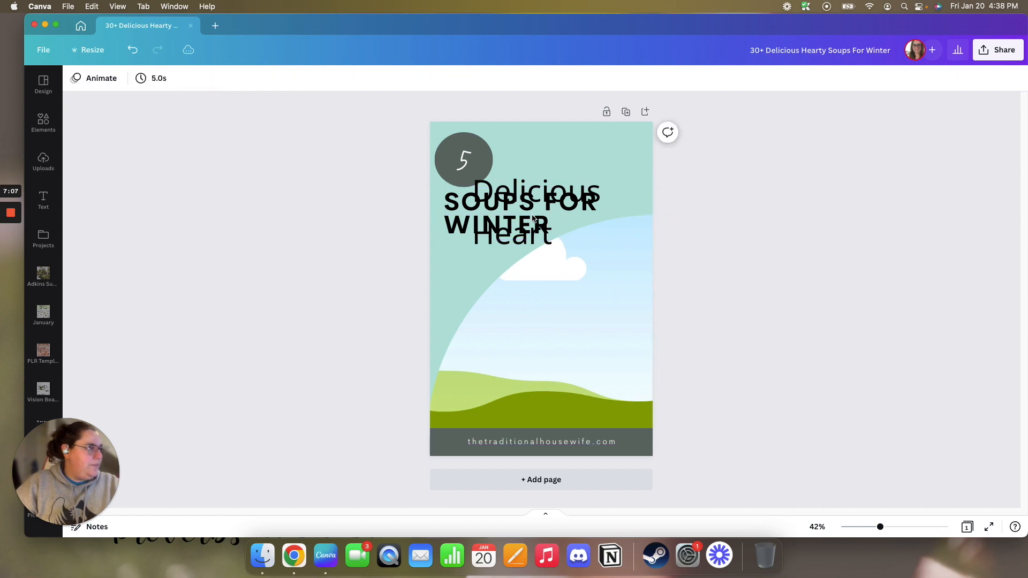
left_click_drag(561, 159, 559, 175)
left_click(456, 219)
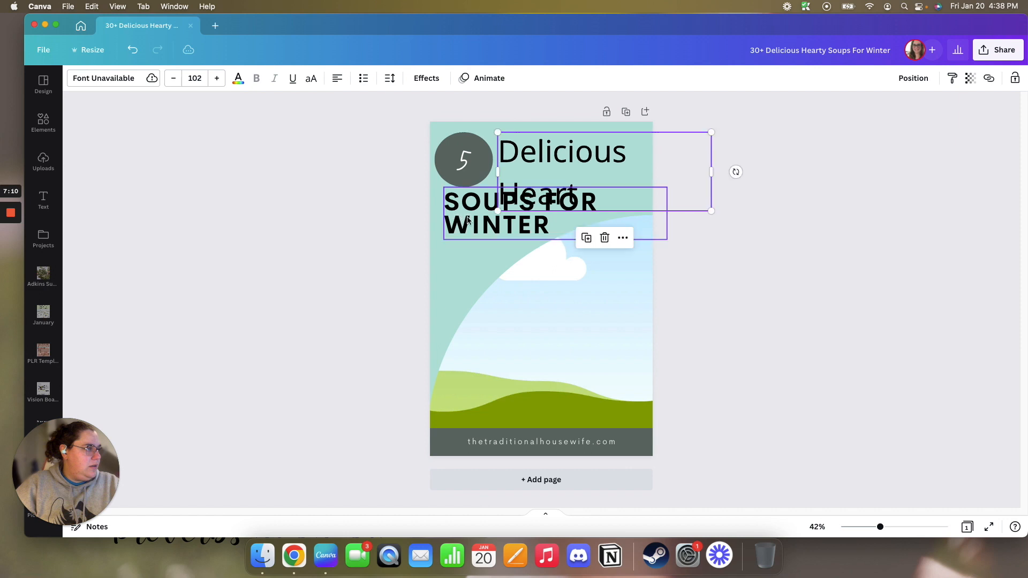
left_click_drag(457, 219, 454, 241)
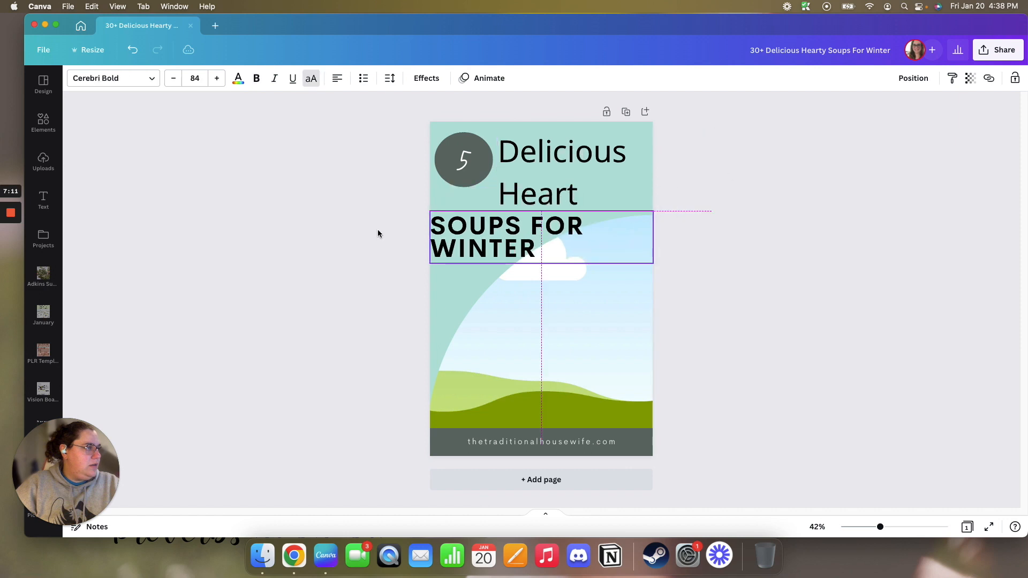
Delete the number 5 from inside the dark circle, keeping the circle itself
left_click(460, 165)
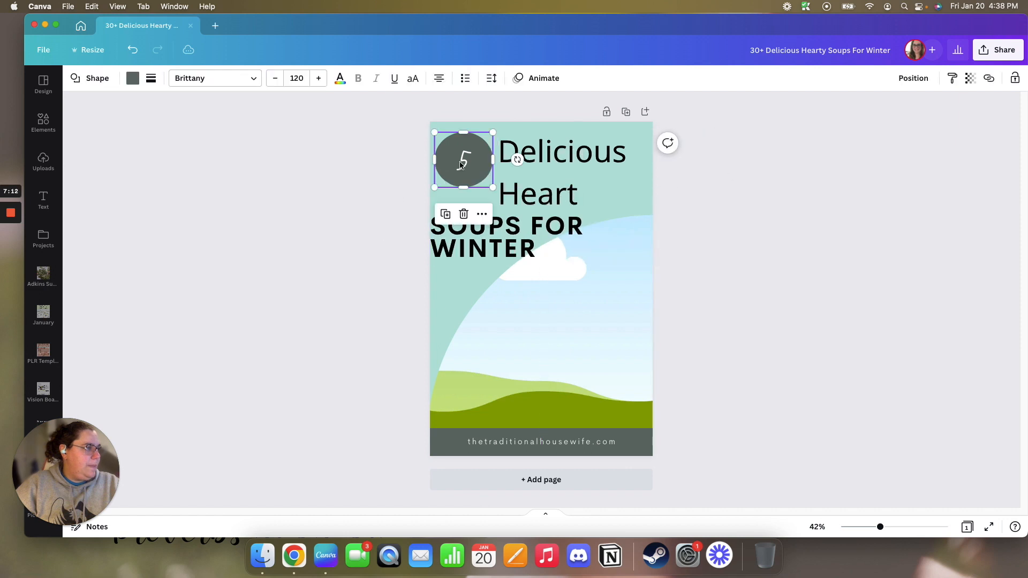
double_click(462, 174)
left_click(470, 167)
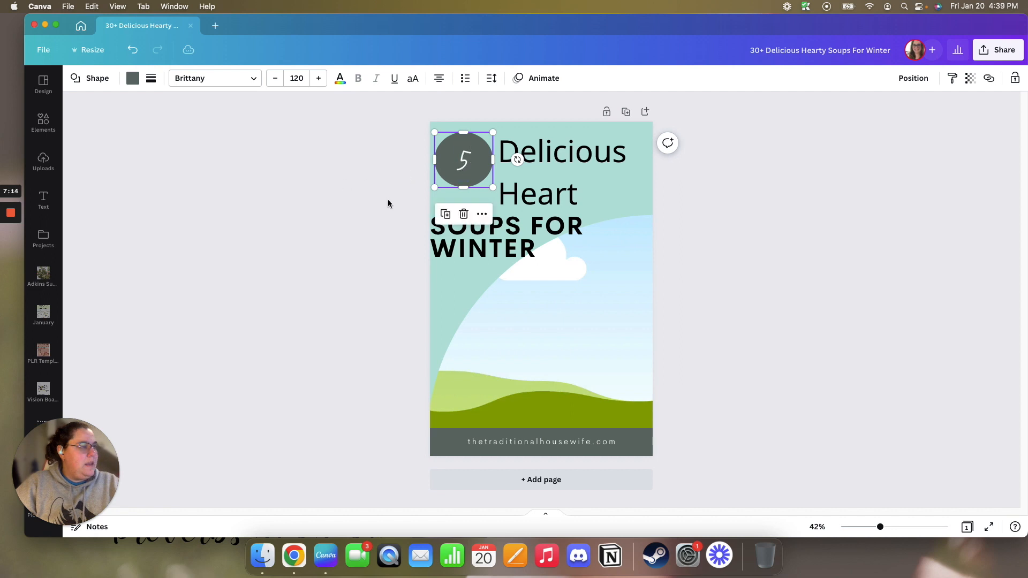
key("Escape")
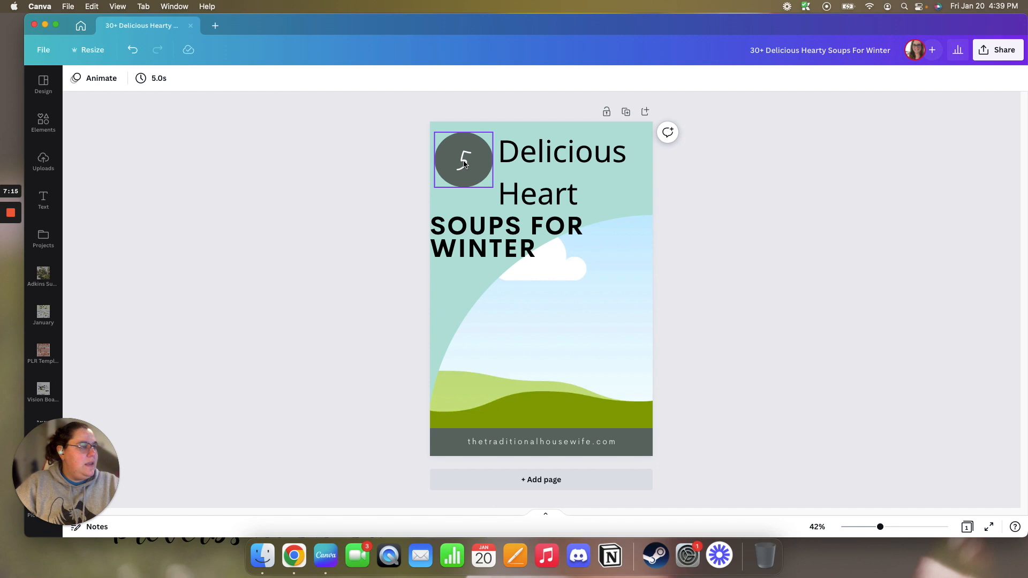
left_click(464, 163)
left_click(464, 161)
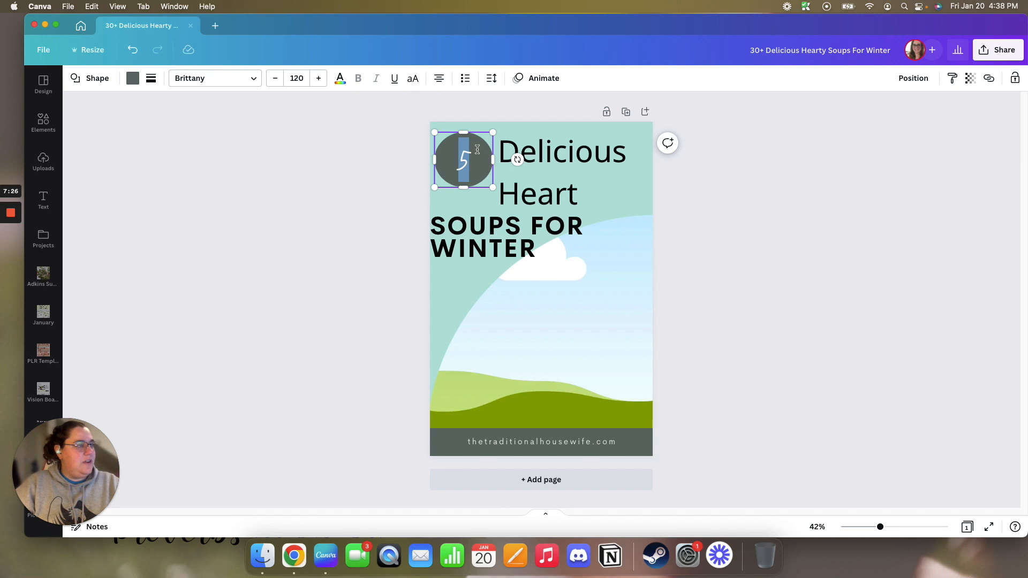
key("BackSpace")
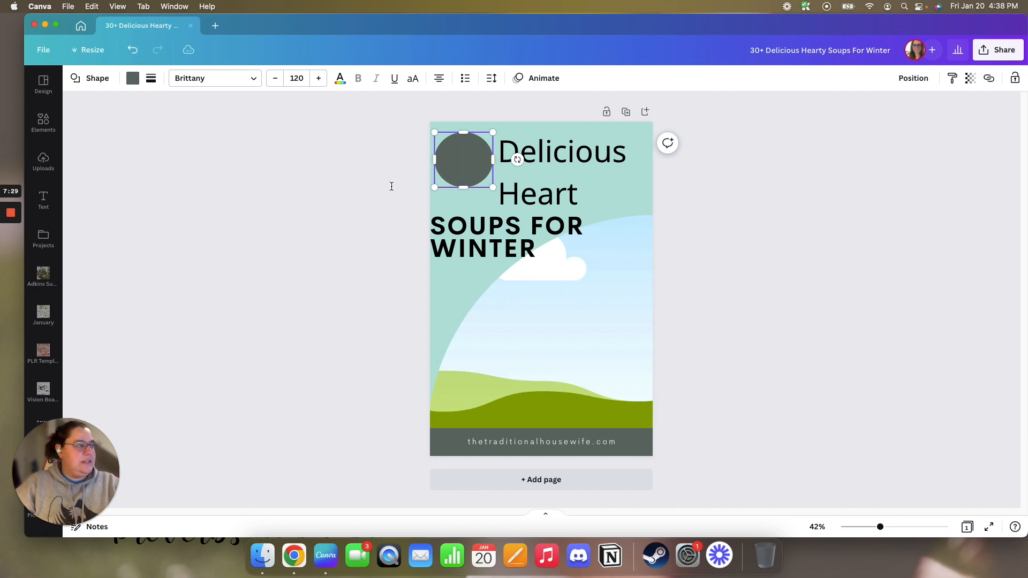
Duplicate the "Delicious Heart" text, replace the copy's text with "30+" and narrow its box to fit
left_click(540, 148)
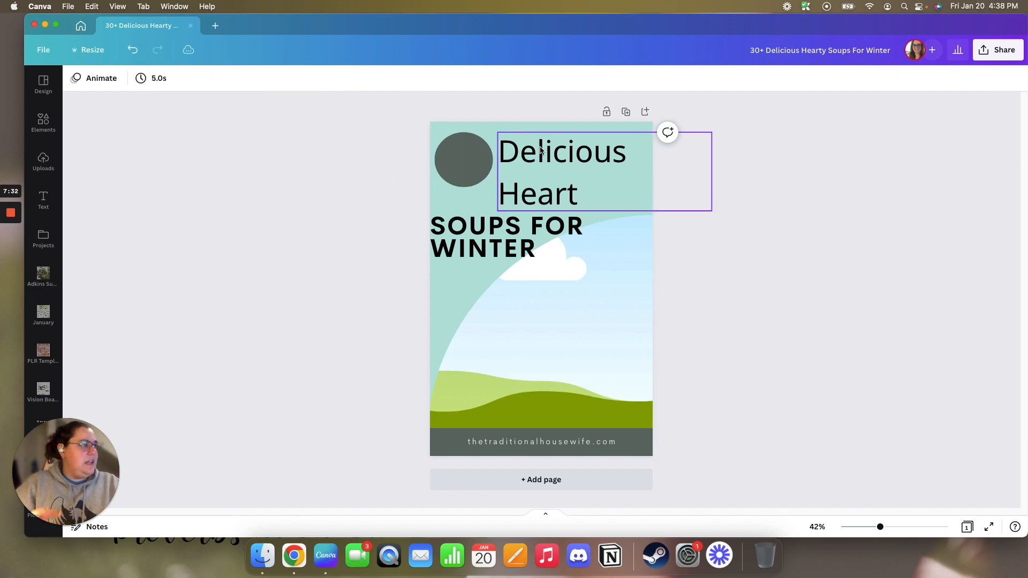
left_click(520, 156)
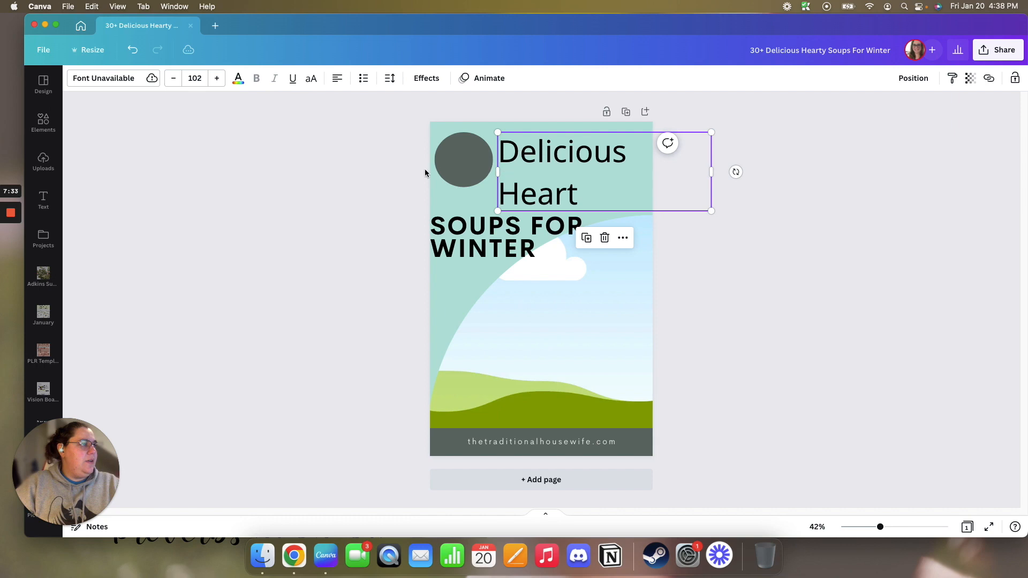
left_click(551, 159)
left_click(586, 239)
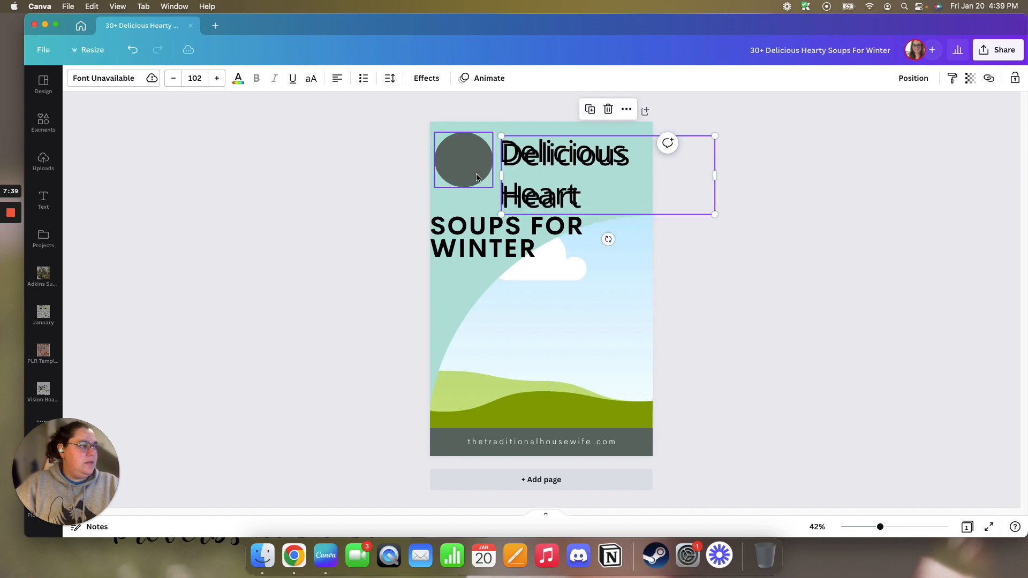
double_click(532, 161)
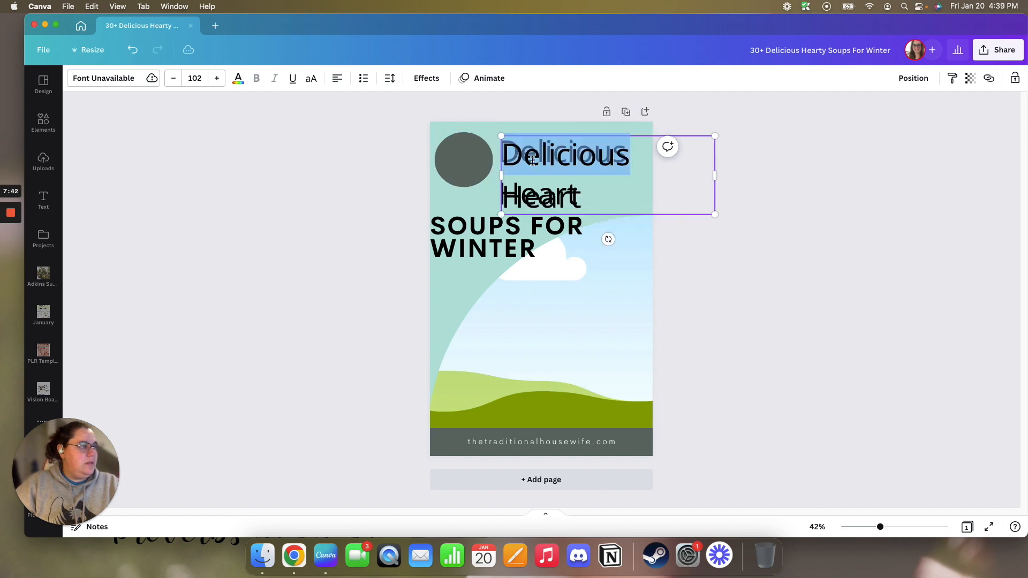
key("super+a")
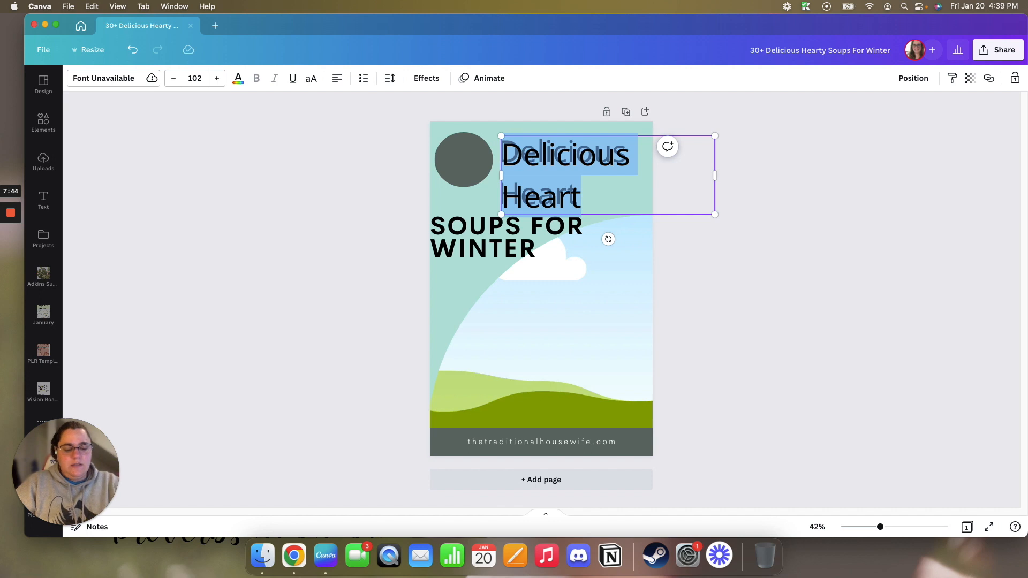
type("30+")
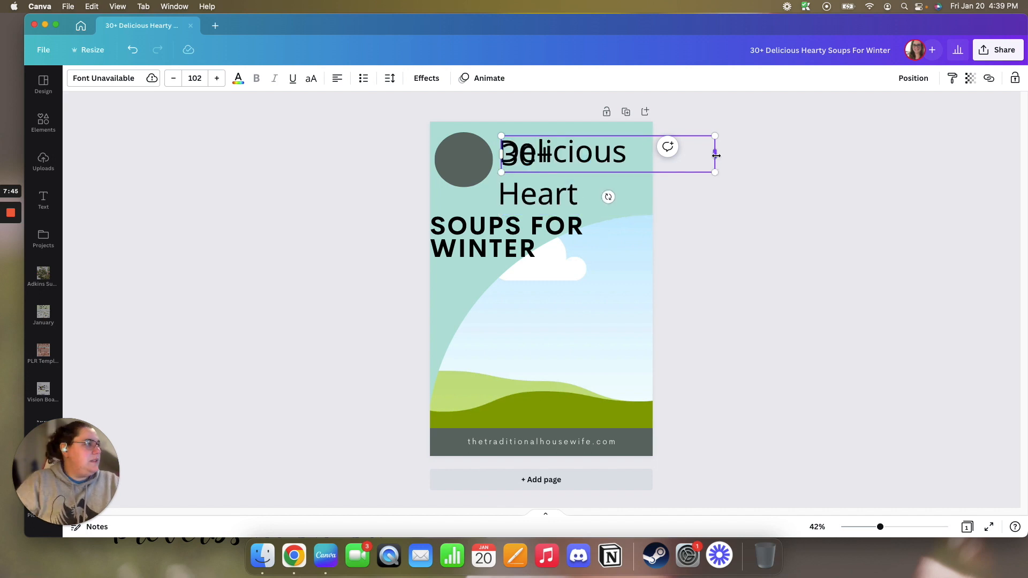
left_click_drag(716, 155, 556, 155)
Centre the "30+" text on the dark circle and recolor it white
left_click(530, 163)
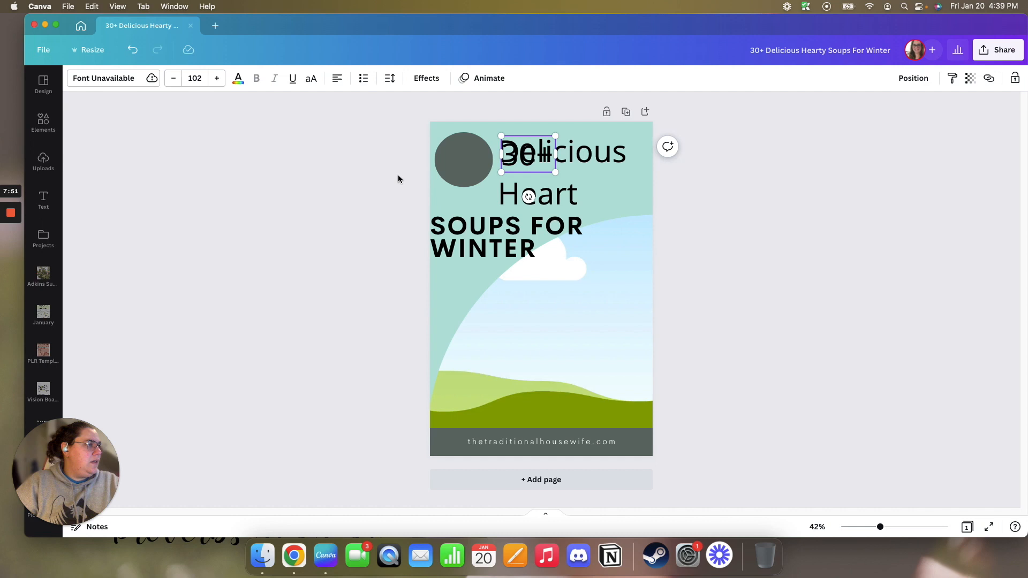
key("Escape")
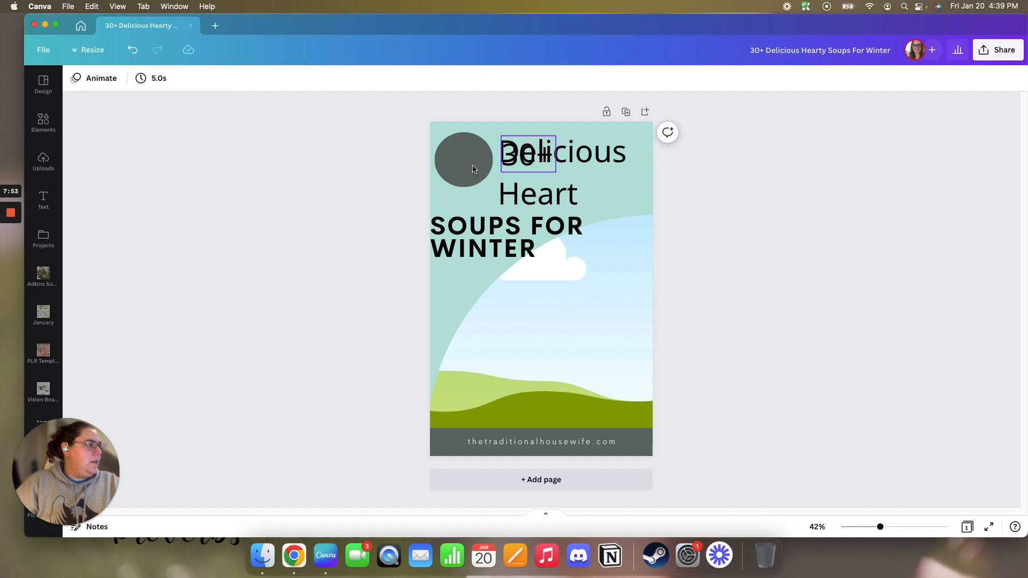
left_click_drag(538, 157, 471, 162)
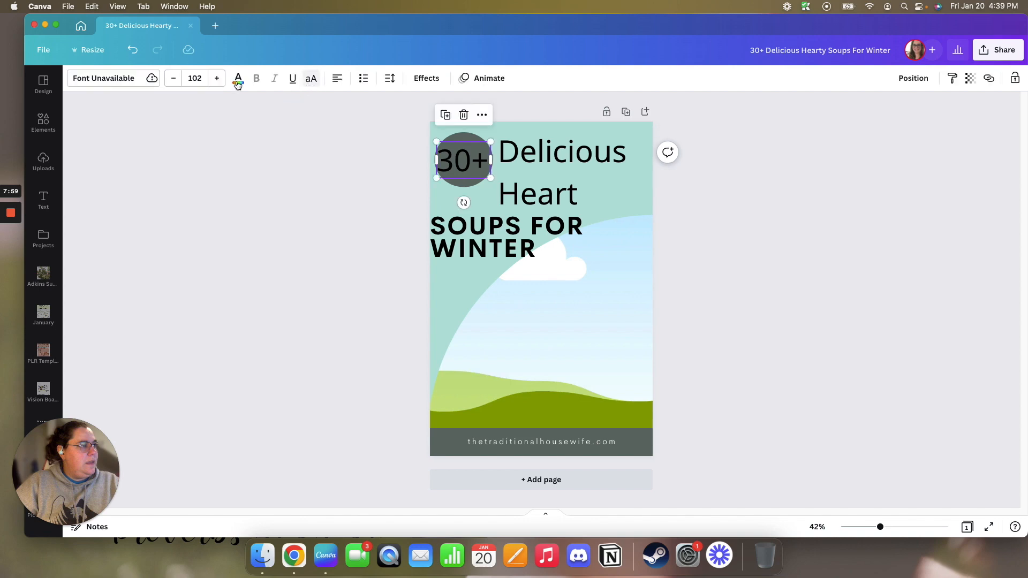
left_click(238, 80)
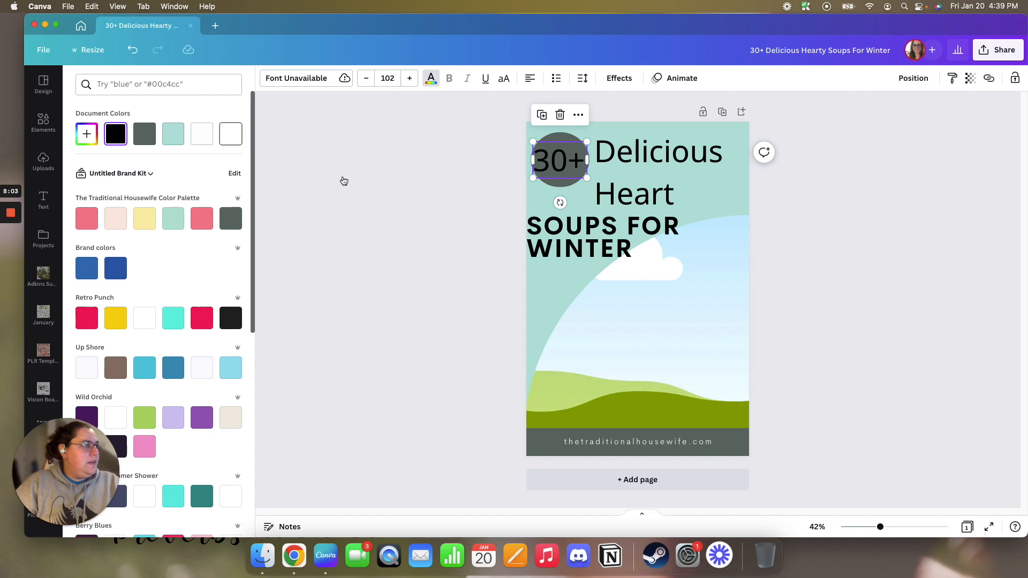
left_click(407, 167)
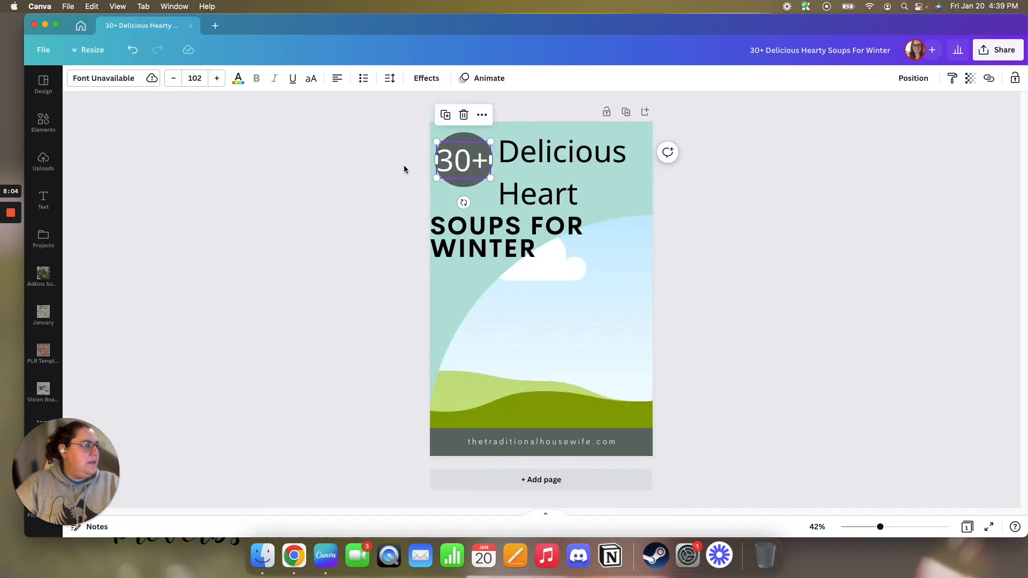
Fill the empty curved photo frame with the uploaded picture of three colorful soup pots on a grey background
left_click(560, 157)
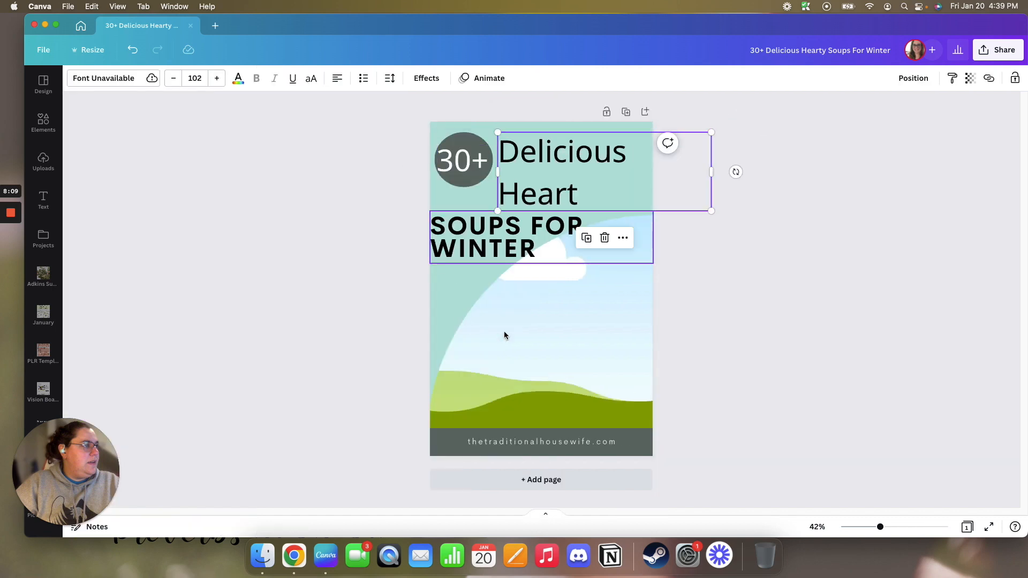
left_click(571, 322)
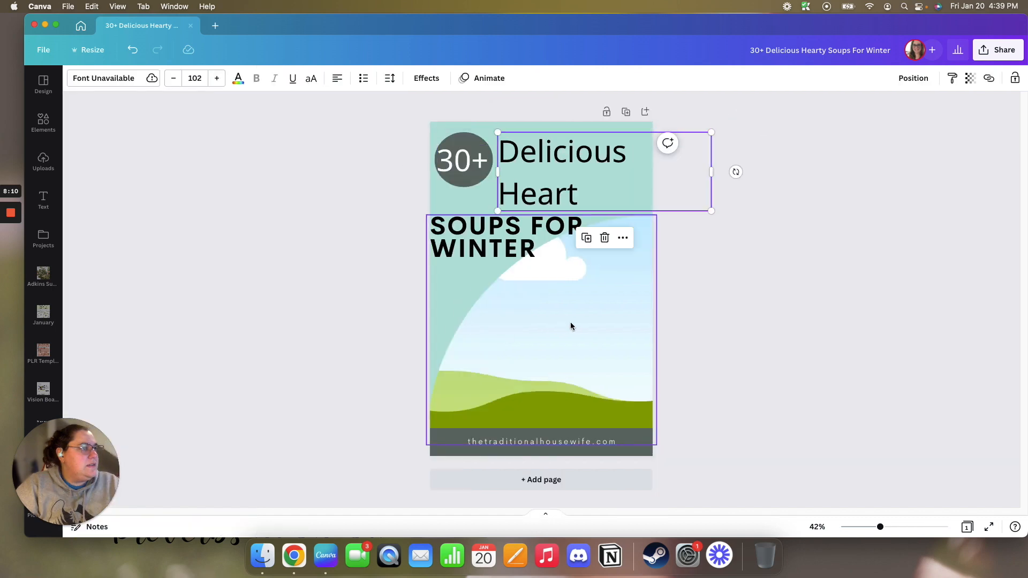
left_click(117, 175)
left_click(44, 161)
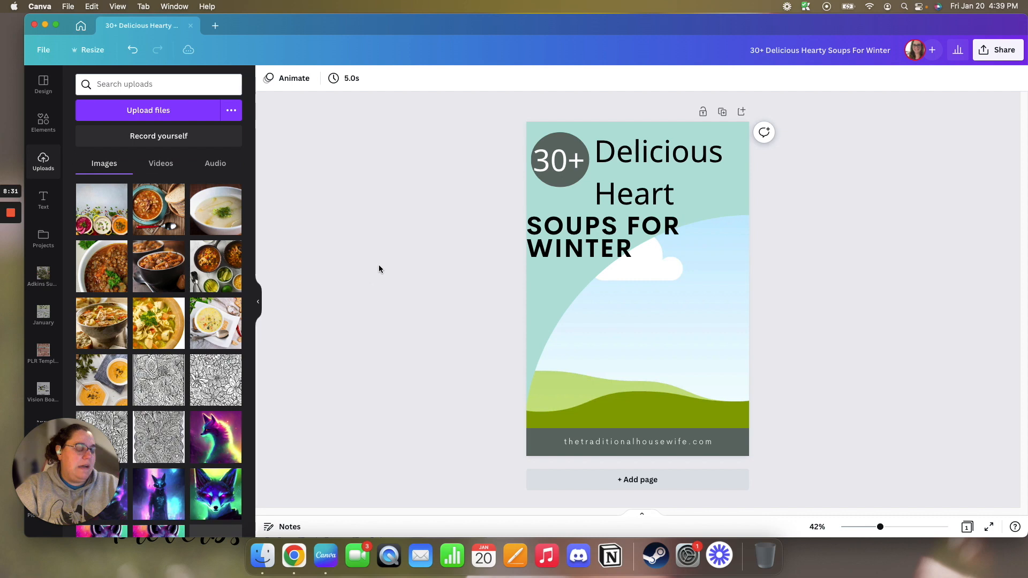
left_click(157, 113)
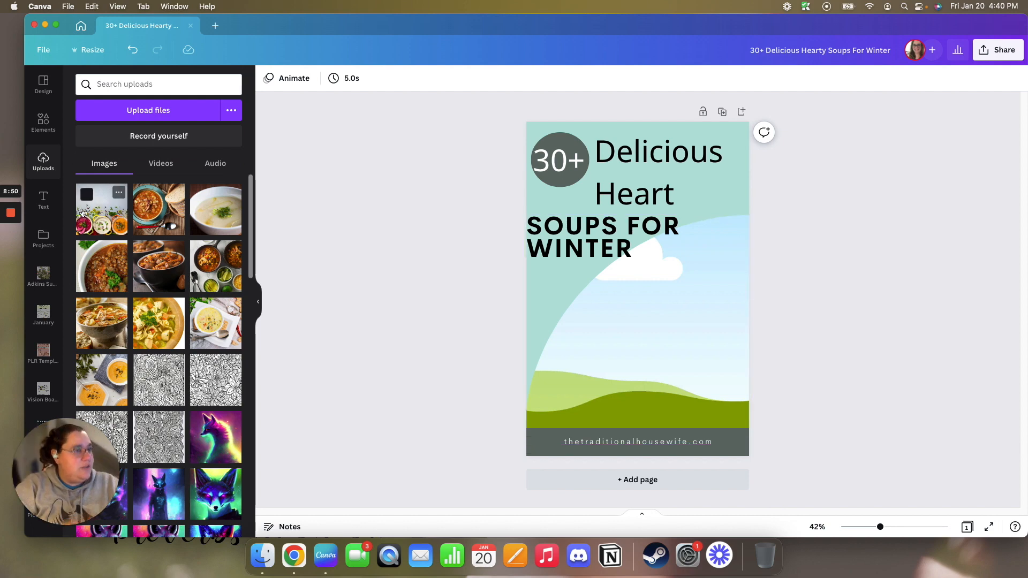
left_click_drag(610, 350, 611, 353)
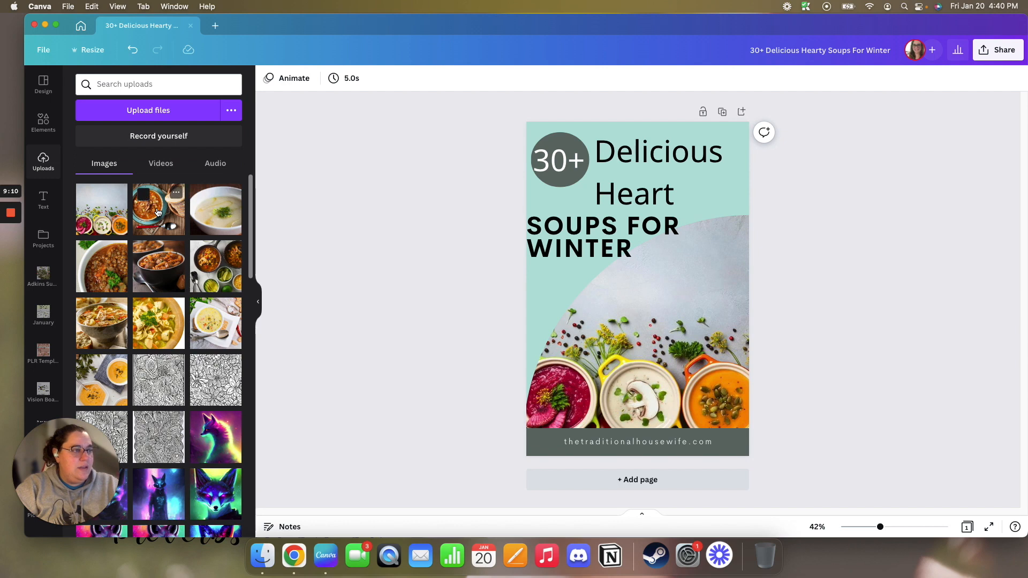
Replace the picture in the curved photo frame with the uploaded stew bowl, bread and red-handled spoon photo
left_click_drag(201, 329, 625, 348)
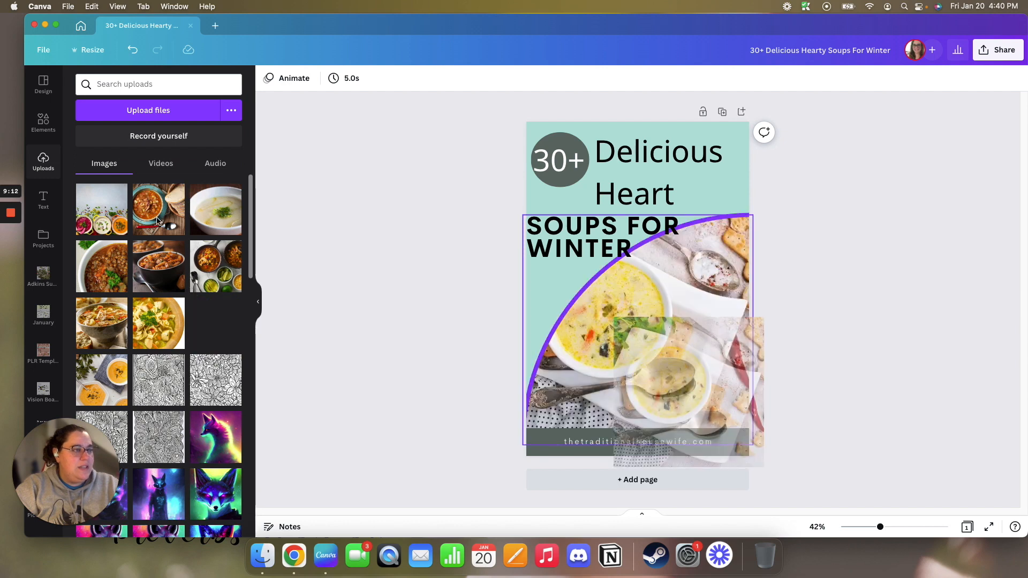
left_click_drag(152, 214, 675, 372)
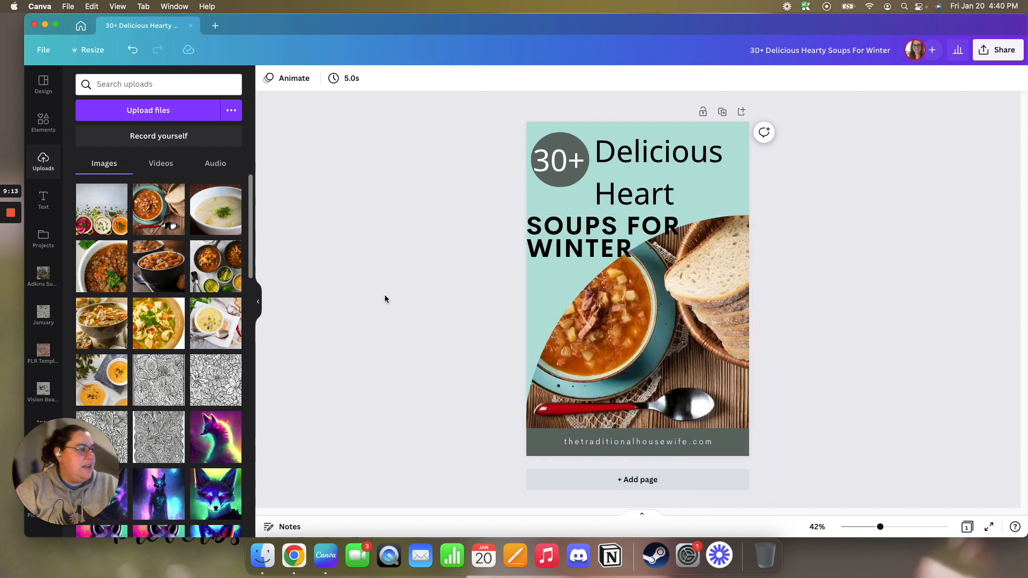
left_click(658, 334)
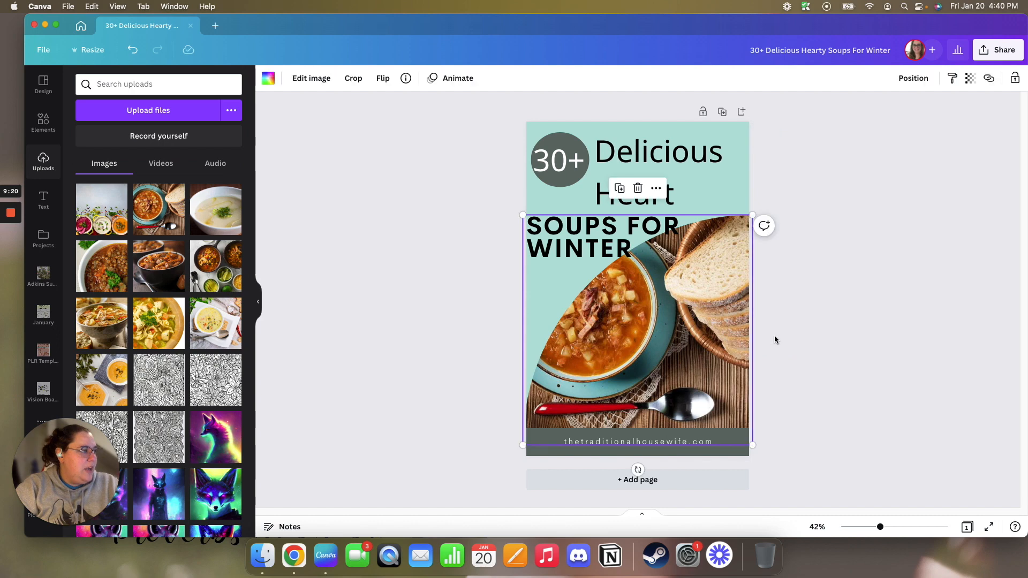
left_click(774, 336)
left_click(665, 335)
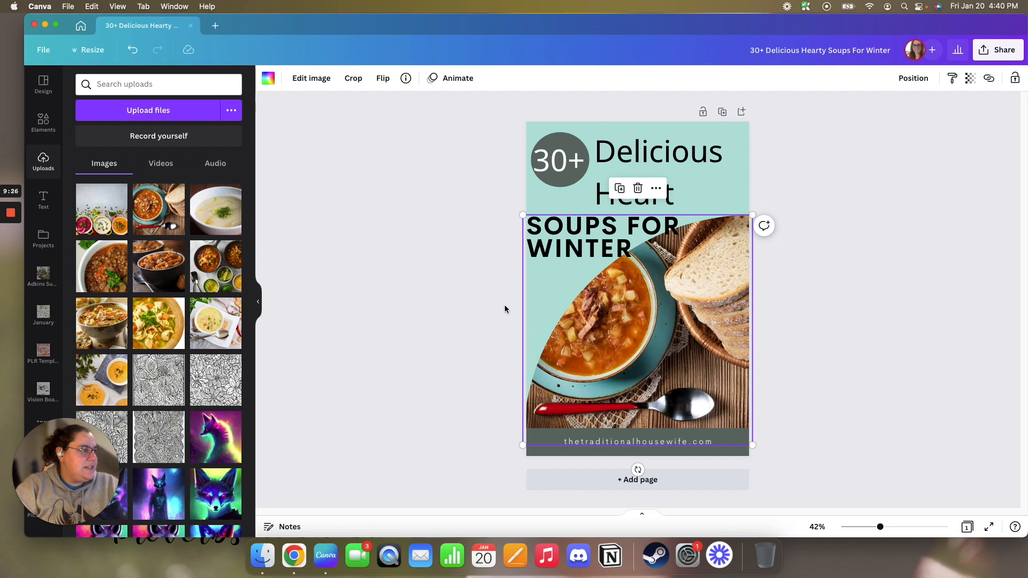
Flip the stew photo horizontally and check its crop inside the curved frame without changing it
left_click(377, 79)
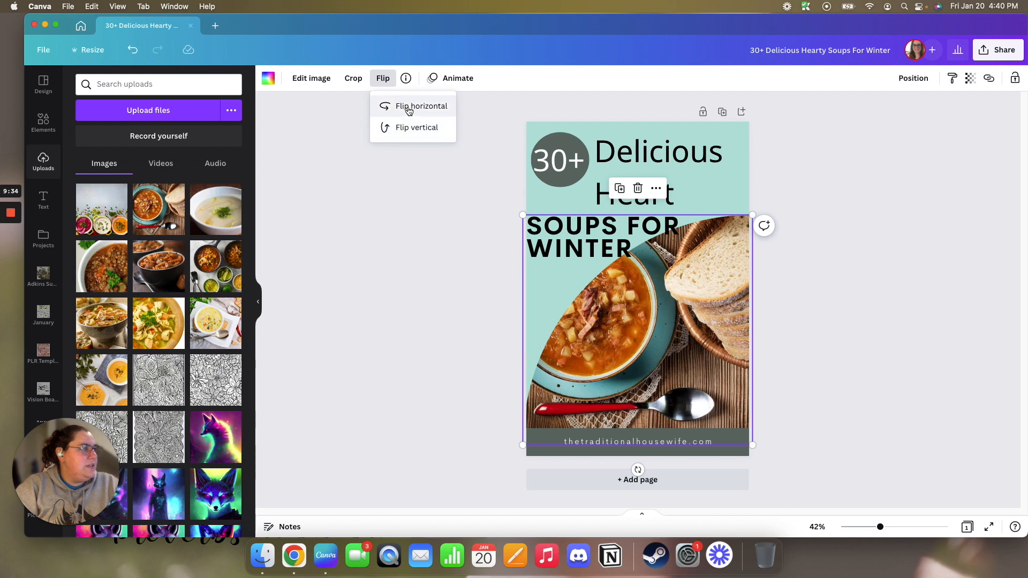
left_click(408, 110)
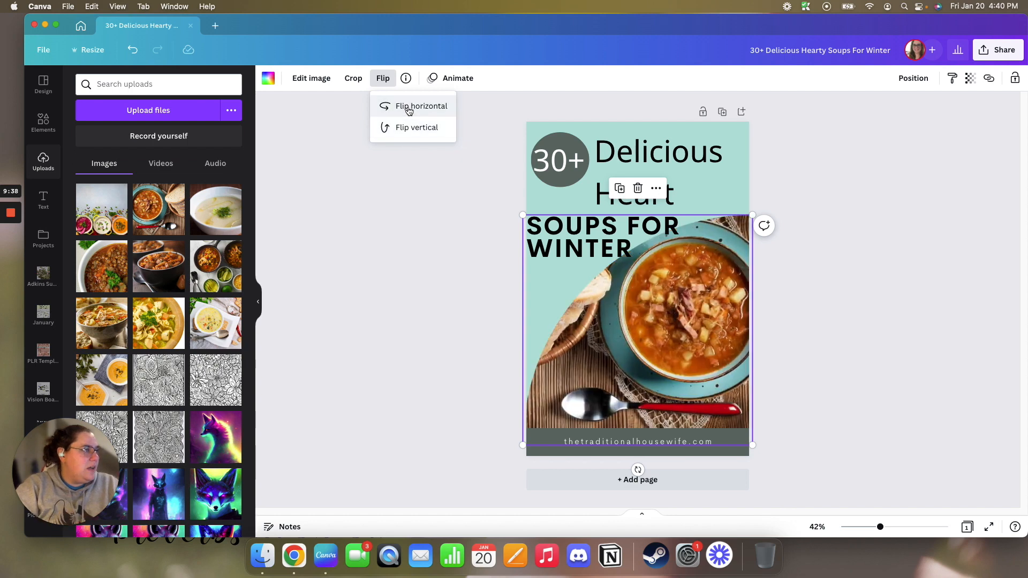
left_click(652, 330)
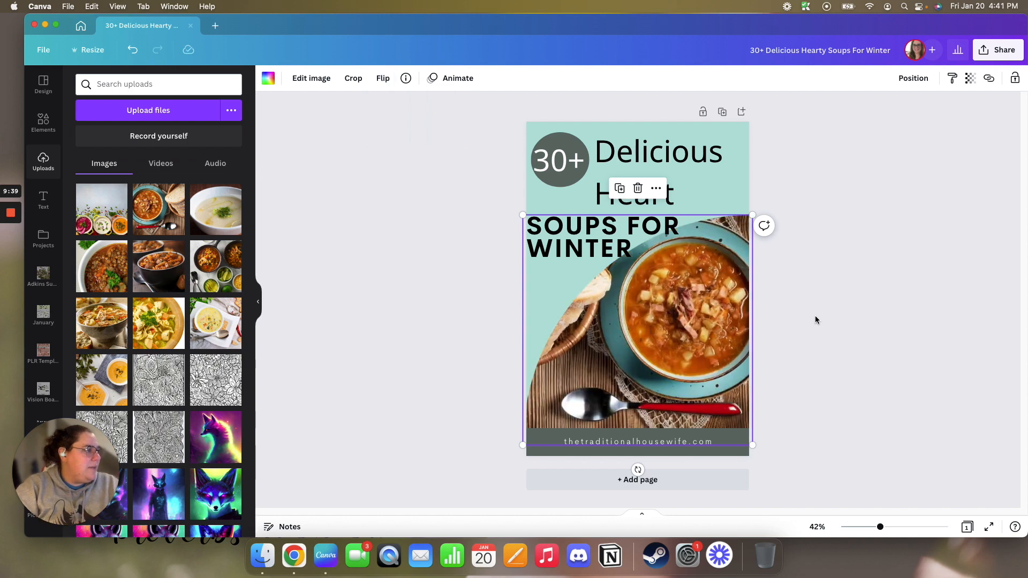
left_click(815, 319)
left_click(663, 319)
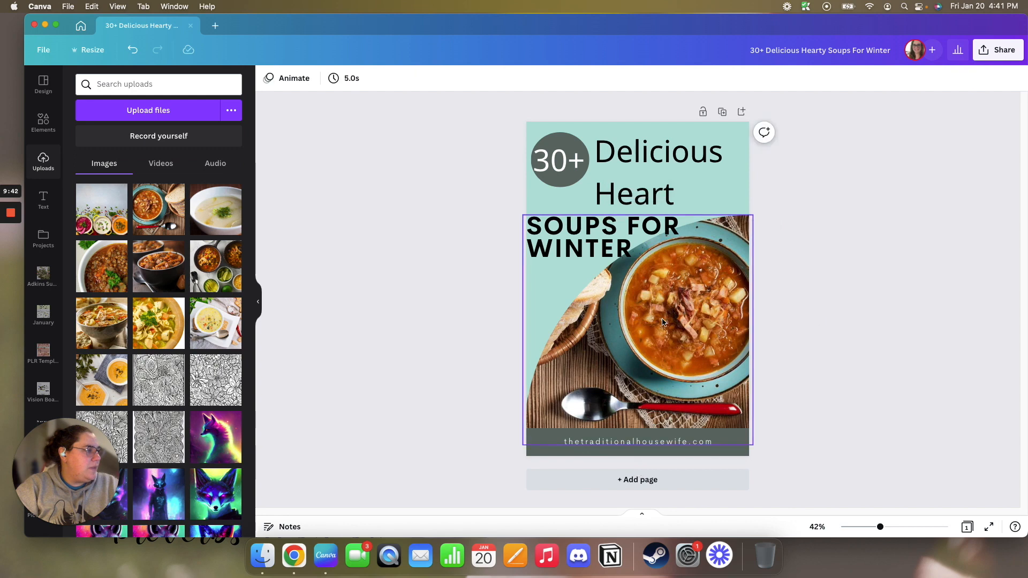
double_click(663, 320)
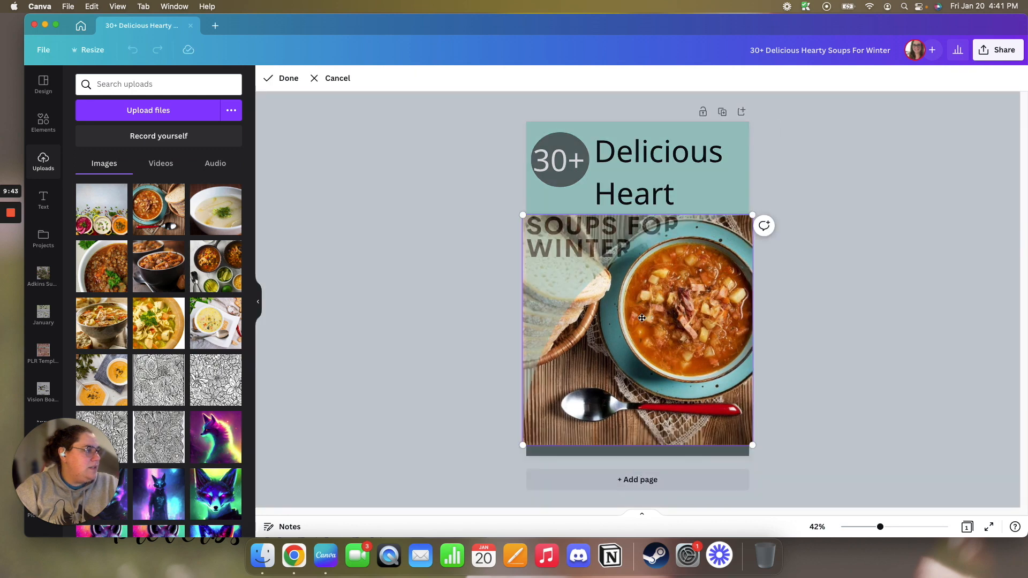
left_click(830, 326)
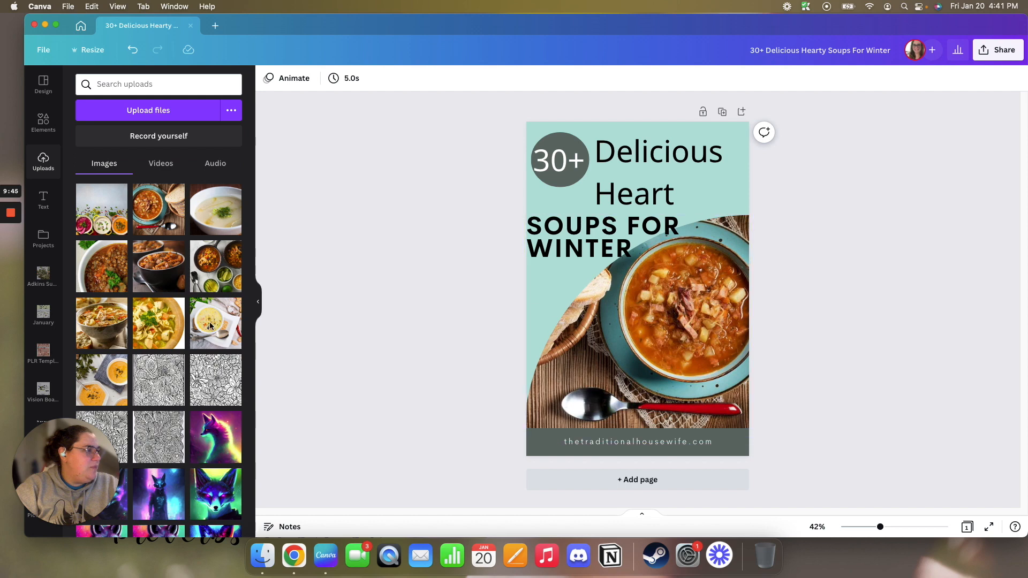
Fill the curved frame with the uploaded creamy soup and crackers photo and flip it horizontally
left_click_drag(677, 339, 676, 338)
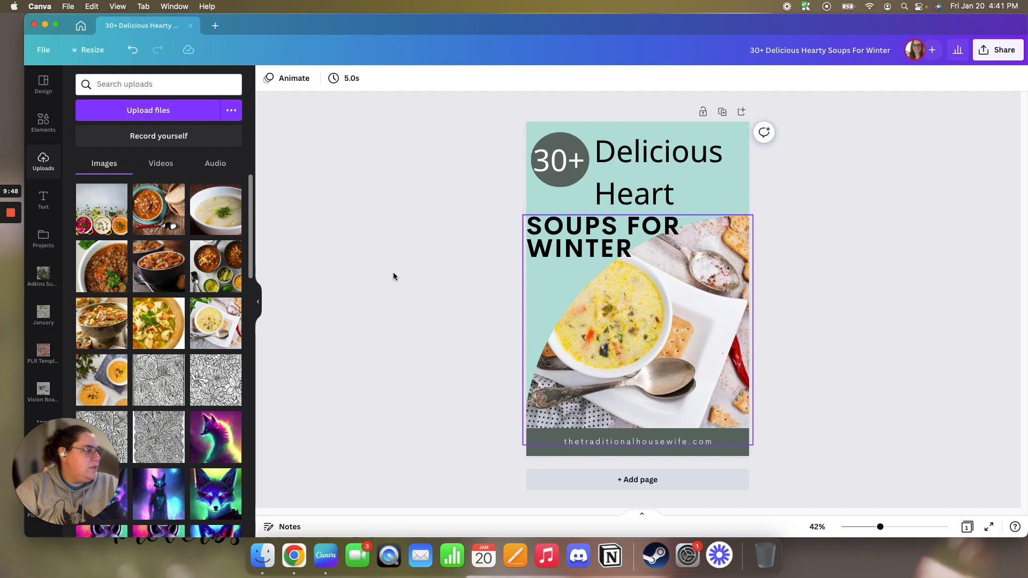
left_click(618, 310)
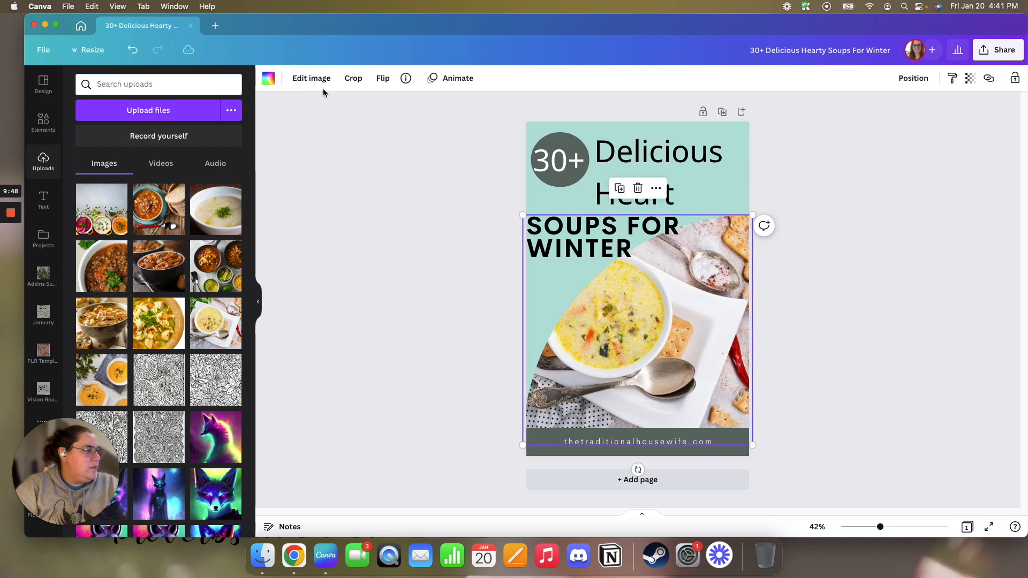
left_click(382, 79)
left_click(417, 108)
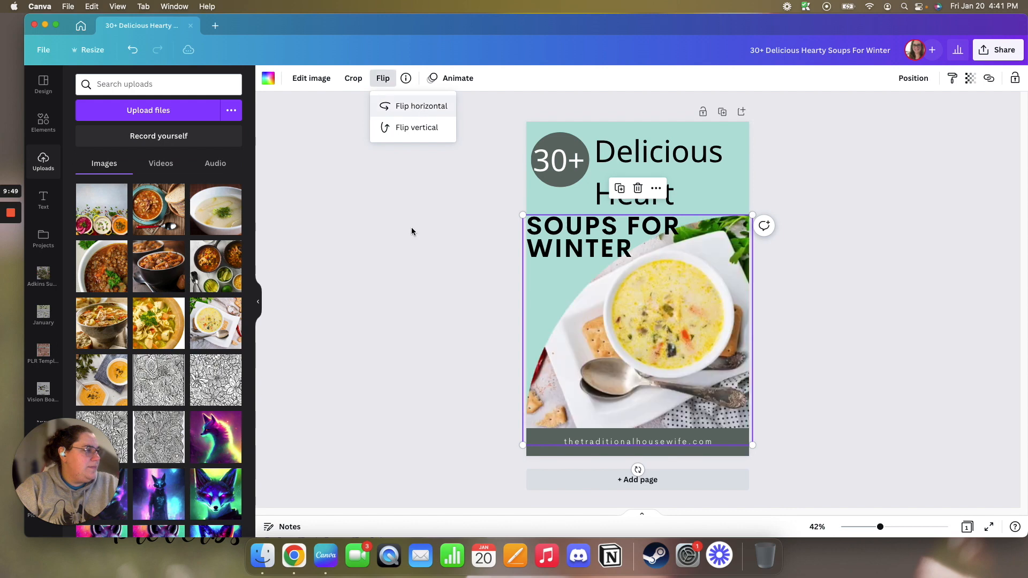
left_click(412, 266)
left_click(410, 265)
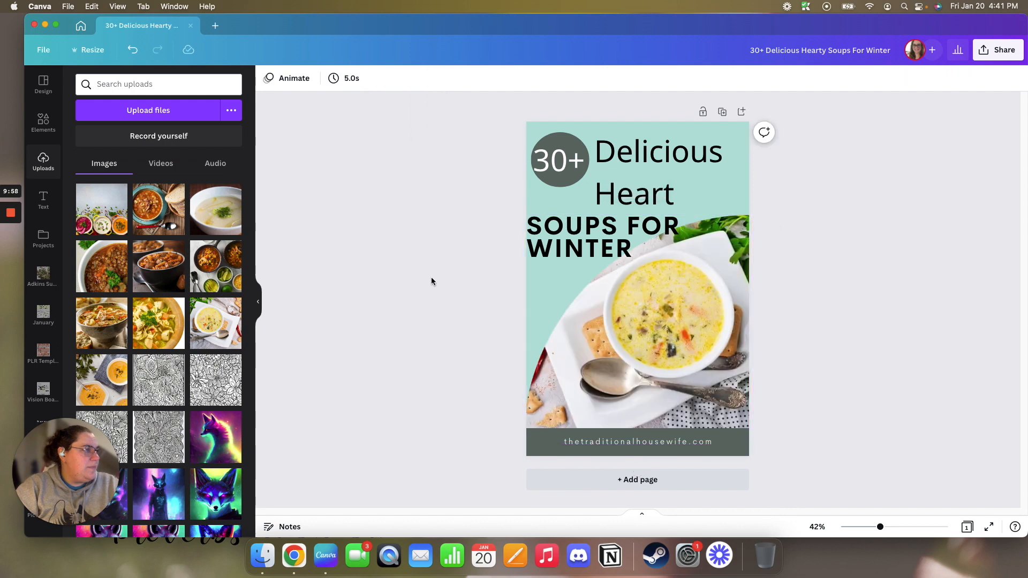
Change the "Delicious Heart" text to the Mistrully font, shrink it to size 77.2 and place it on one line beside the dark circle
left_click(644, 156)
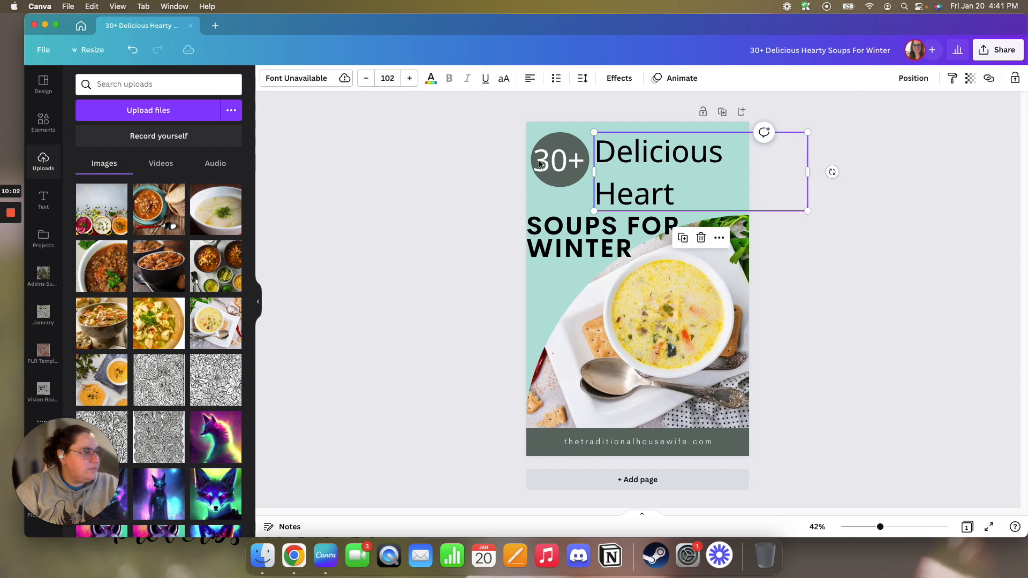
left_click(322, 80)
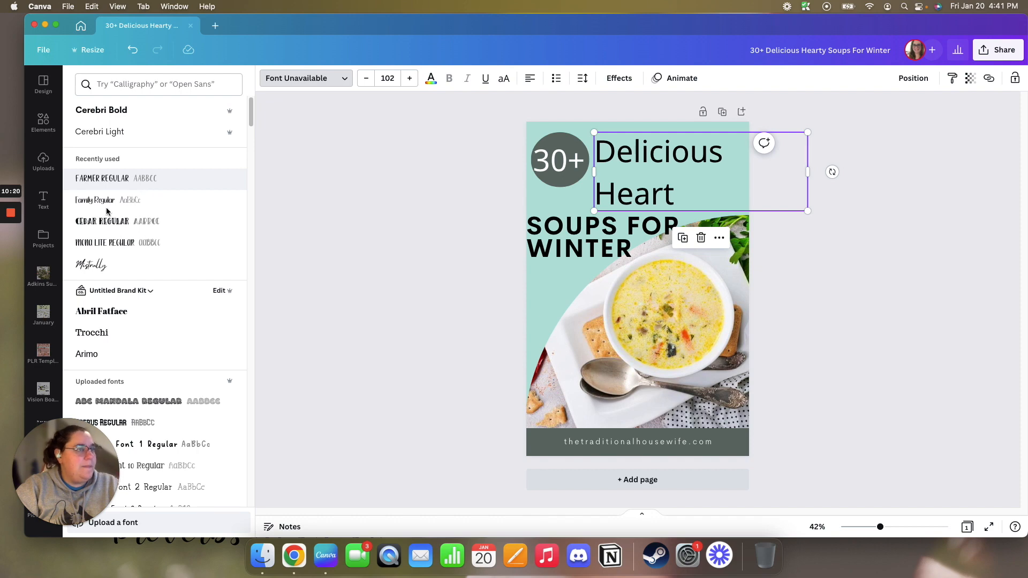
left_click(85, 266)
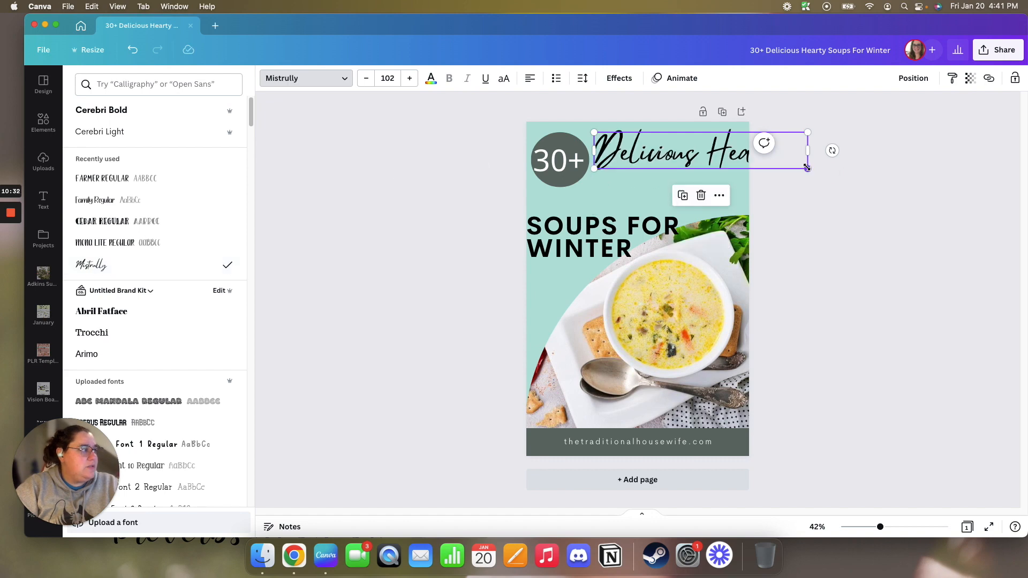
left_click_drag(747, 158, 756, 166)
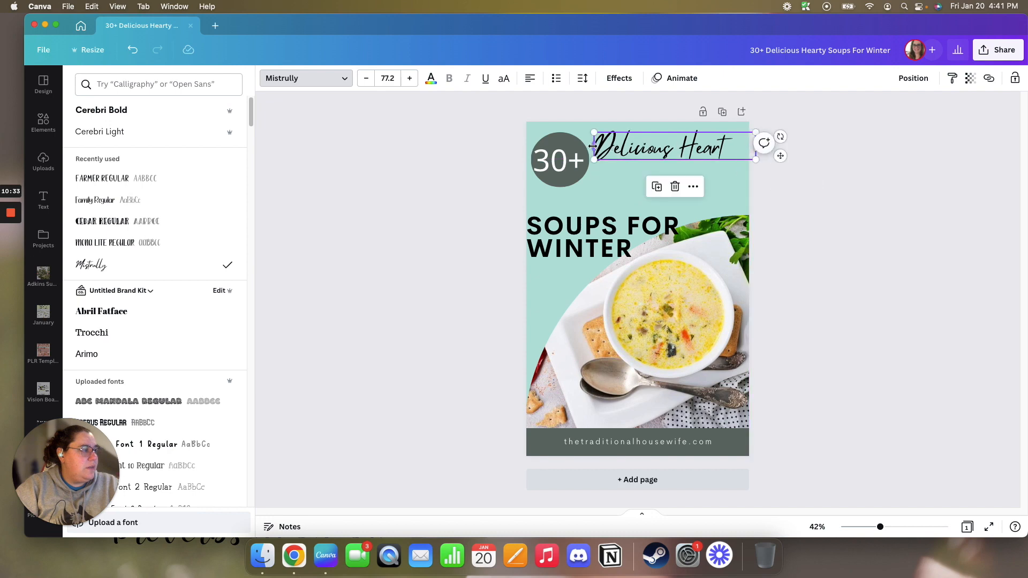
mouse_move(606, 148)
left_mouse_down()
mouse_move(634, 156)
mouse_move(623, 153)
left_mouse_up()
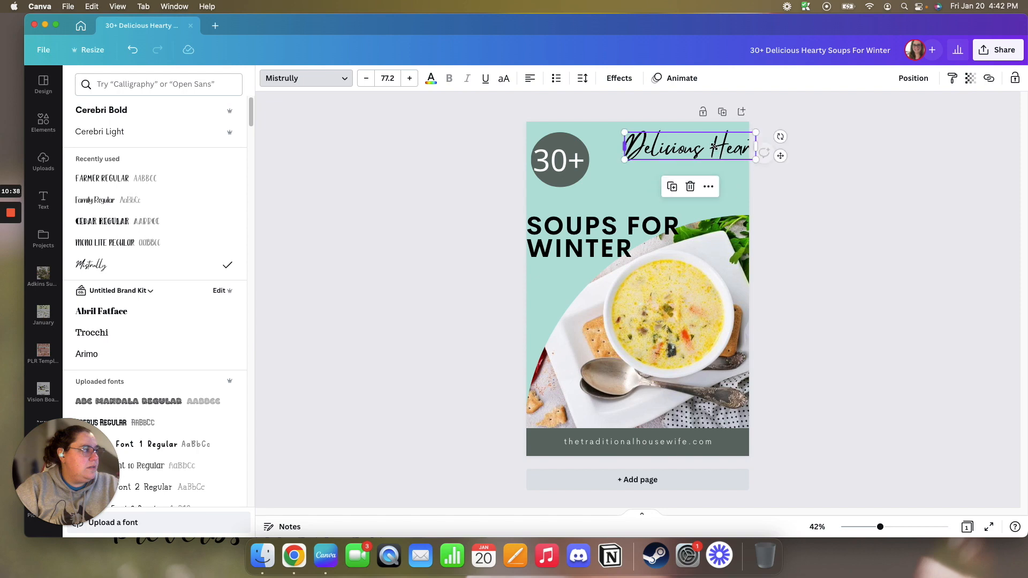
mouse_move(673, 161)
left_mouse_down()
mouse_move(664, 164)
mouse_move(679, 155)
left_mouse_up()
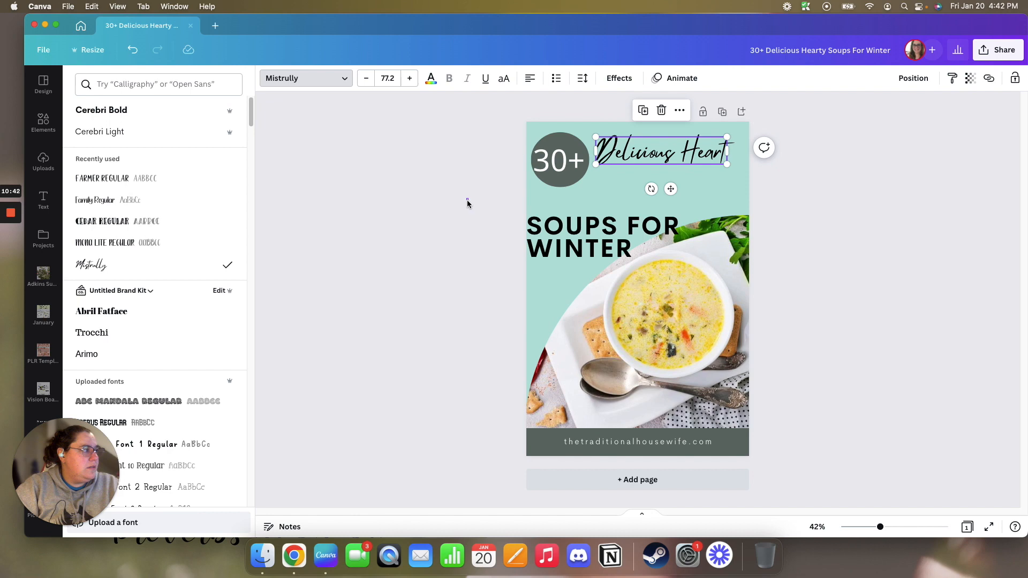
left_click(466, 204)
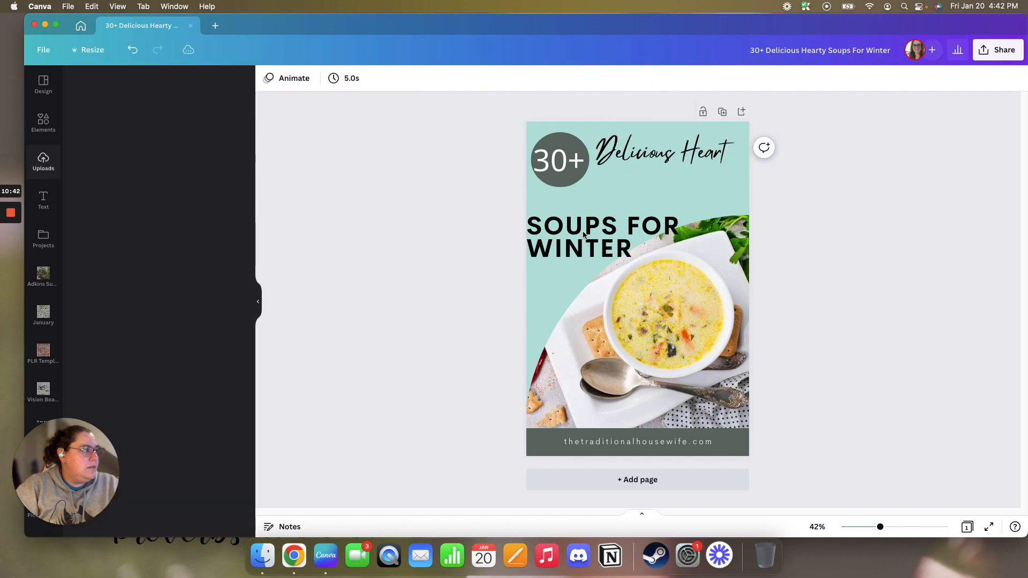
Set the "SOUPS FOR WINTER" text in the uploaded Mona Lite font and enlarge it to size 134 across two lines
left_click(555, 219)
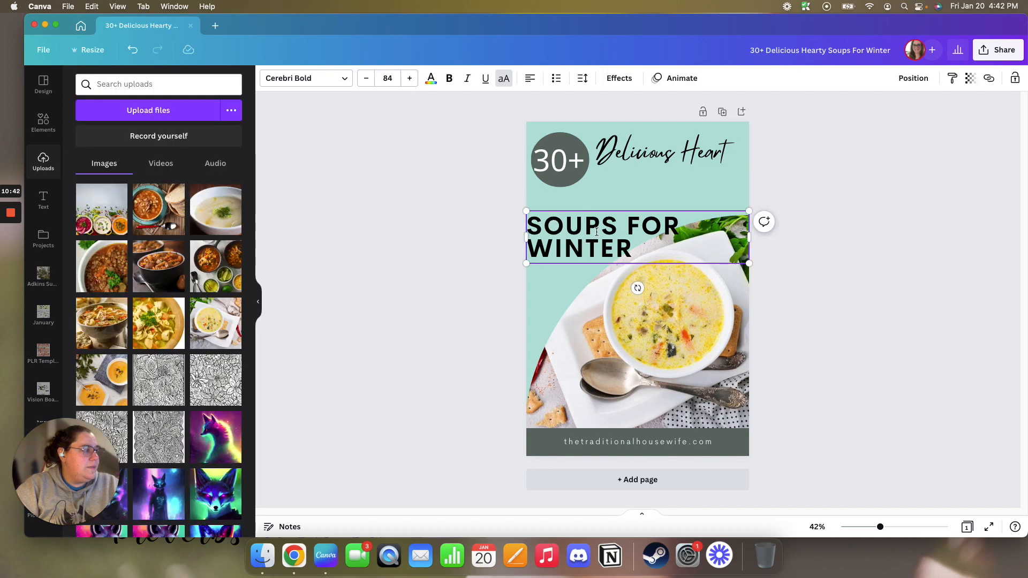
left_click(506, 240)
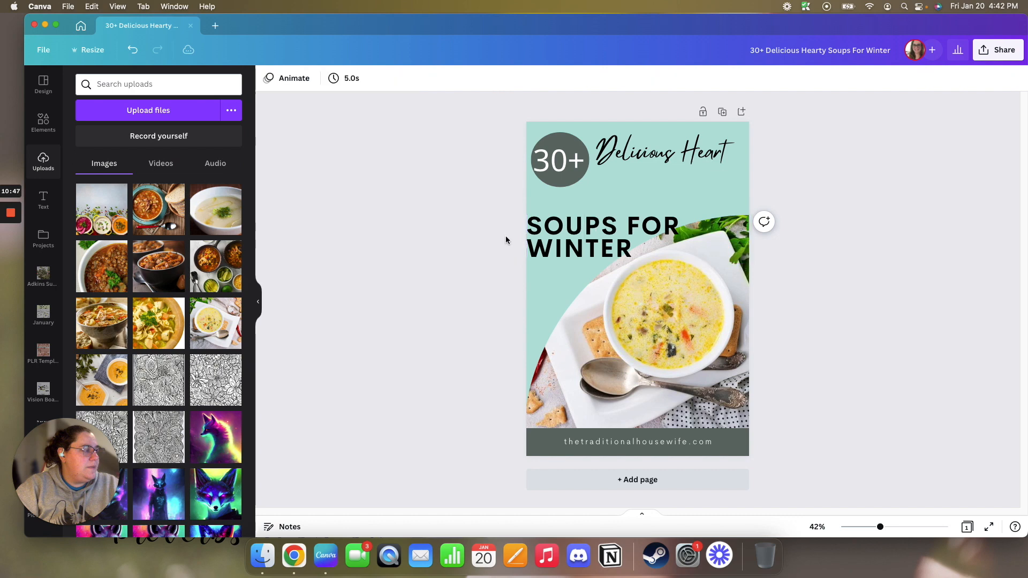
left_click(610, 240)
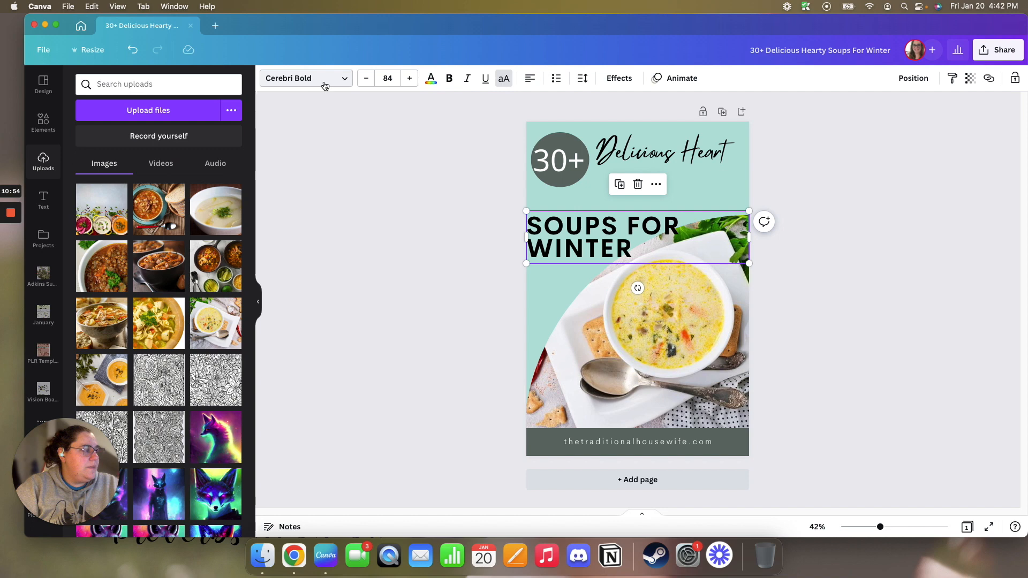
left_click(324, 85)
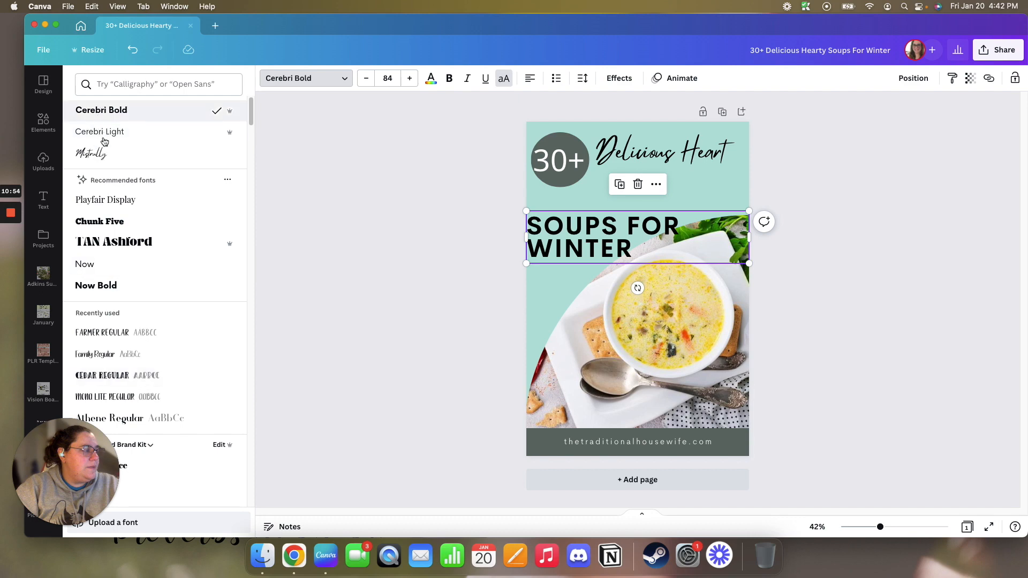
scroll(152, 317, "down", 3)
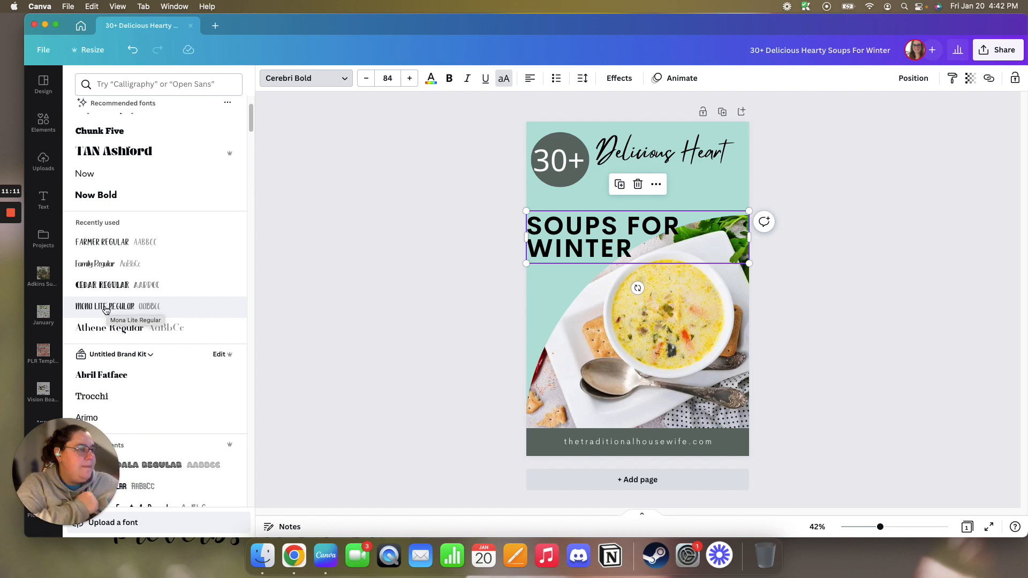
scroll(105, 311, "down", 5)
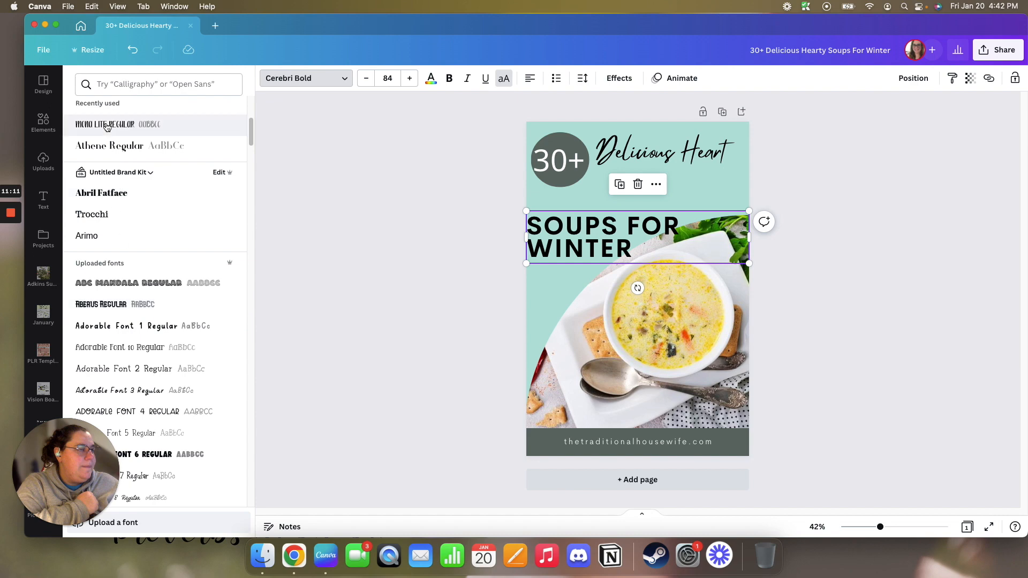
scroll(161, 332, "down", 15)
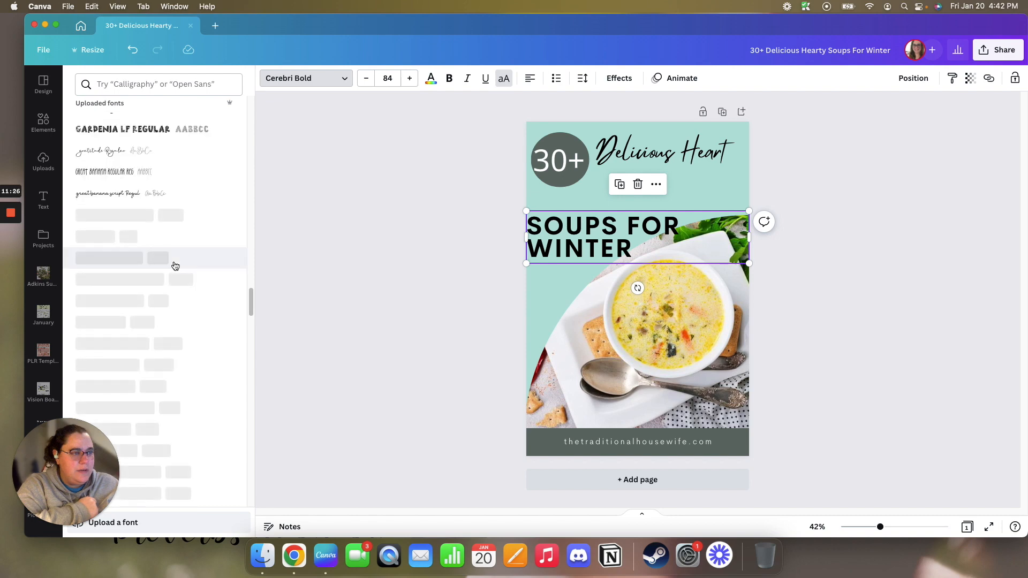
scroll(174, 304, "down", 5)
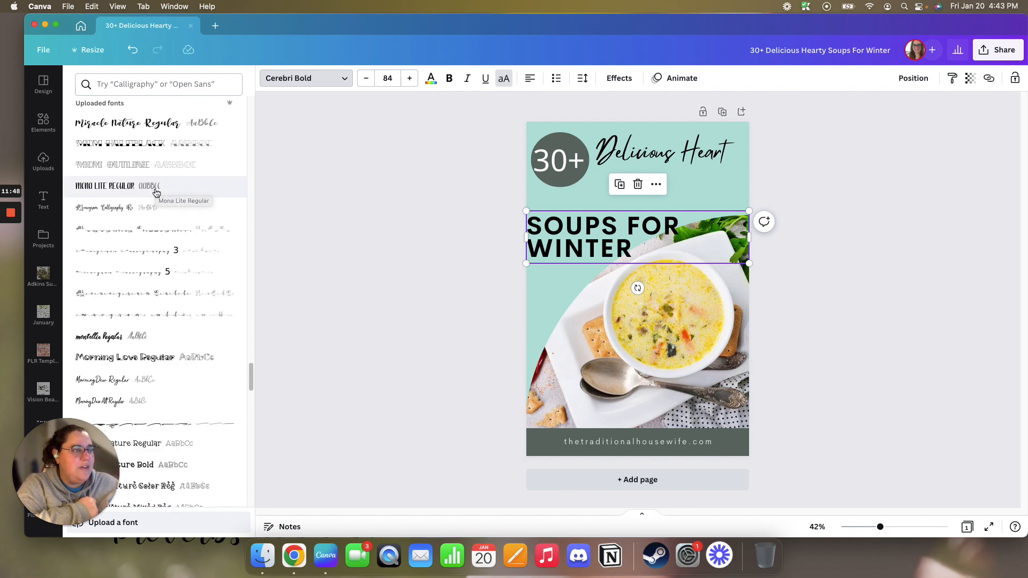
scroll(161, 241, "down", 5)
scroll(169, 318, "down", 10)
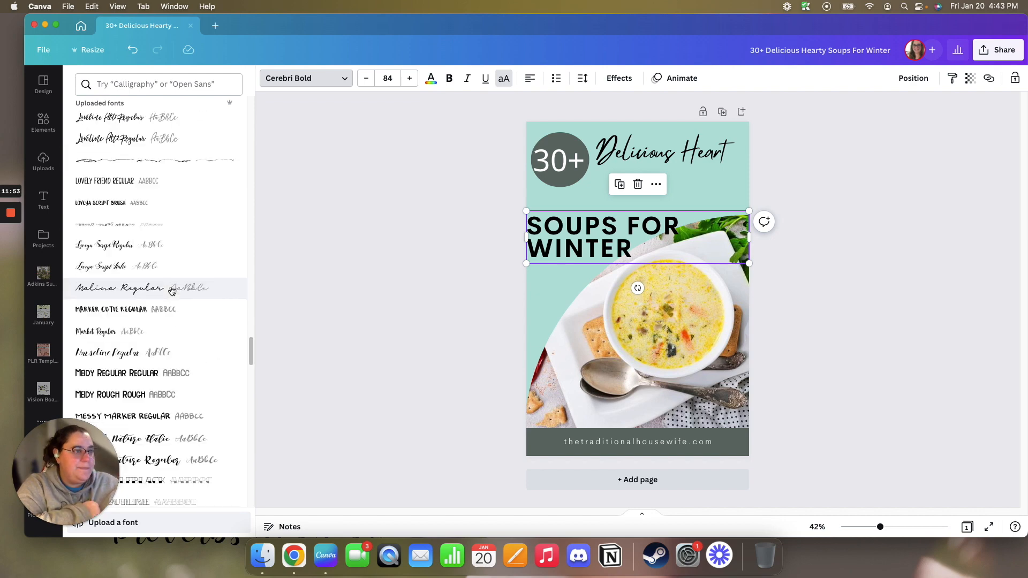
scroll(168, 313, "down", 3)
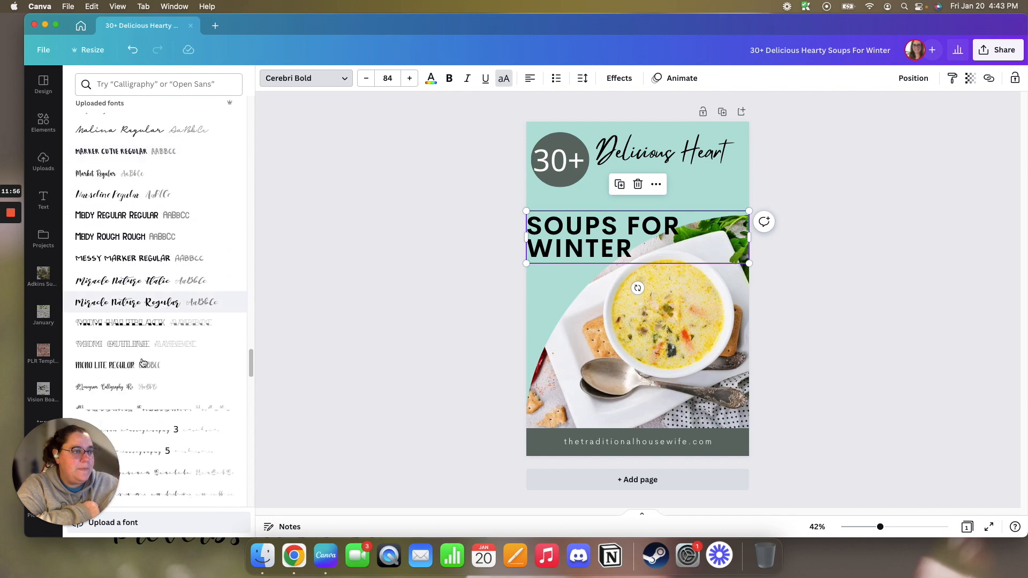
left_click(132, 364)
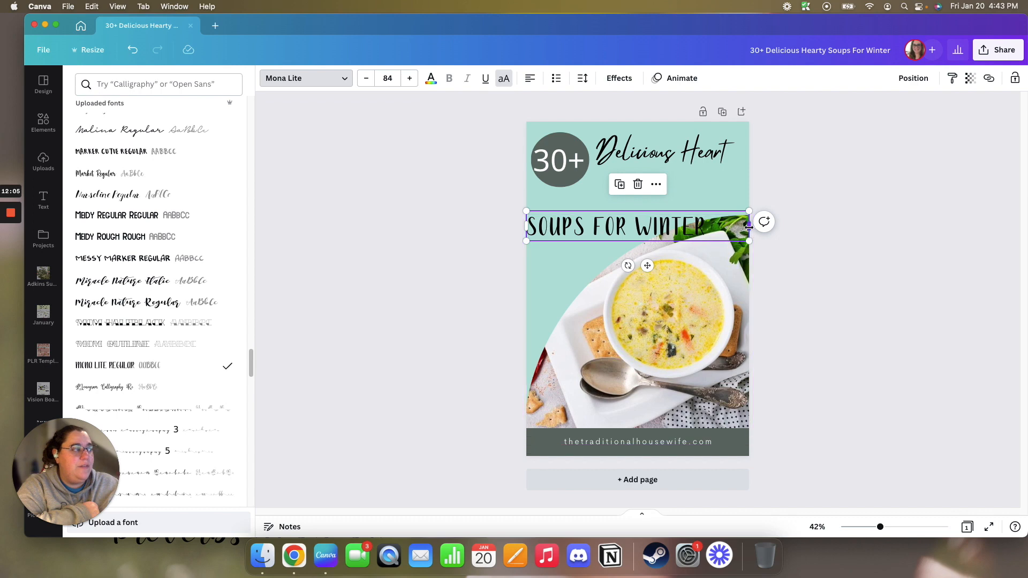
left_click_drag(726, 228, 705, 185)
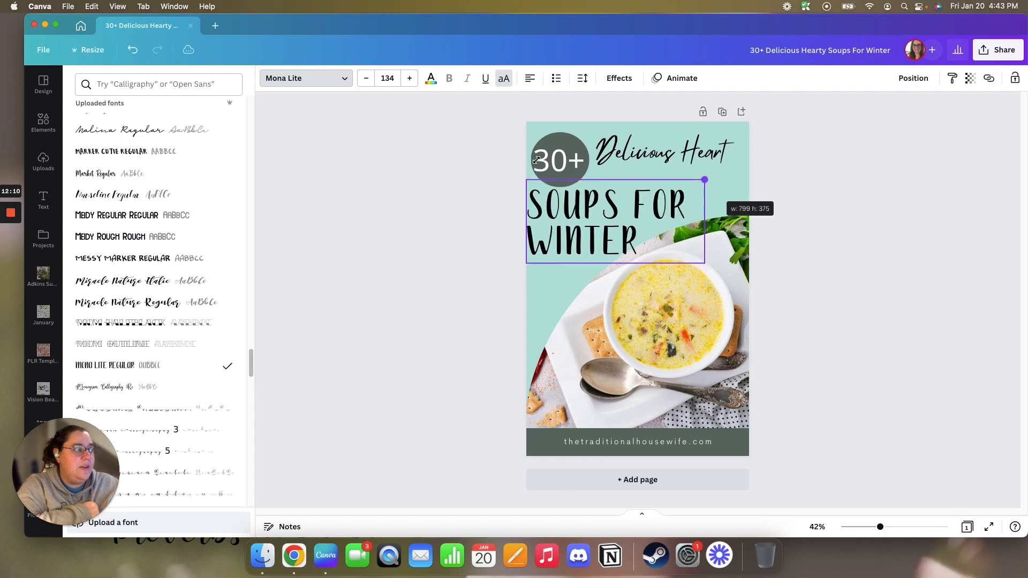
Change the font of the "30+" text on the dark circle to Mona Lite
left_click(555, 160)
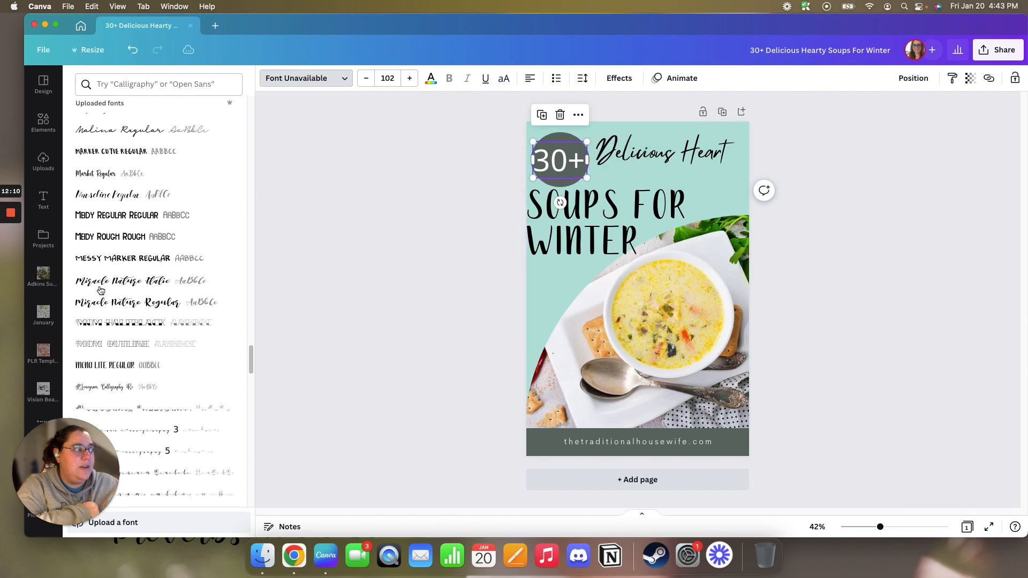
left_click(115, 367)
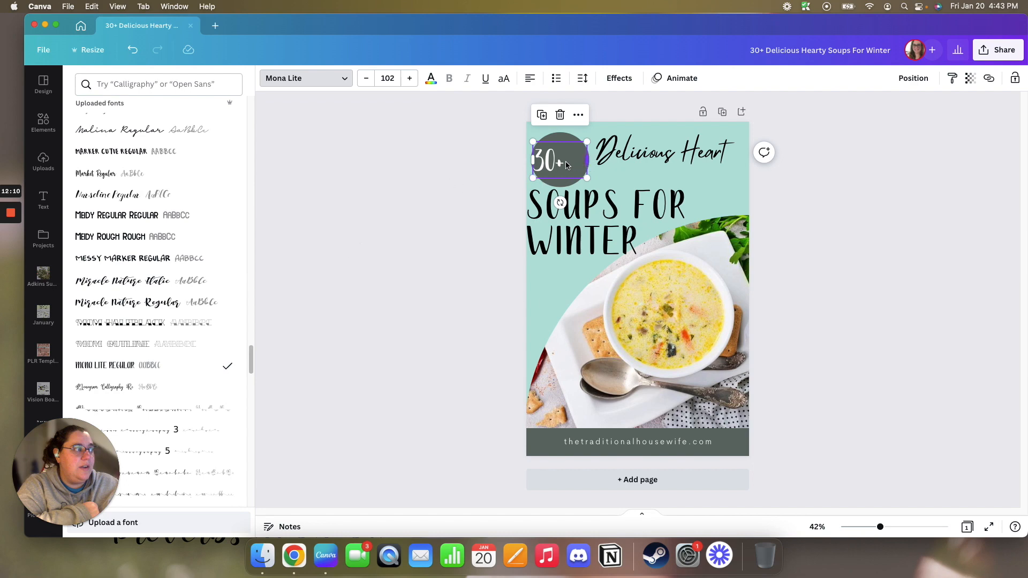
Enlarge the "30+" text to size 140 and center it on the dark circle
left_click_drag(562, 162, 578, 191)
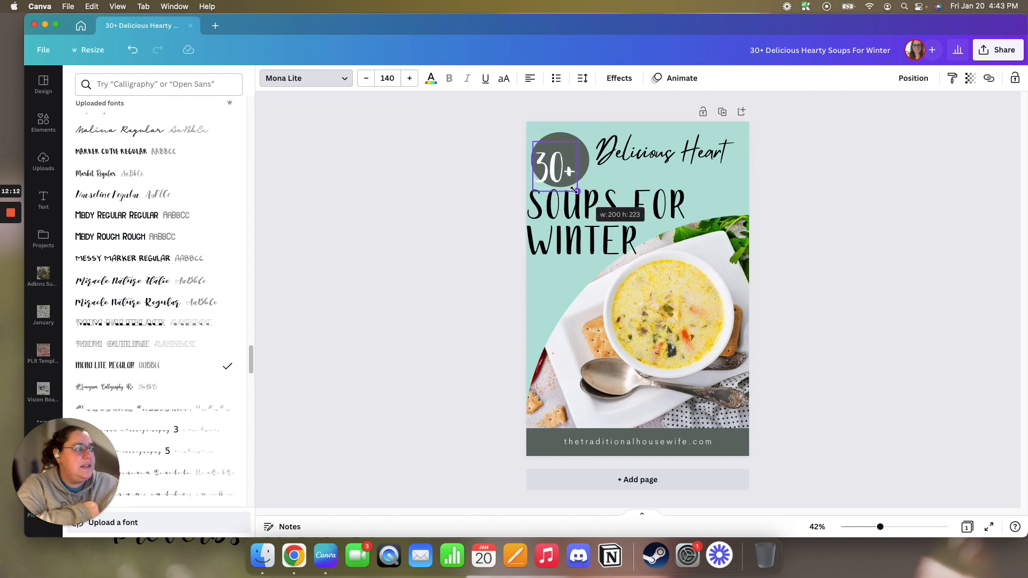
left_click(535, 178)
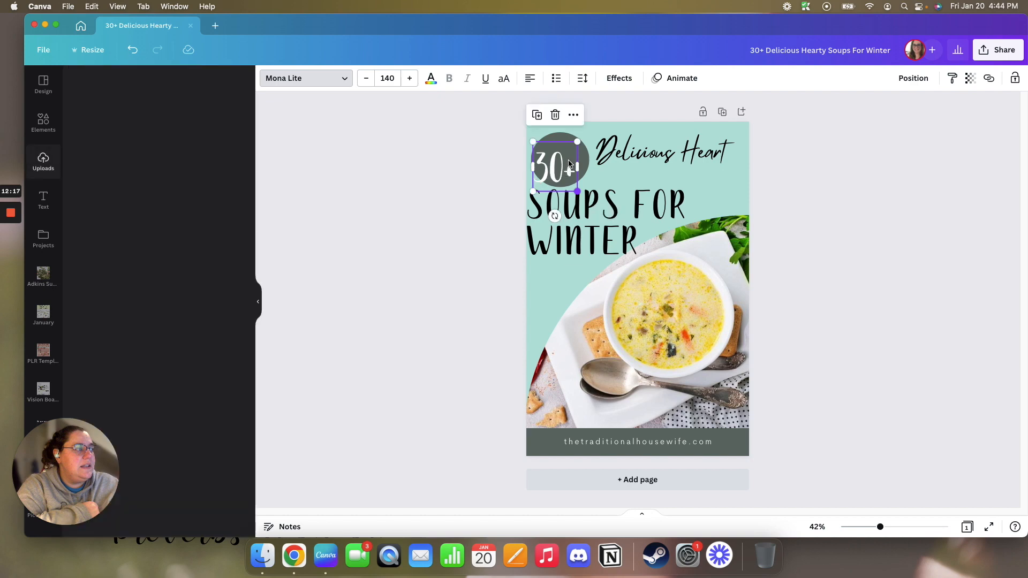
mouse_move(557, 176)
left_mouse_down()
mouse_move(569, 165)
mouse_move(559, 166)
left_mouse_up()
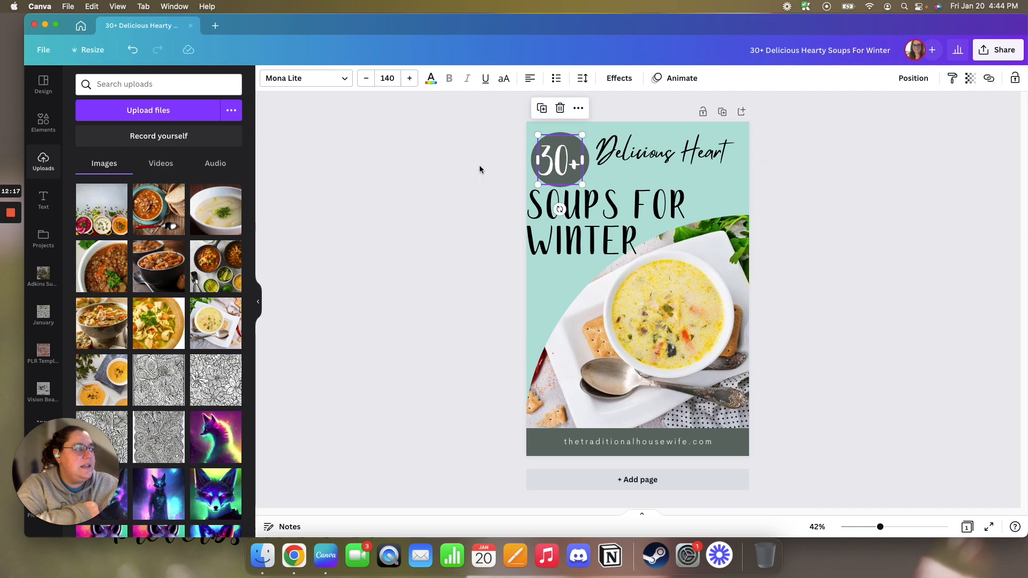
left_click(480, 167)
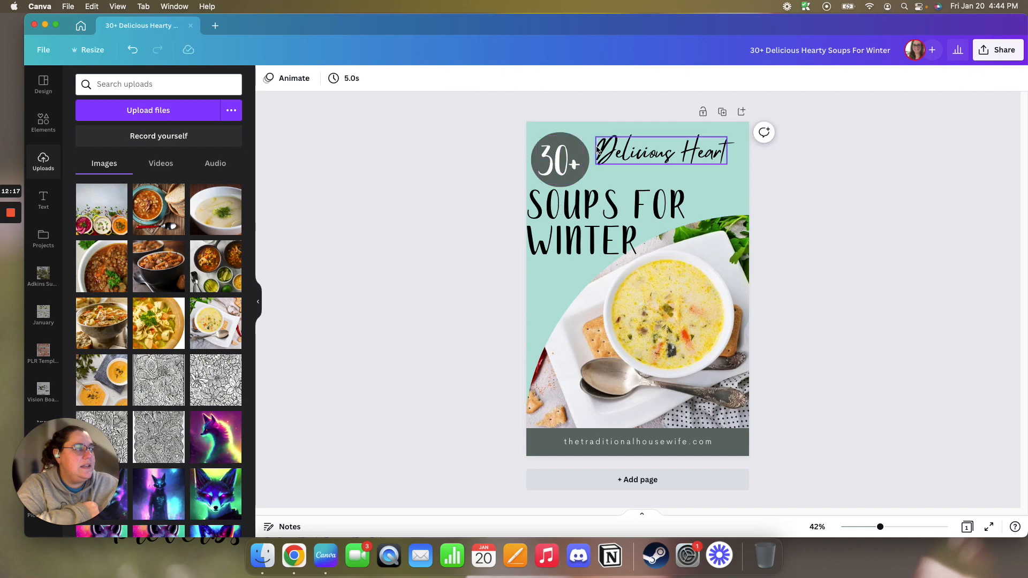
Enlarge the "Delicious Heart" text to size 87.9 and place it slightly lower, right beside the dark circle
left_click(600, 163)
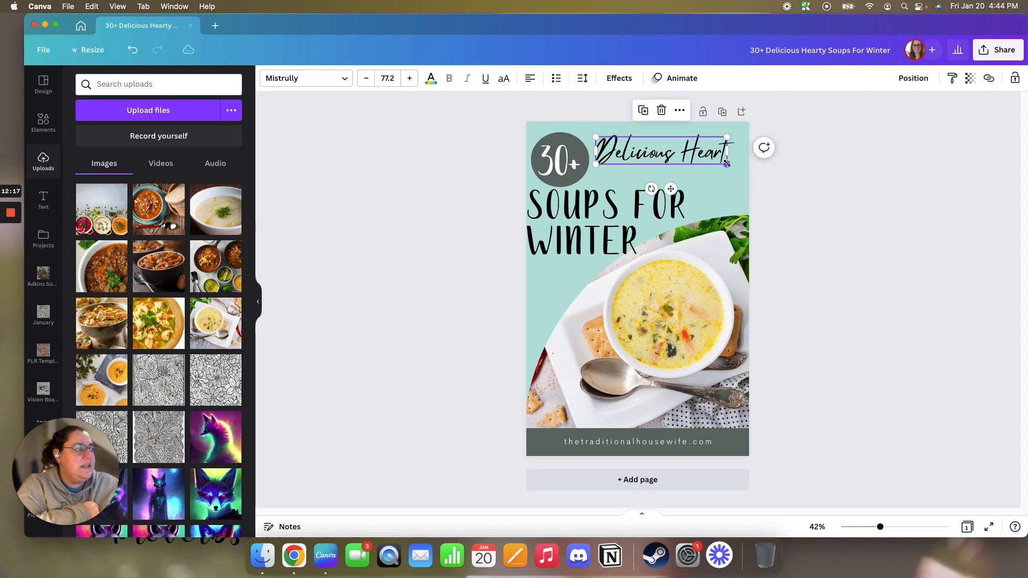
left_click_drag(734, 171, 746, 179)
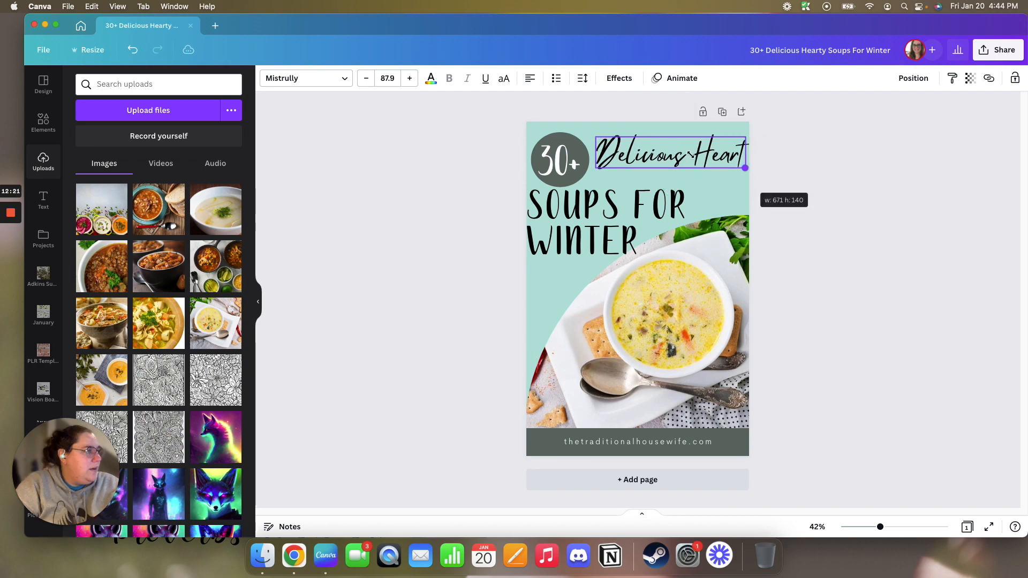
left_click(792, 229)
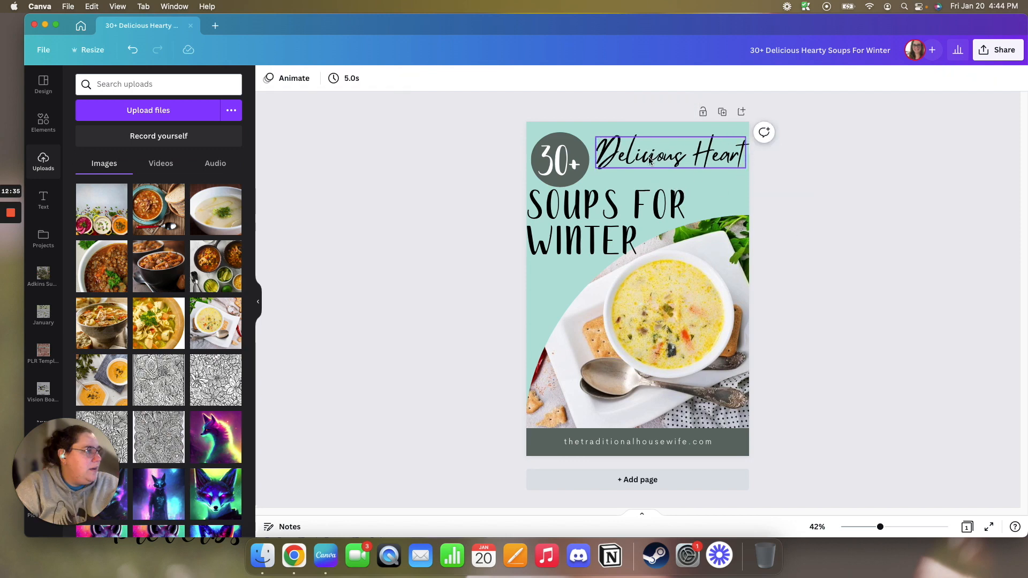
left_click_drag(650, 161, 645, 170)
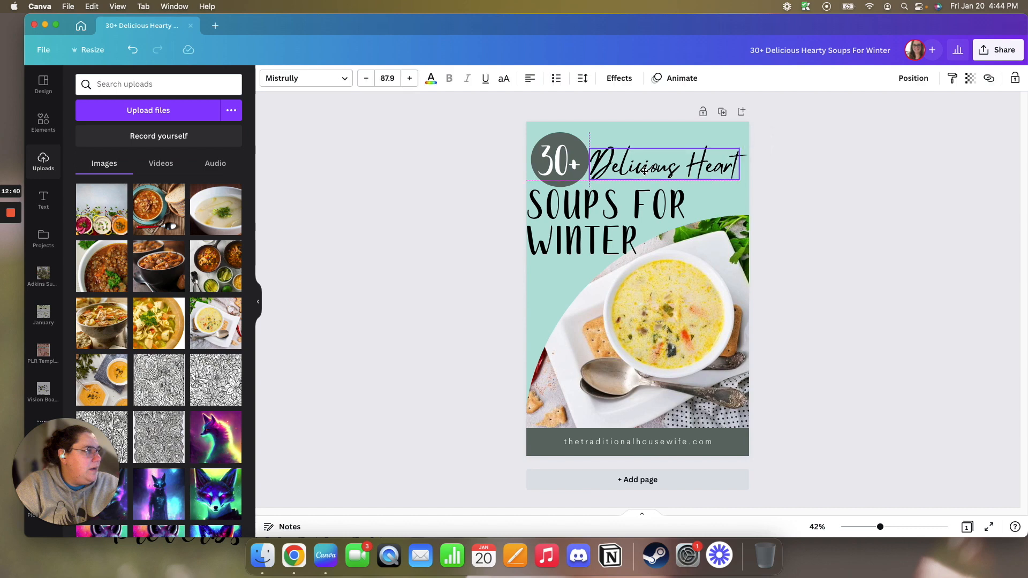
left_click(486, 192)
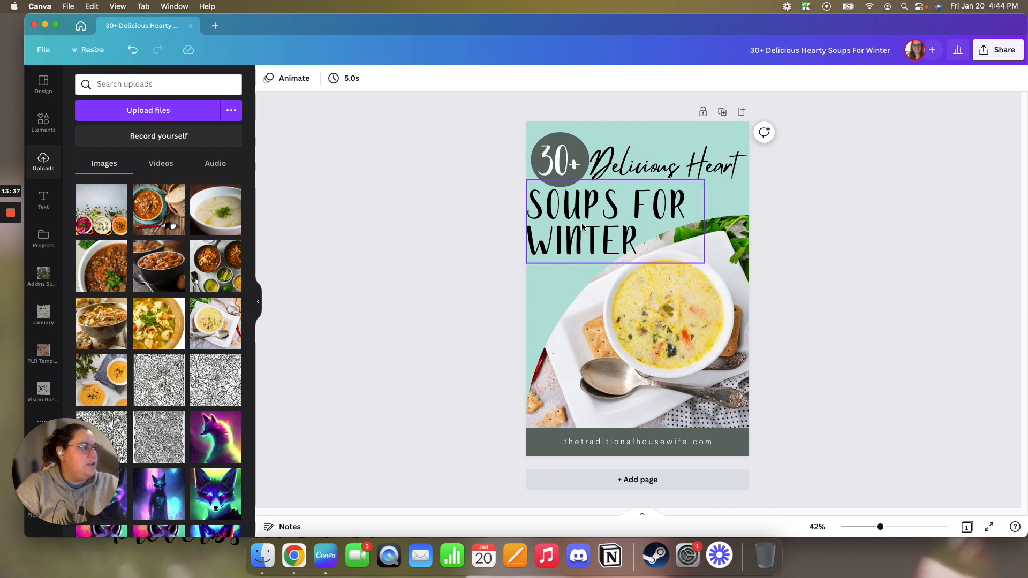
Shift the "SOUPS FOR WINTER" text slightly inward from the left edge of the pin, directly below the "Delicious Heart" line
left_click_drag(579, 226, 582, 226)
left_click_drag(432, 254, 433, 256)
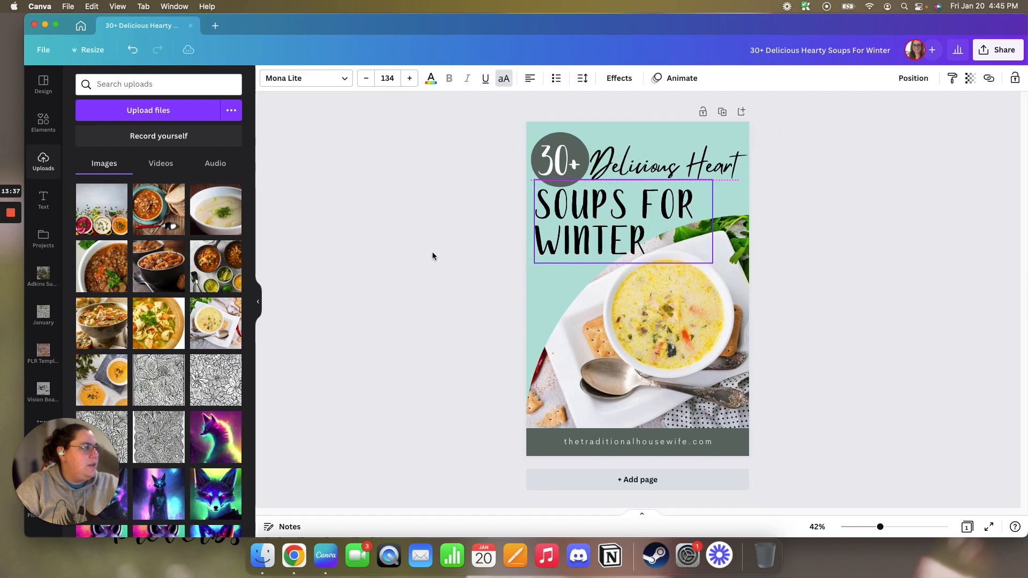
left_click(455, 248)
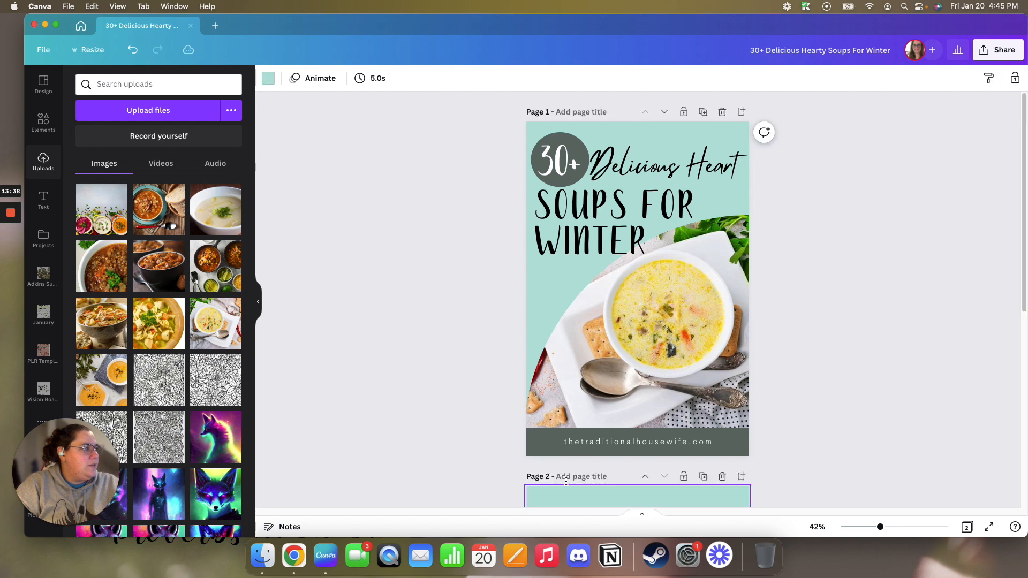
Add a second page to the design and remove its teal background color to leave it blank white
left_click(567, 485)
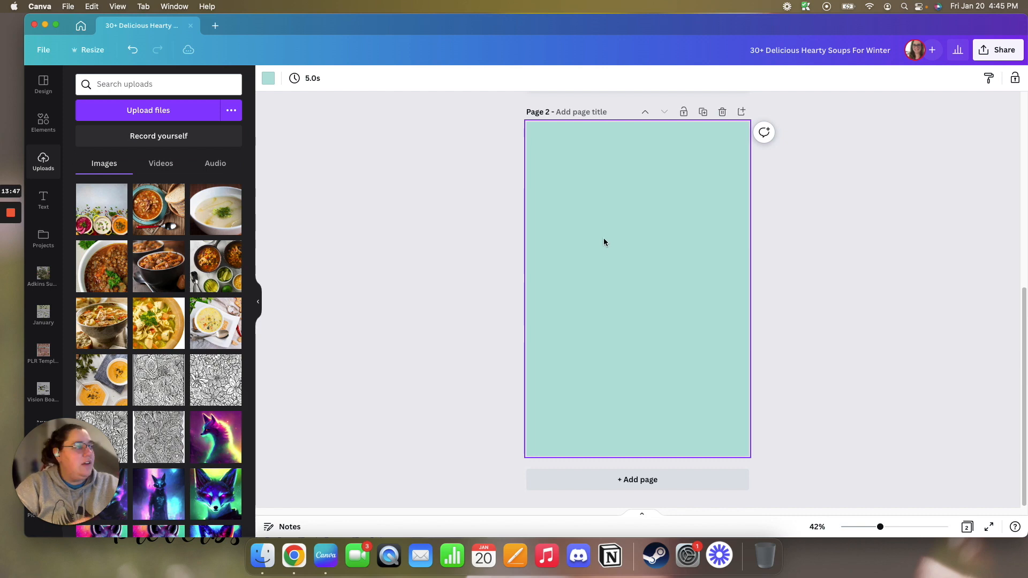
left_click(267, 80)
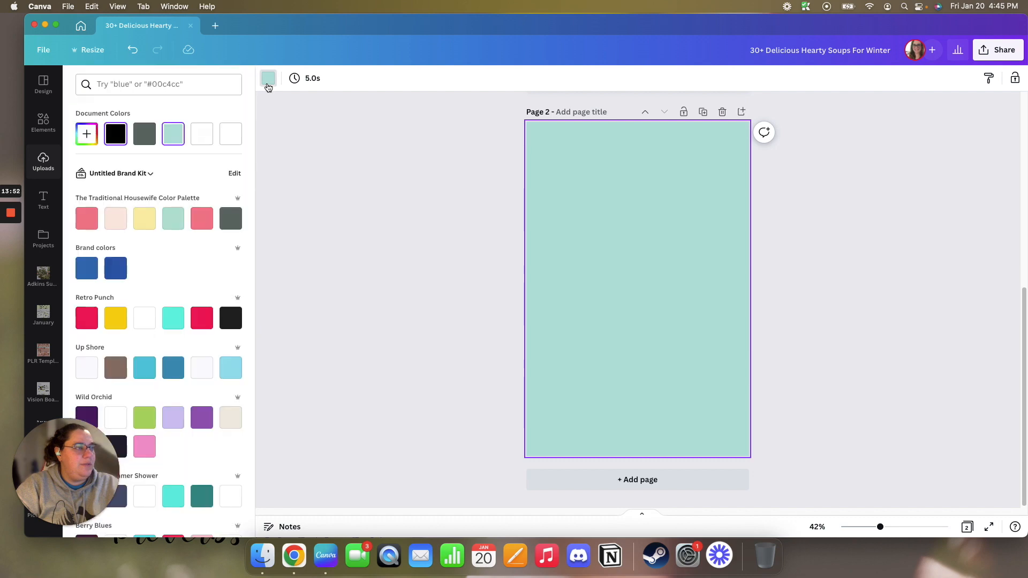
key("BackSpace")
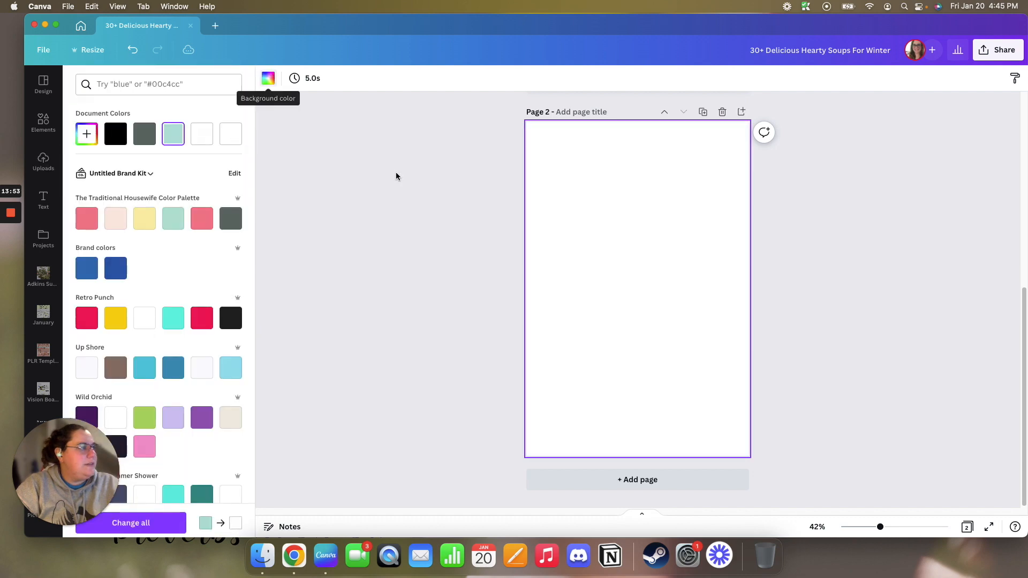
left_click(427, 233)
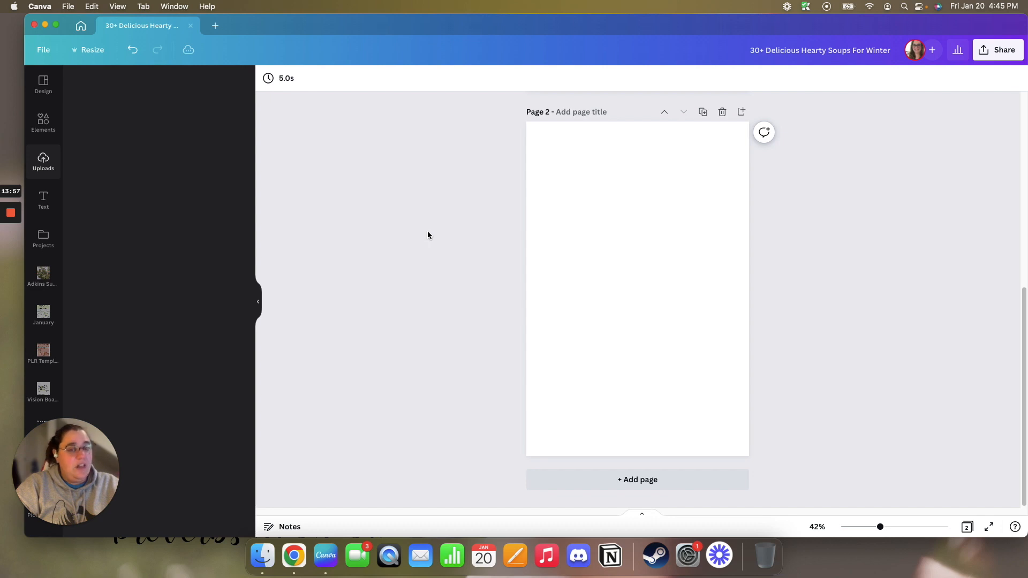
left_click(567, 212)
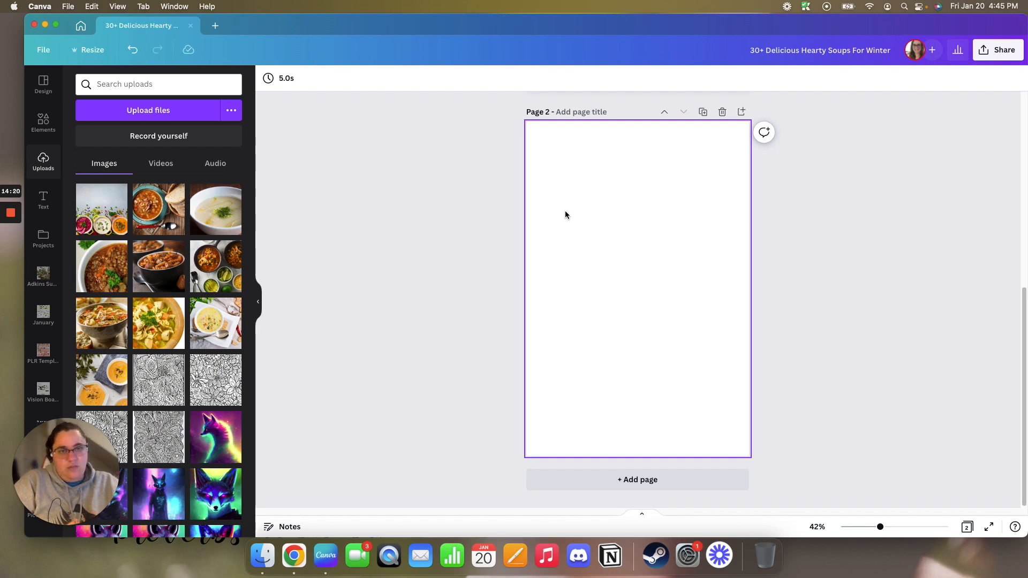
left_click(406, 249)
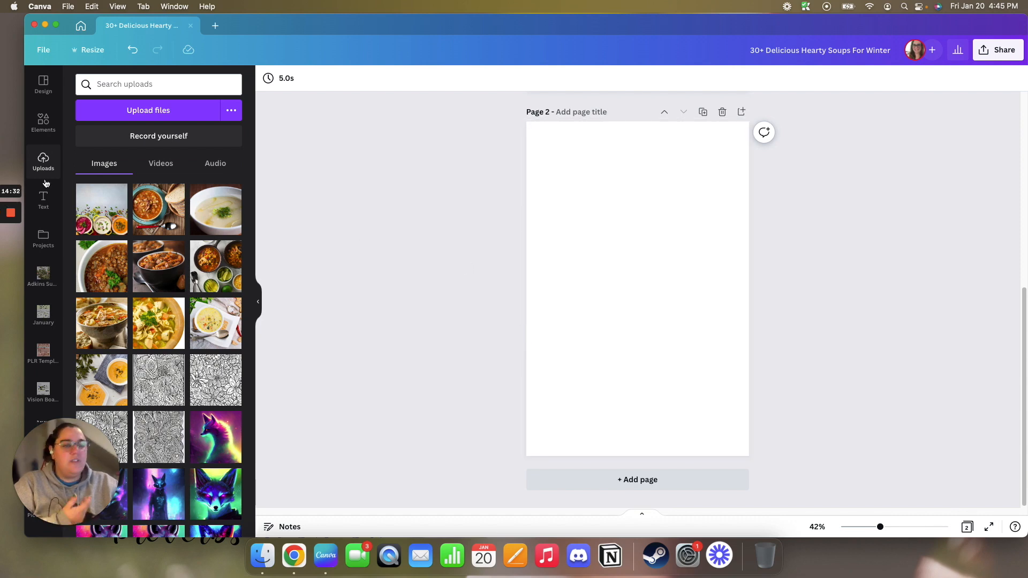
Open the full collection of photo grids in the elements library
left_click(43, 126)
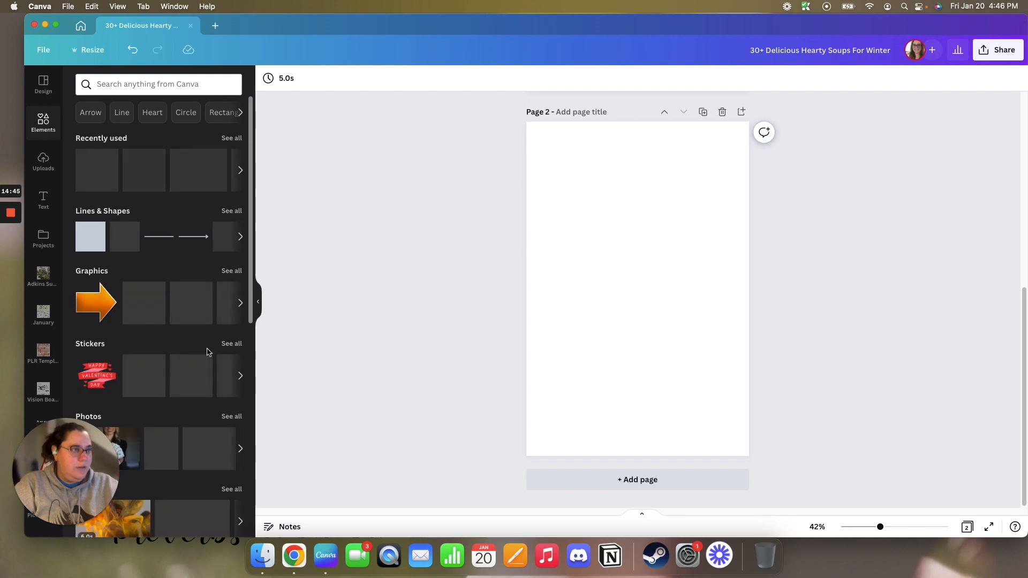
scroll(209, 352, "down", 5)
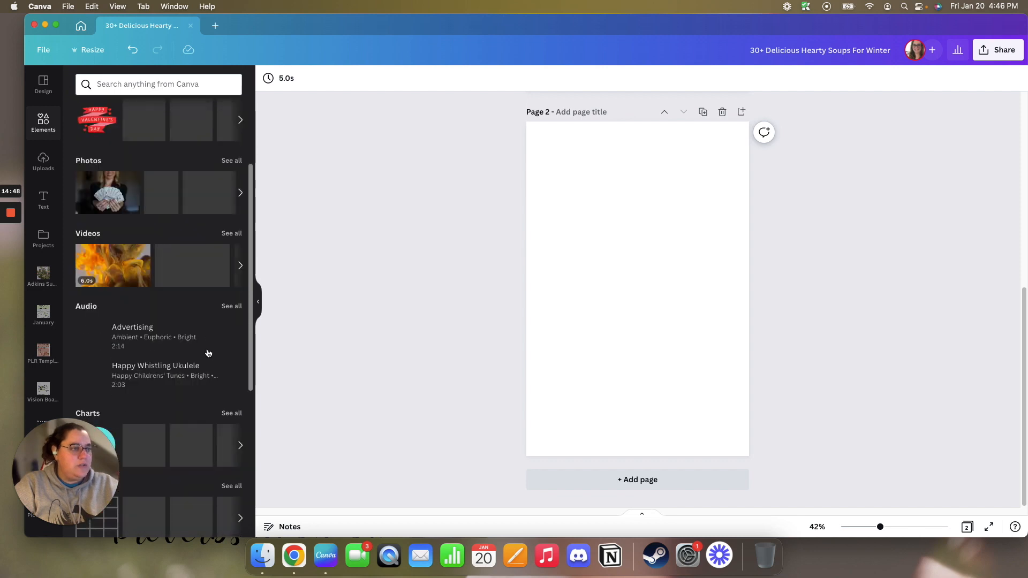
scroll(208, 352, "down", 3)
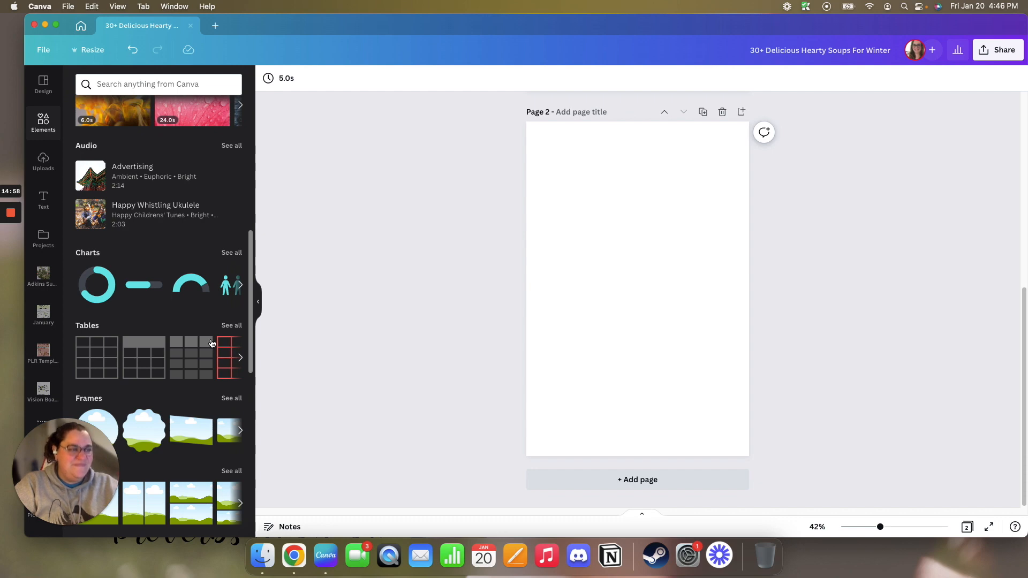
scroll(232, 334, "down", 3)
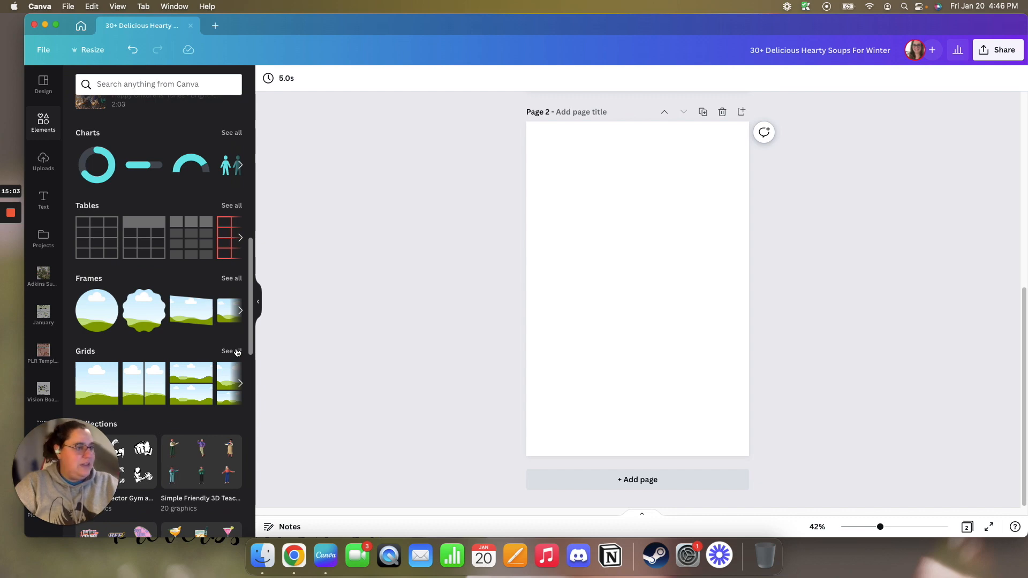
left_click(237, 352)
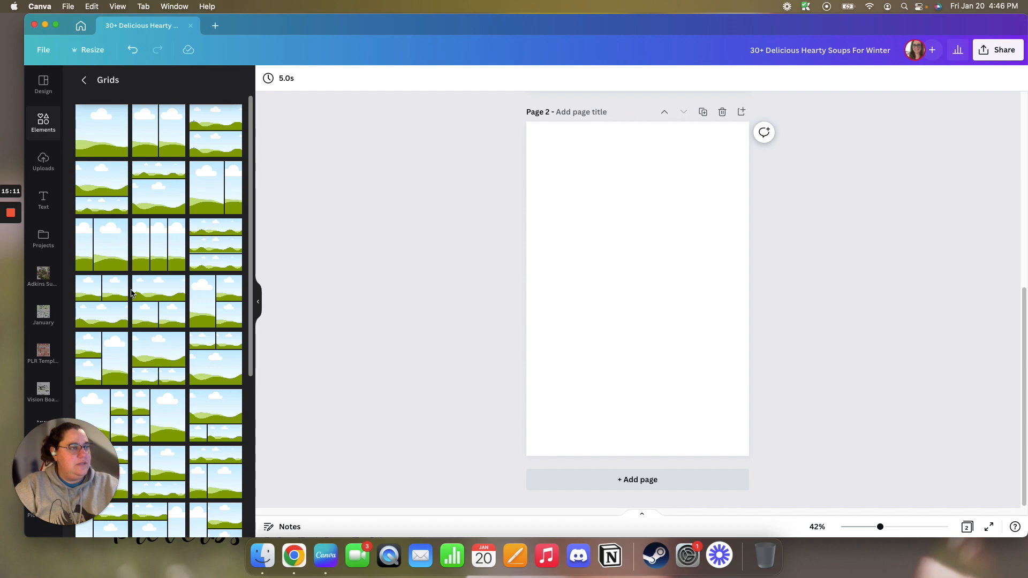
Fill the blank second page with the five-photo grid that has two cells above three cells
scroll(156, 311, "down", 1)
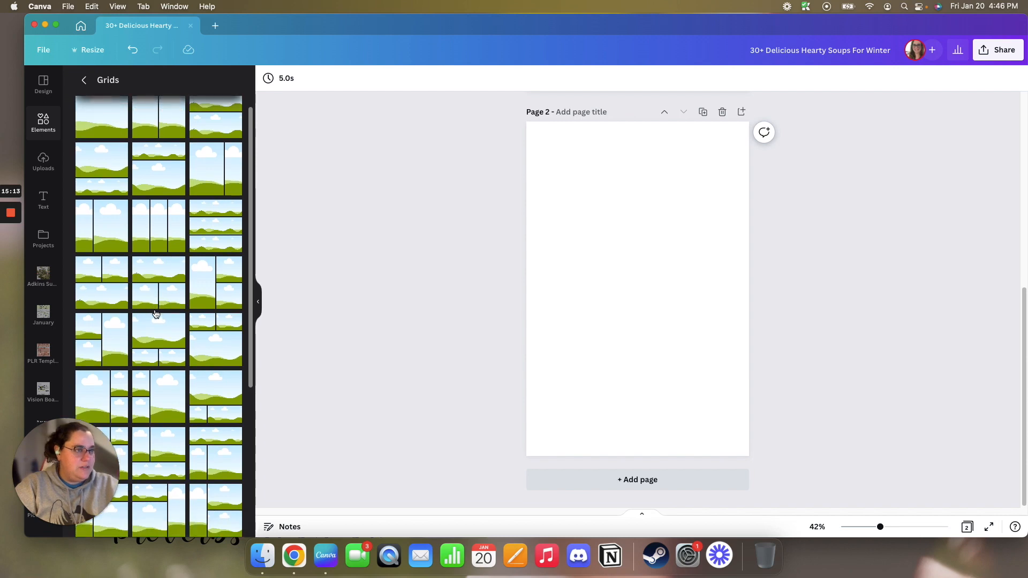
scroll(155, 313, "down", 3)
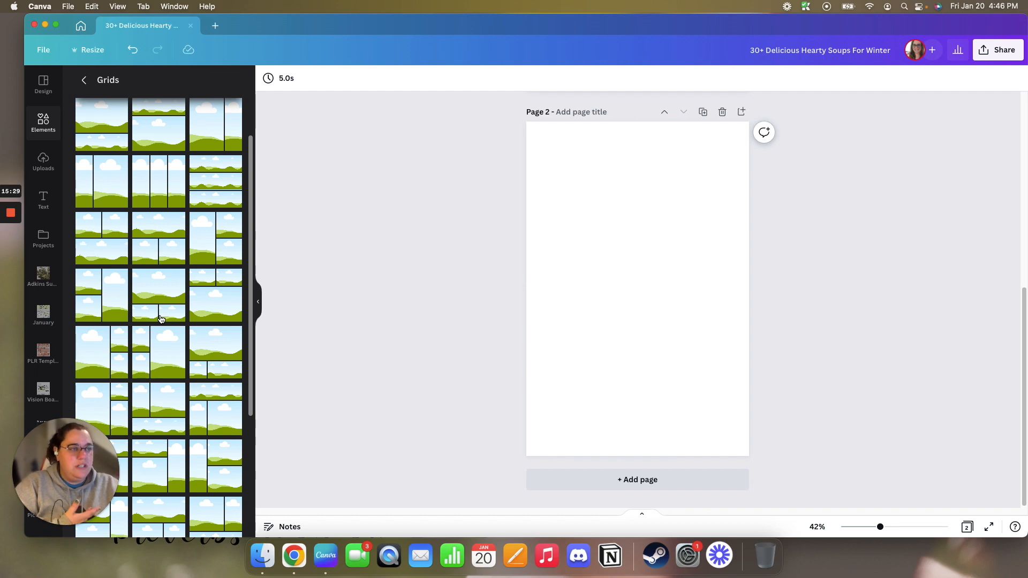
scroll(161, 319, "down", 1)
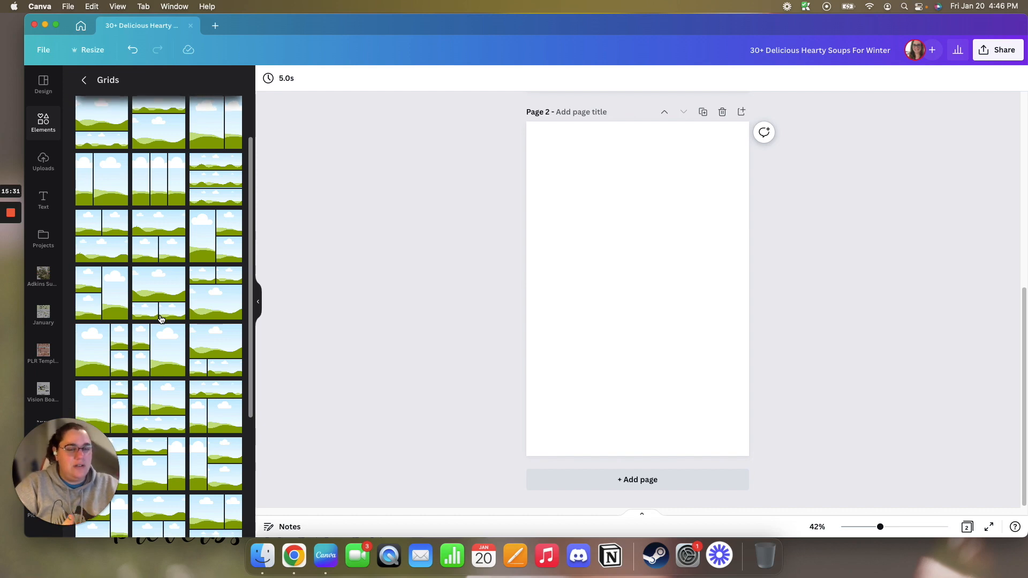
scroll(166, 328, "down", 1)
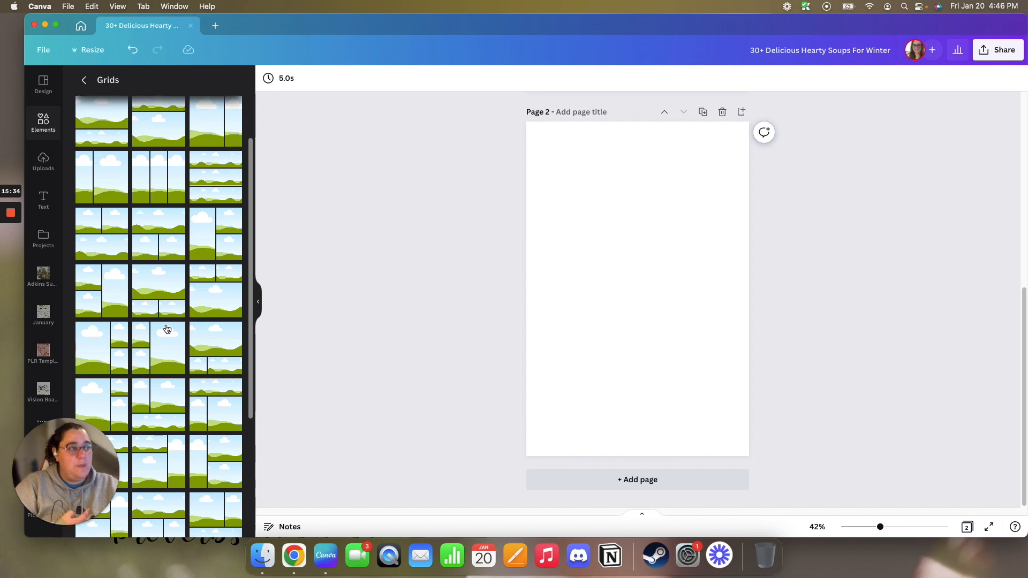
scroll(167, 329, "down", 5)
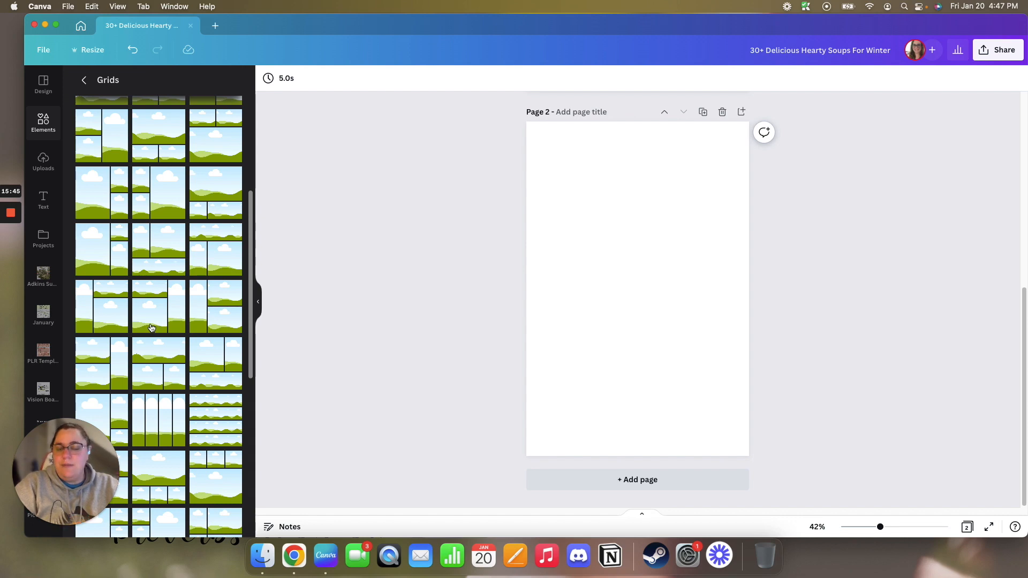
scroll(151, 328, "down", 3)
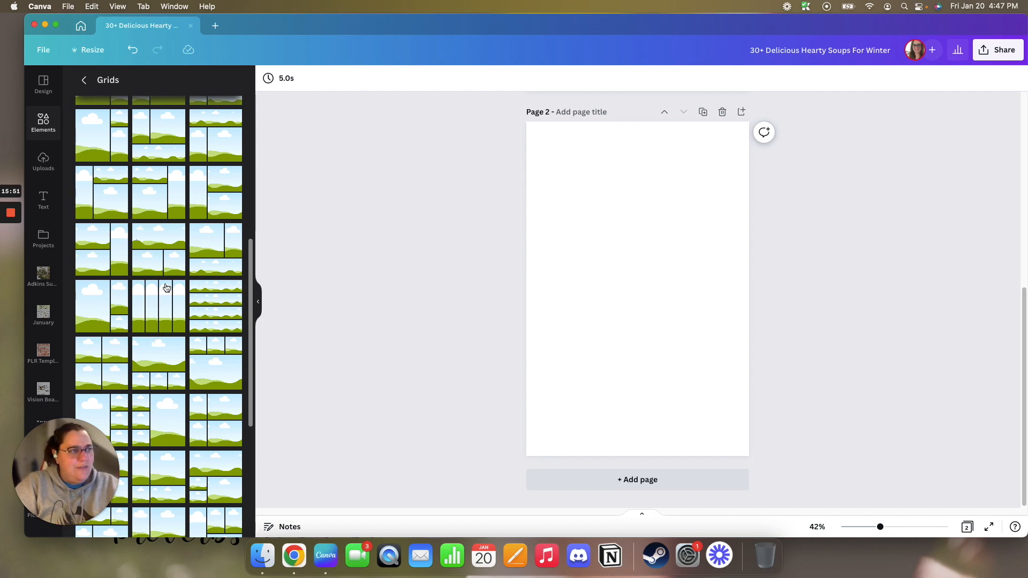
scroll(161, 327, "down", 2)
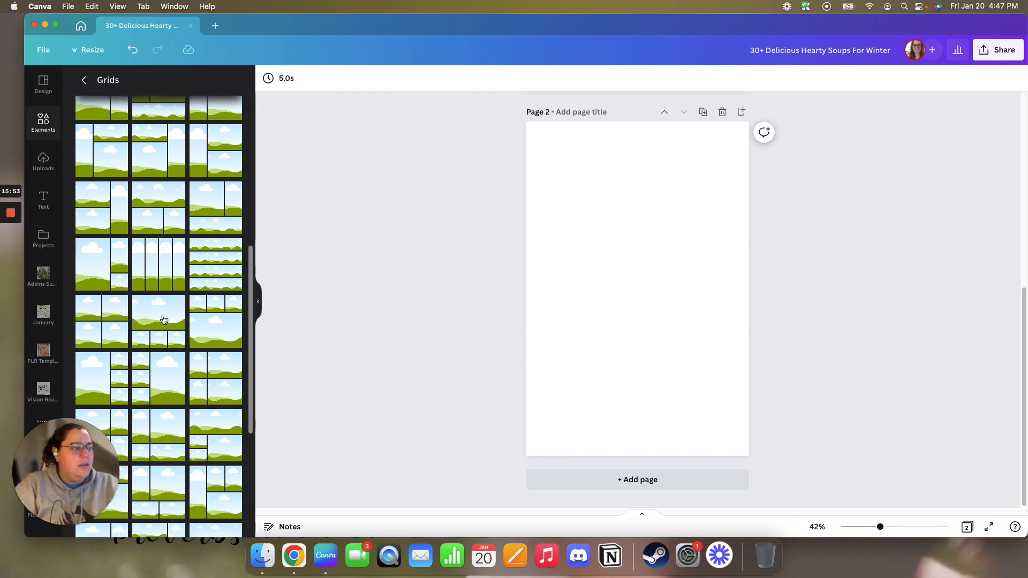
scroll(164, 319, "down", 5)
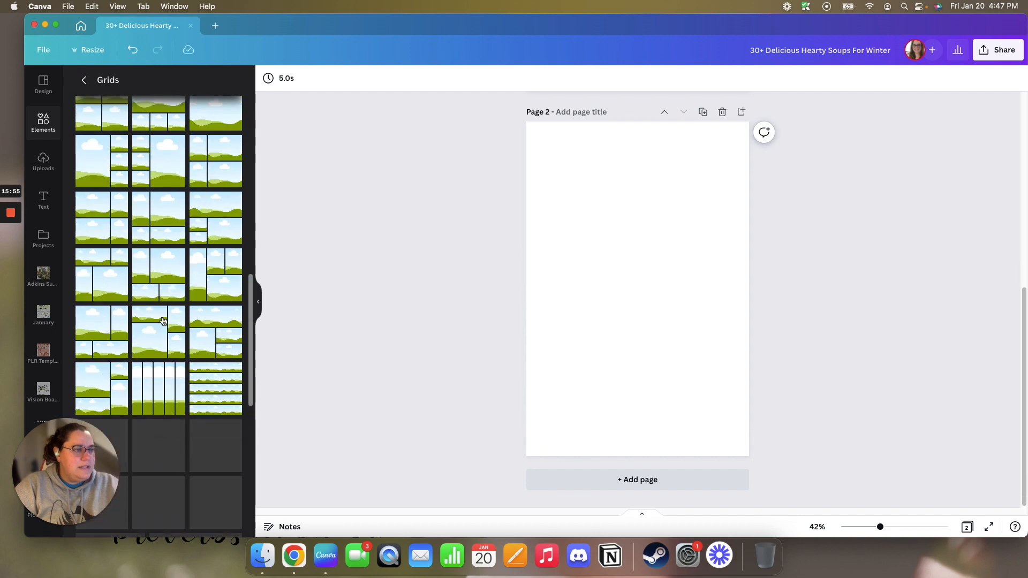
scroll(163, 321, "down", 5)
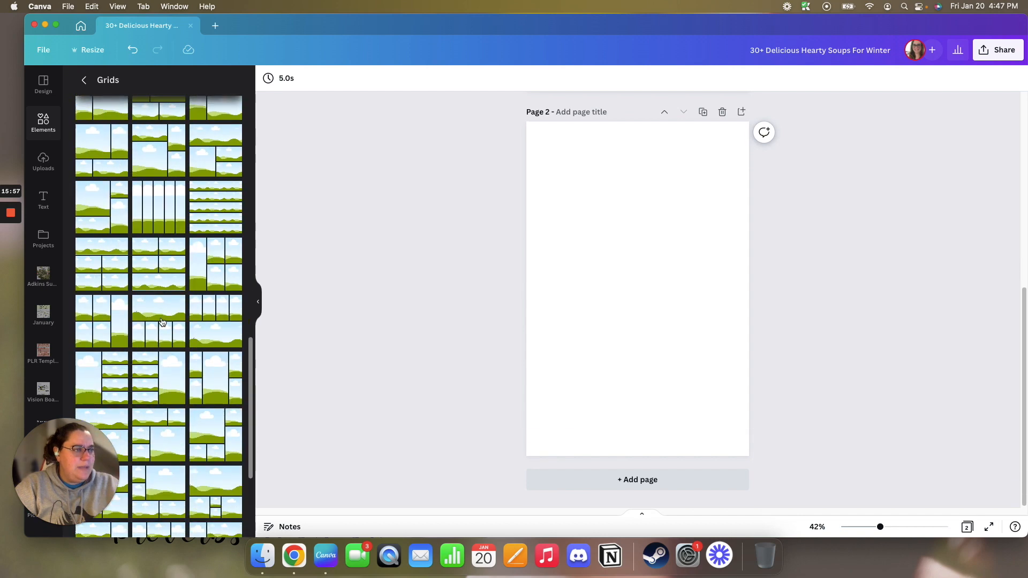
scroll(162, 322, "down", 4)
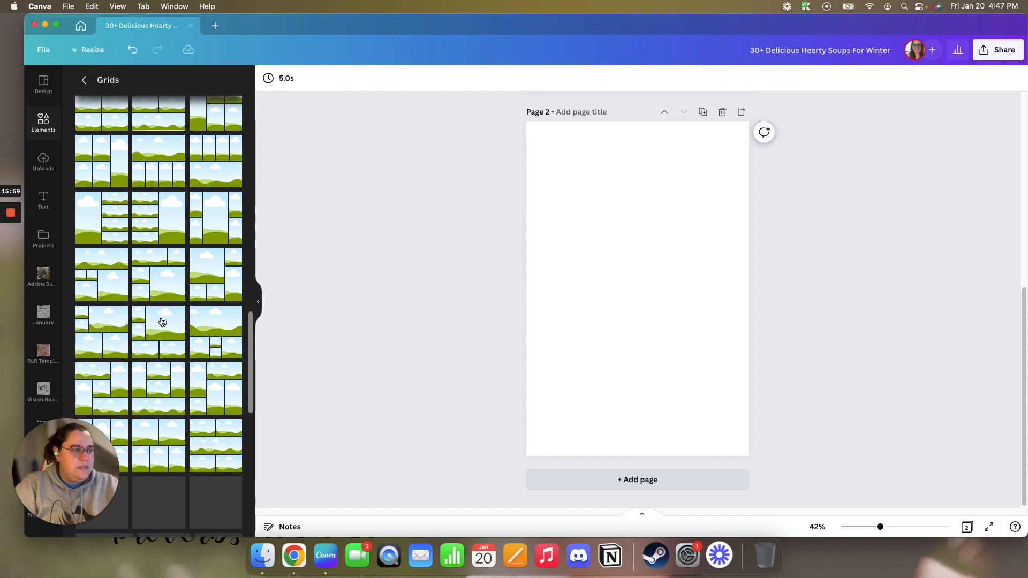
scroll(161, 323, "down", 1)
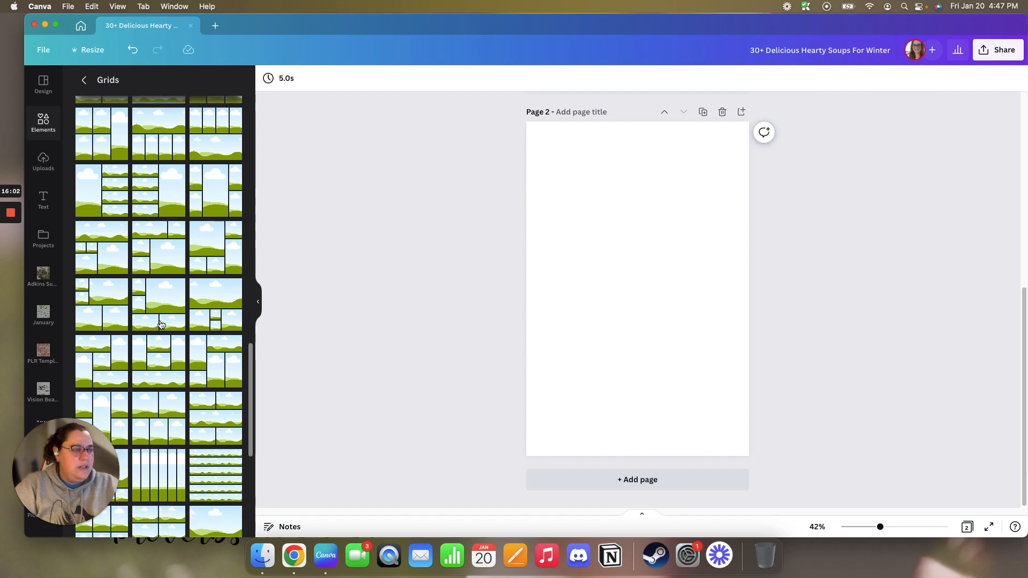
scroll(162, 324, "down", 3)
scroll(161, 325, "down", 1)
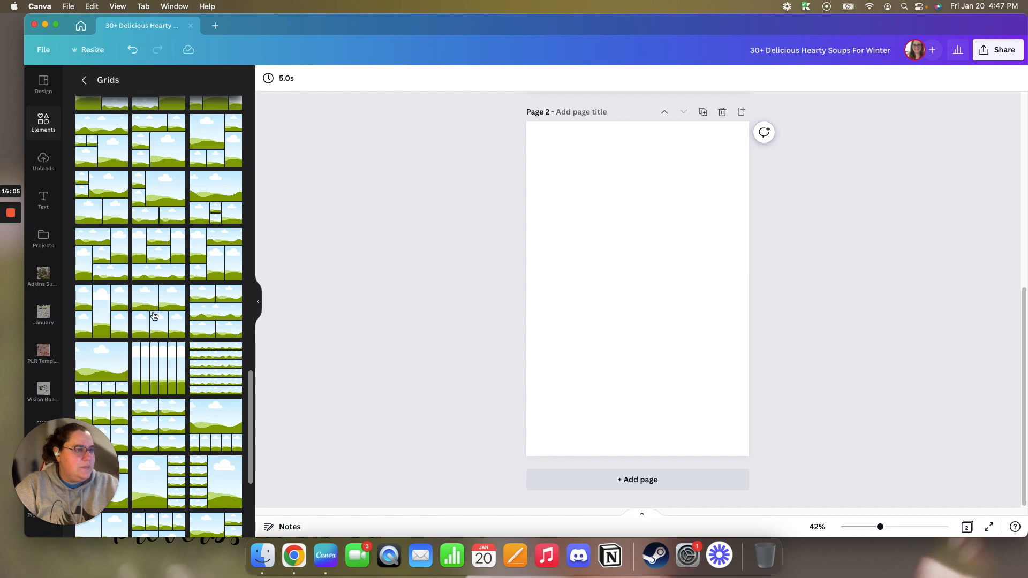
left_click_drag(538, 289, 547, 277)
left_click(460, 293)
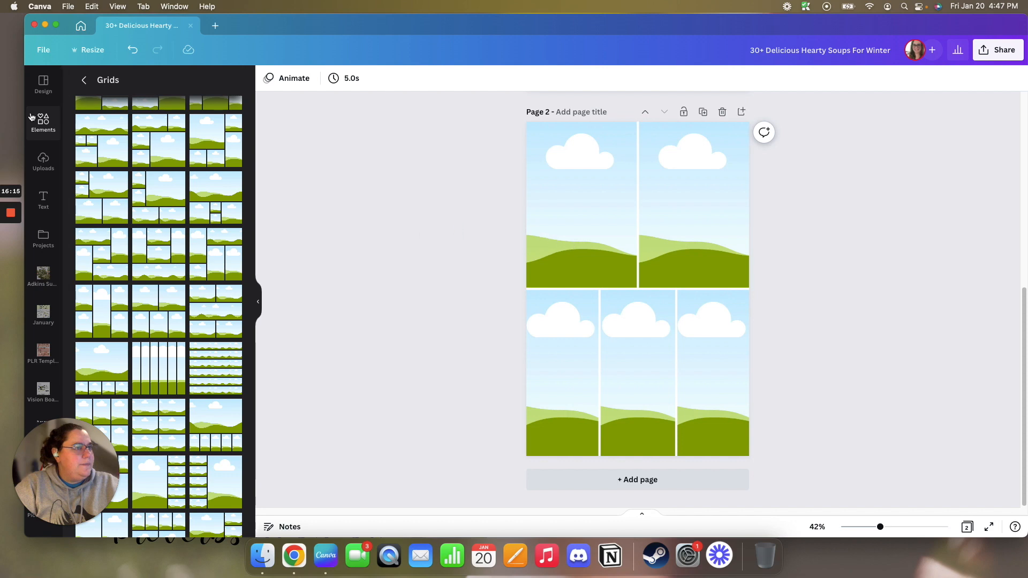
Fill the grid's upper-left cell with the uploaded creamy soup photo and the upper-right cell with the chicken noodle soup photo
left_click(51, 174)
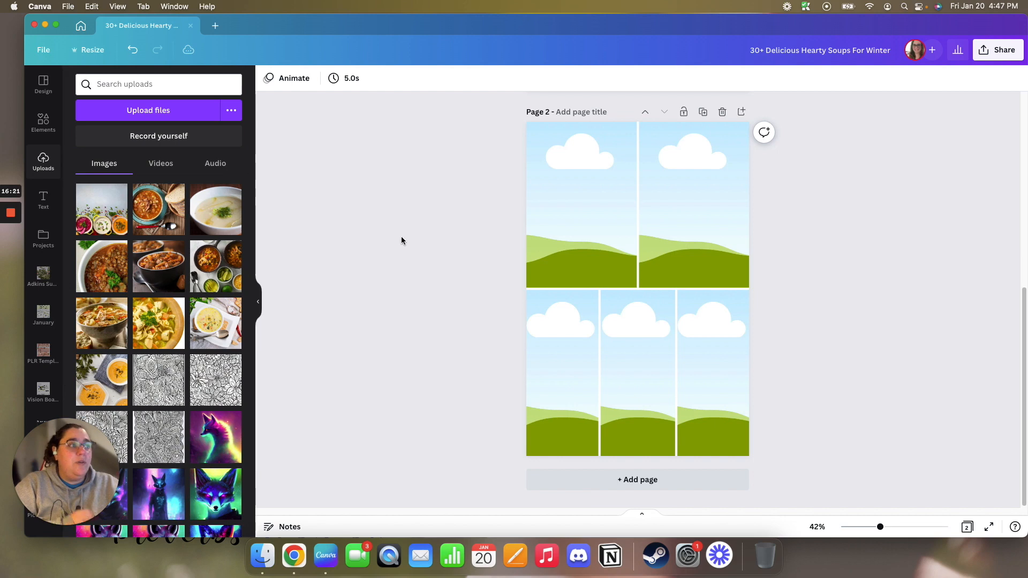
mouse_move(159, 305)
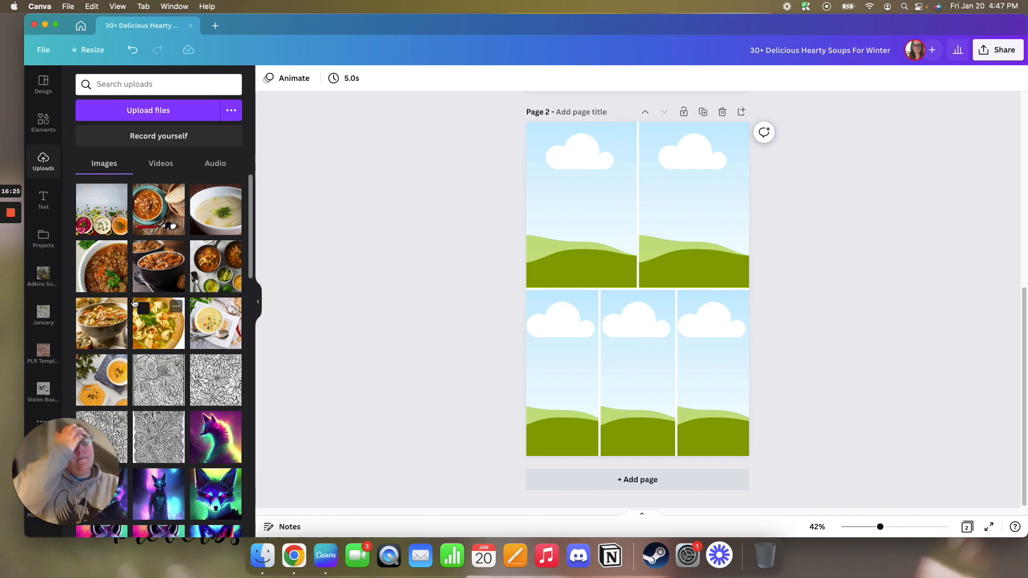
mouse_move(95, 213)
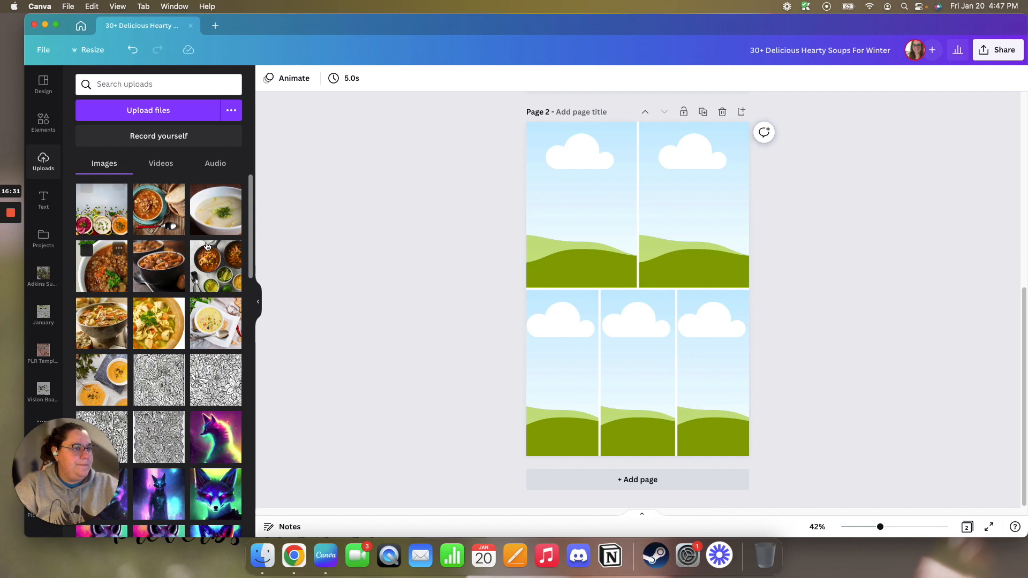
mouse_move(216, 219)
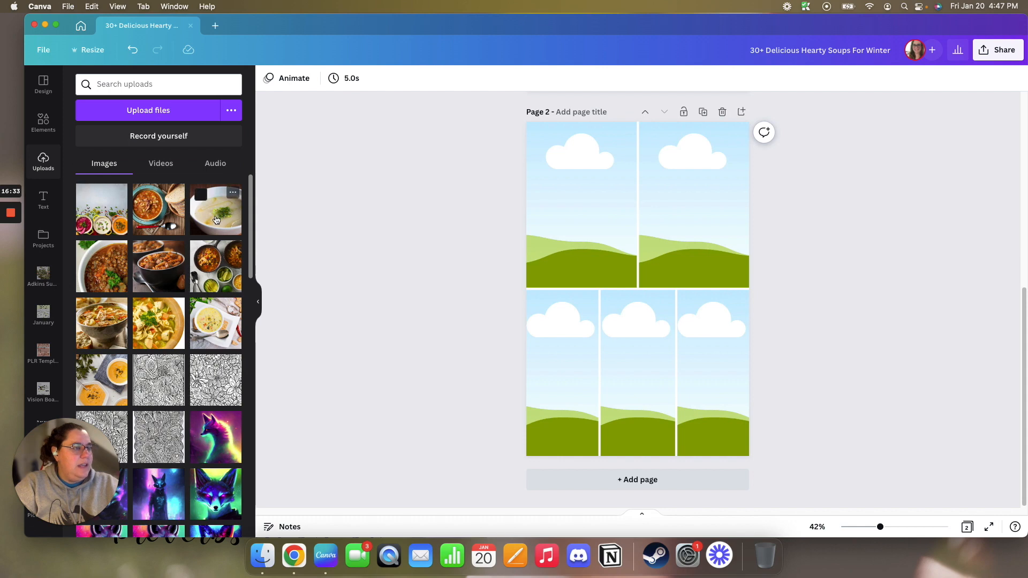
left_click_drag(216, 220, 567, 223)
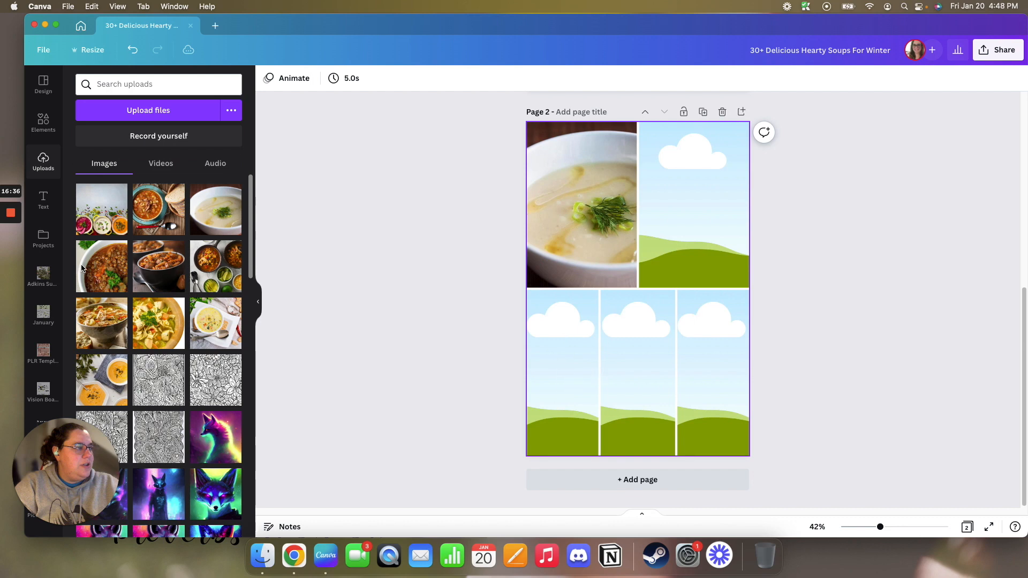
left_click_drag(89, 275, 709, 218)
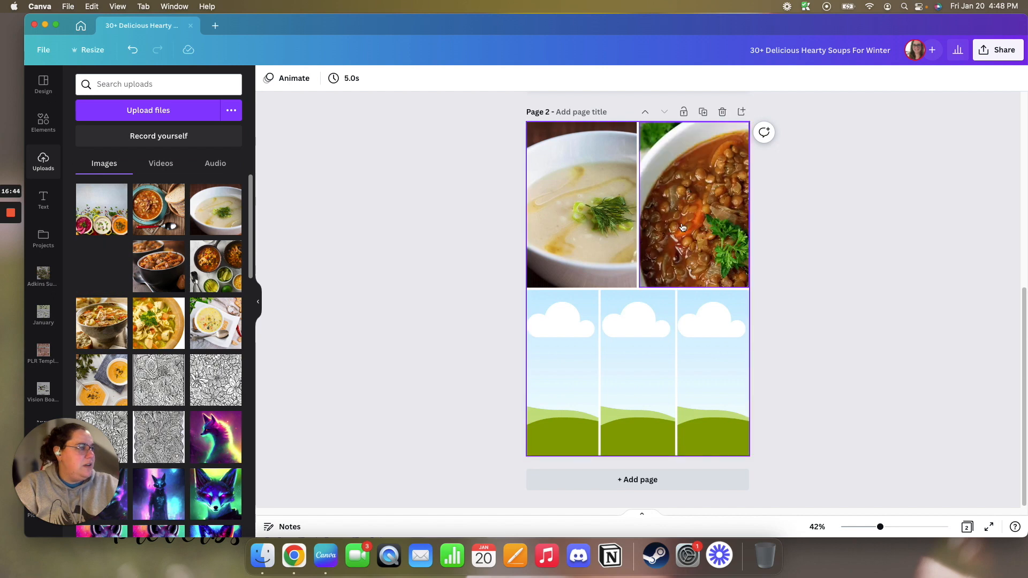
left_click_drag(683, 231, 683, 230)
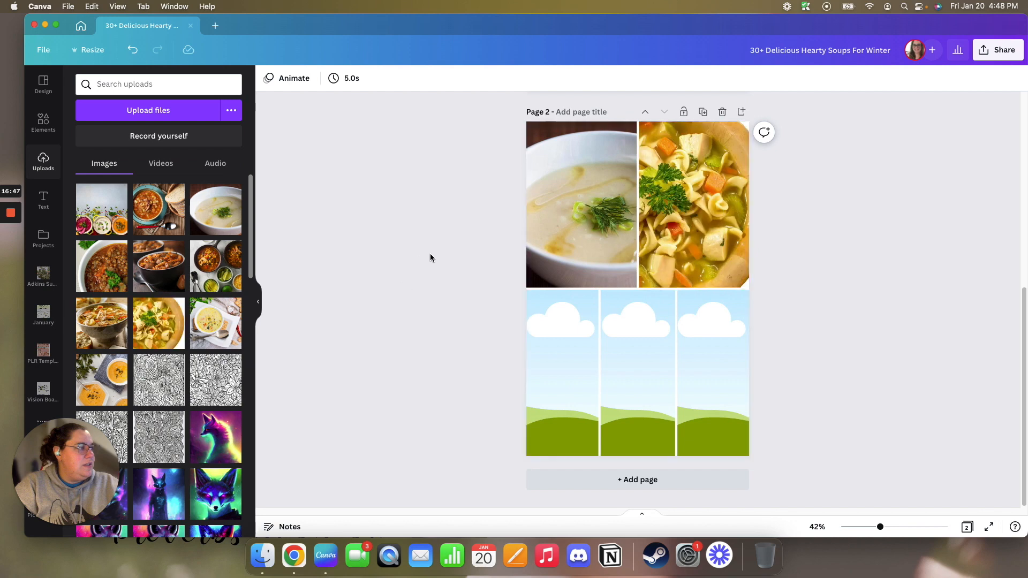
Reposition the noodle soup photo inside its grid cell so the right rim of the wooden bowl is in frame
left_click(703, 233)
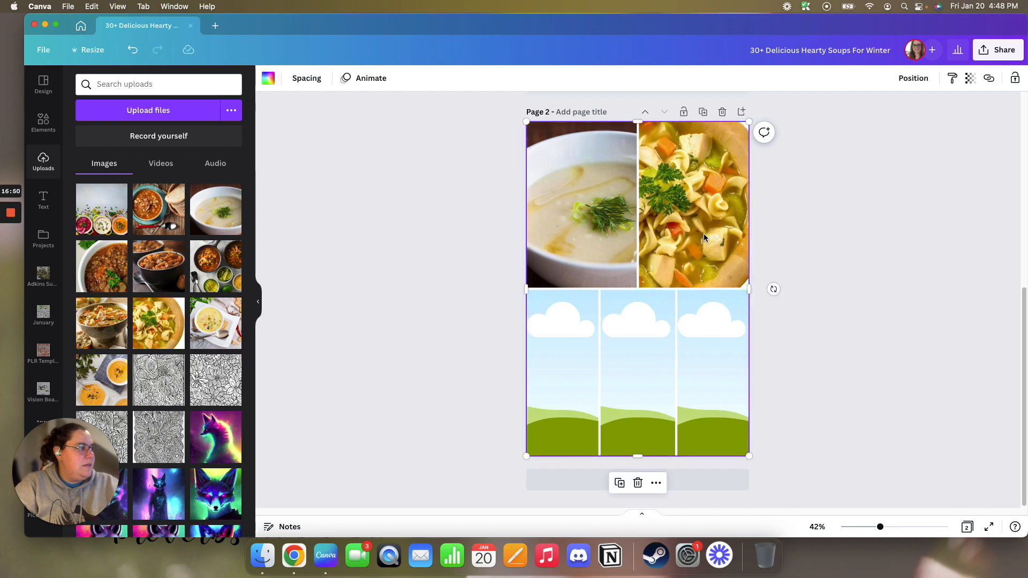
double_click(704, 234)
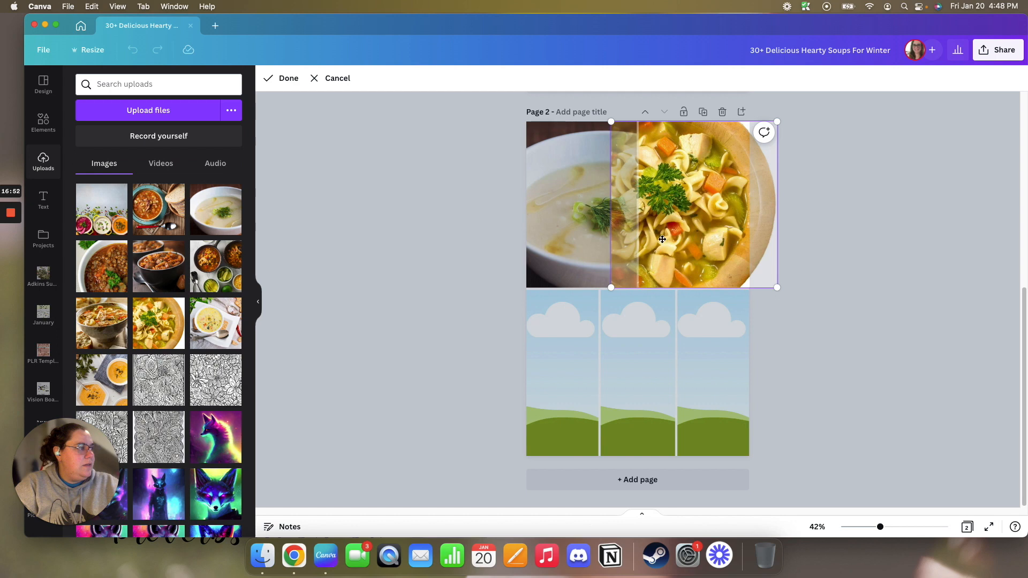
left_click_drag(648, 236, 614, 239)
left_click_drag(739, 233, 471, 140)
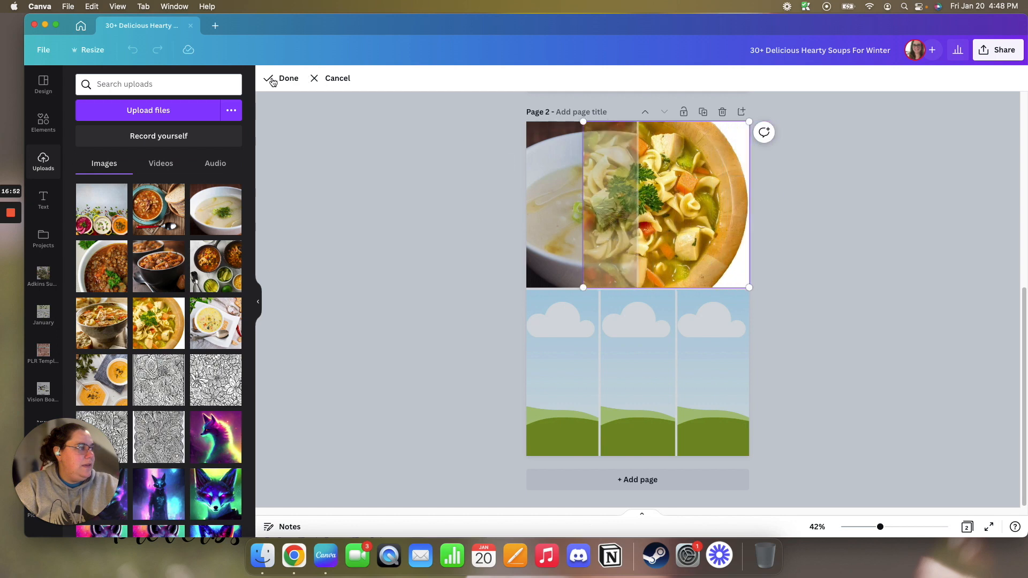
left_click(474, 219)
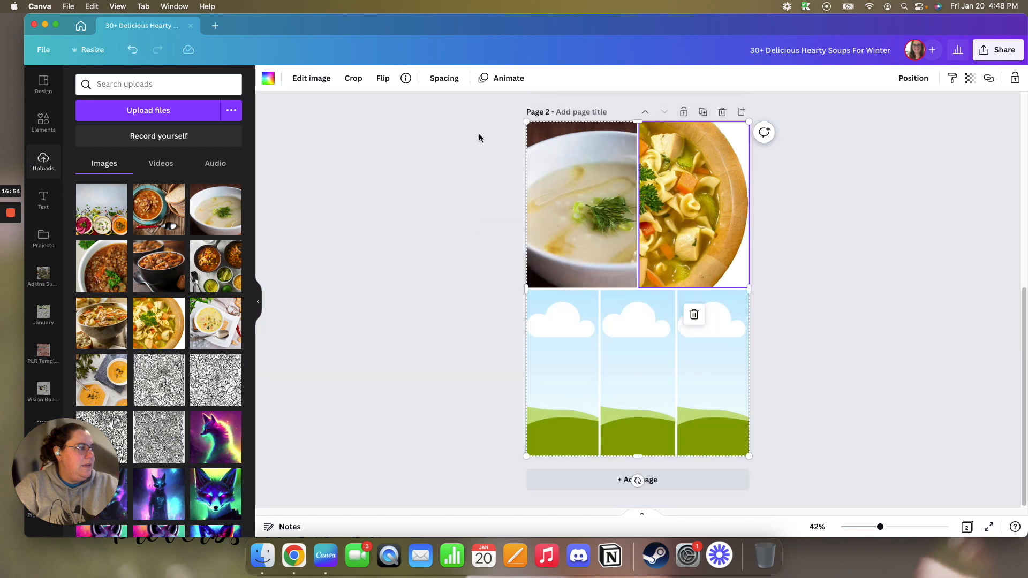
Try mirroring the noodle soup photo horizontally in the upper-right cell
left_click(382, 79)
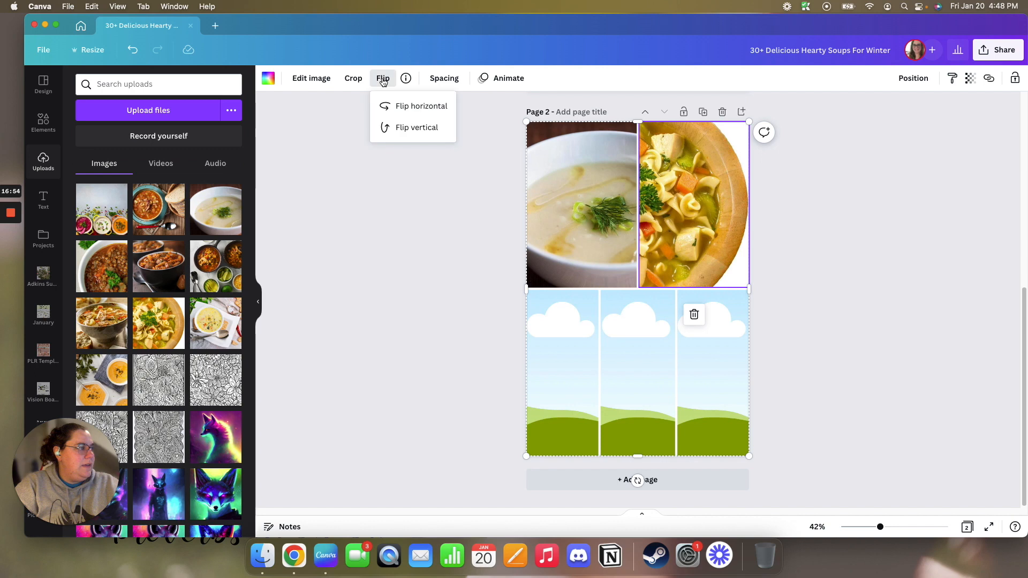
left_click(399, 106)
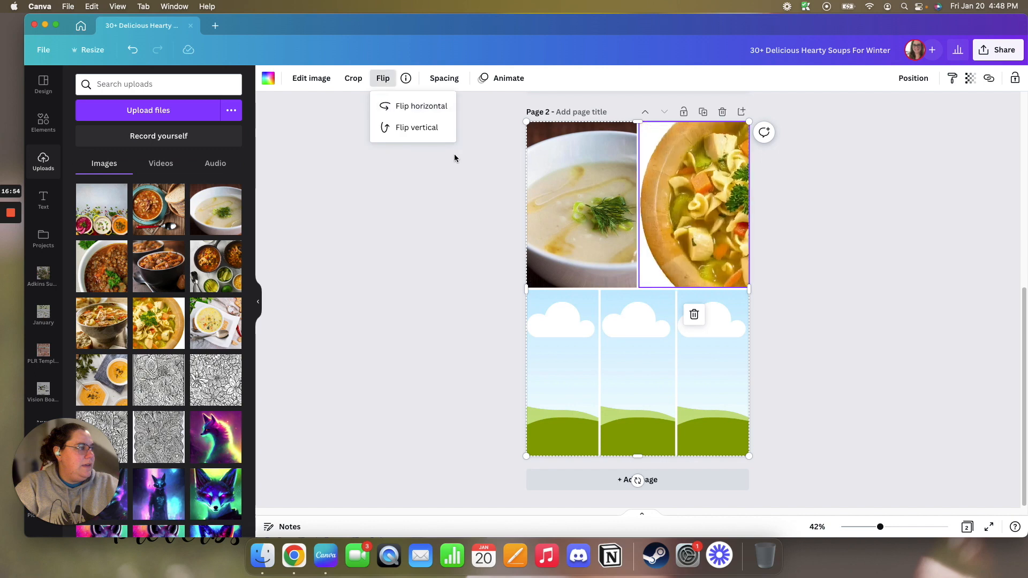
left_click(467, 216)
Reposition the creamy soup photo inside the upper-left cell so the left edge of the white bowl is in frame
double_click(599, 213)
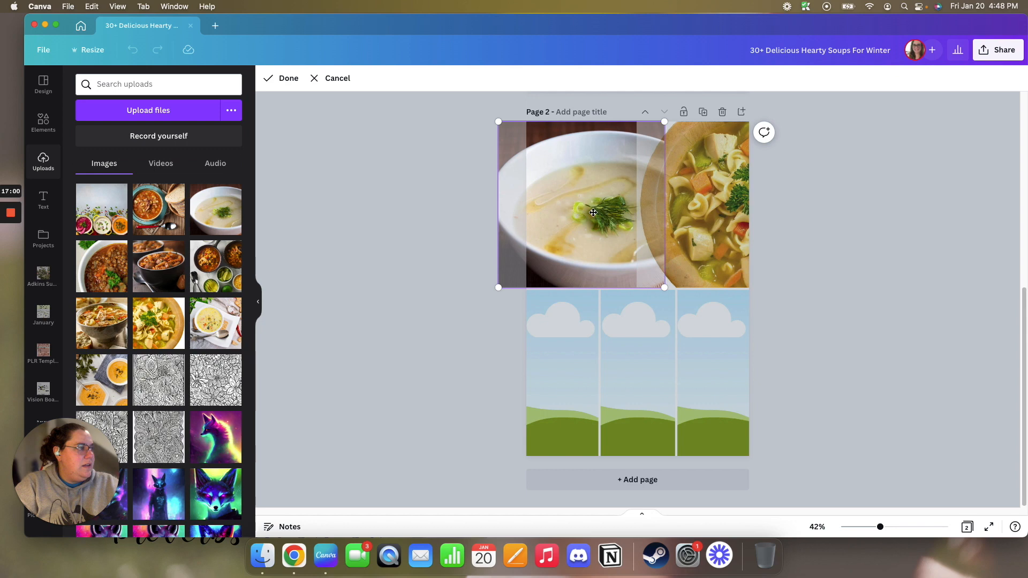
left_click_drag(593, 213, 623, 212)
left_click_drag(559, 206, 657, 213)
left_click_drag(493, 179, 472, 188)
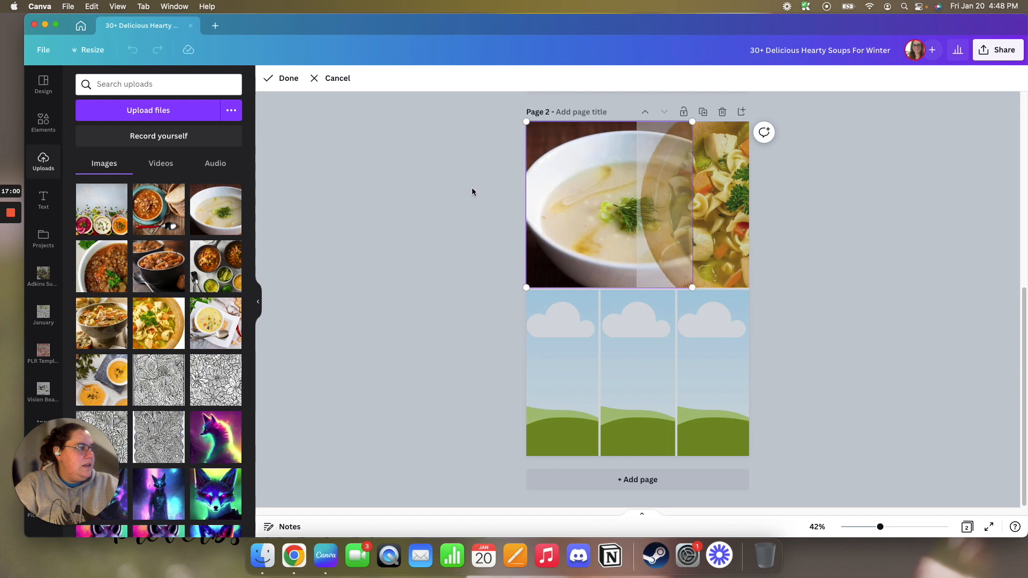
left_click(274, 79)
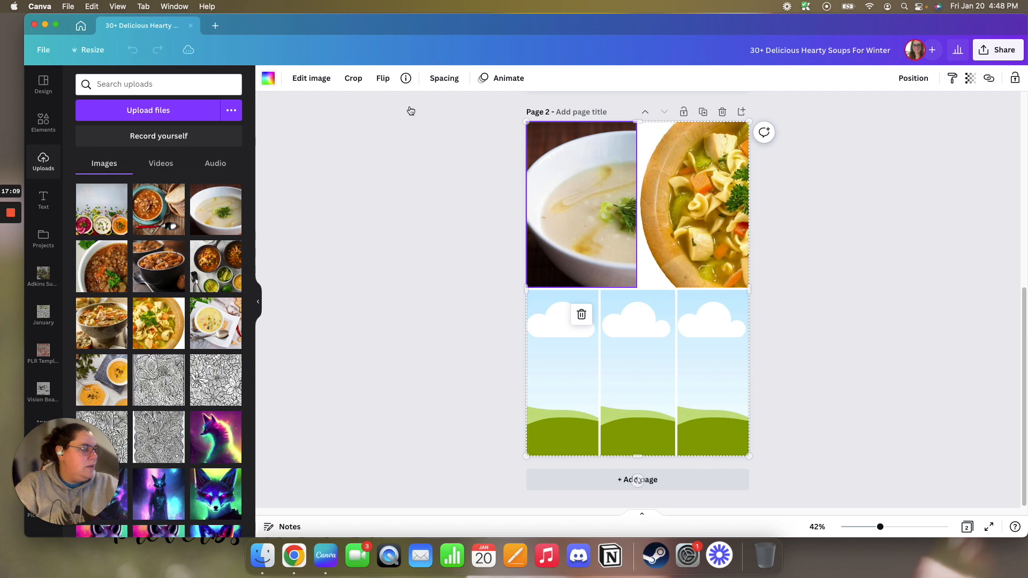
Try a horizontal flip on the creamy soup photo, then flip it back to its original orientation
left_click(383, 77)
left_click(395, 106)
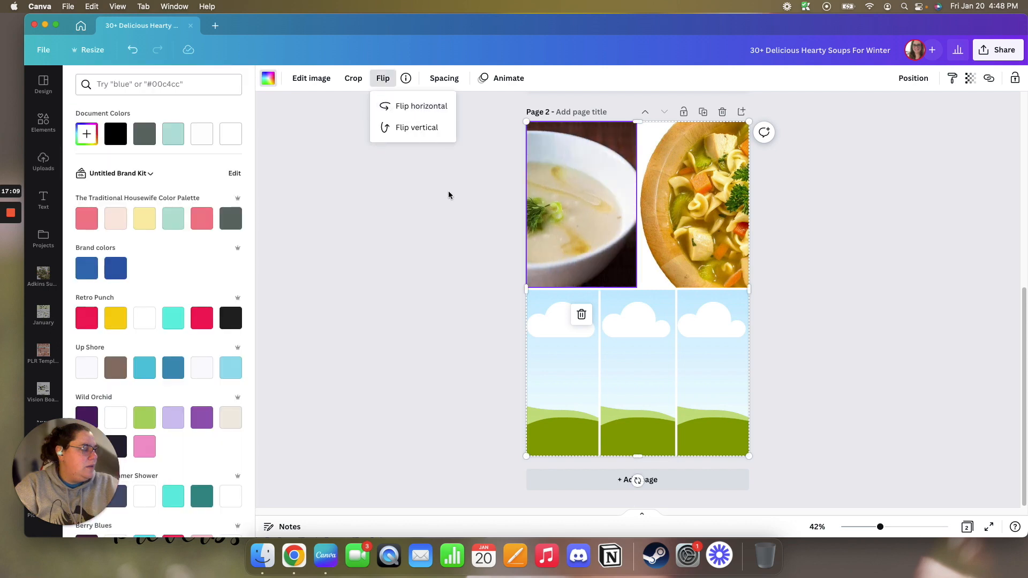
left_click(449, 195)
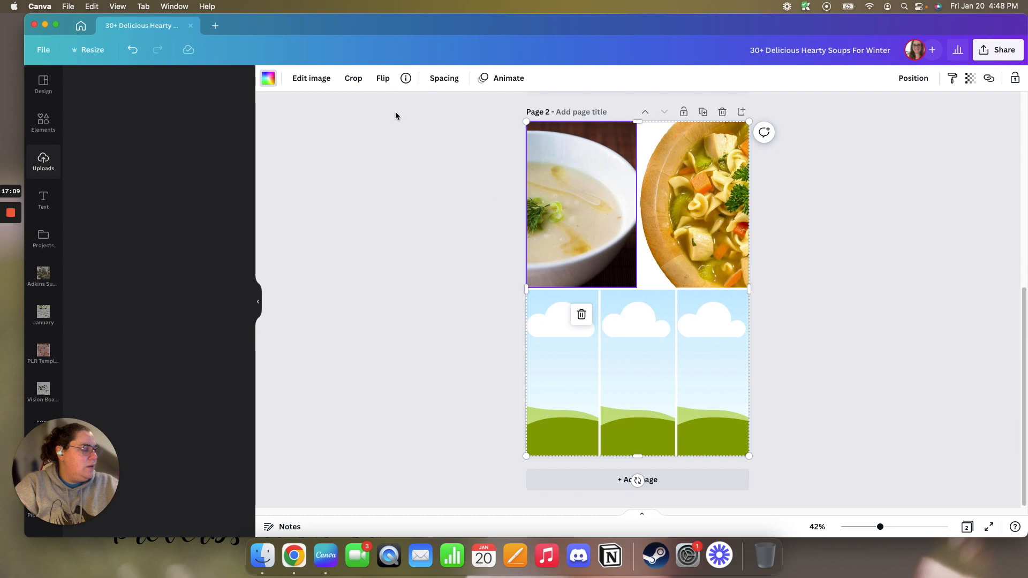
left_click(383, 80)
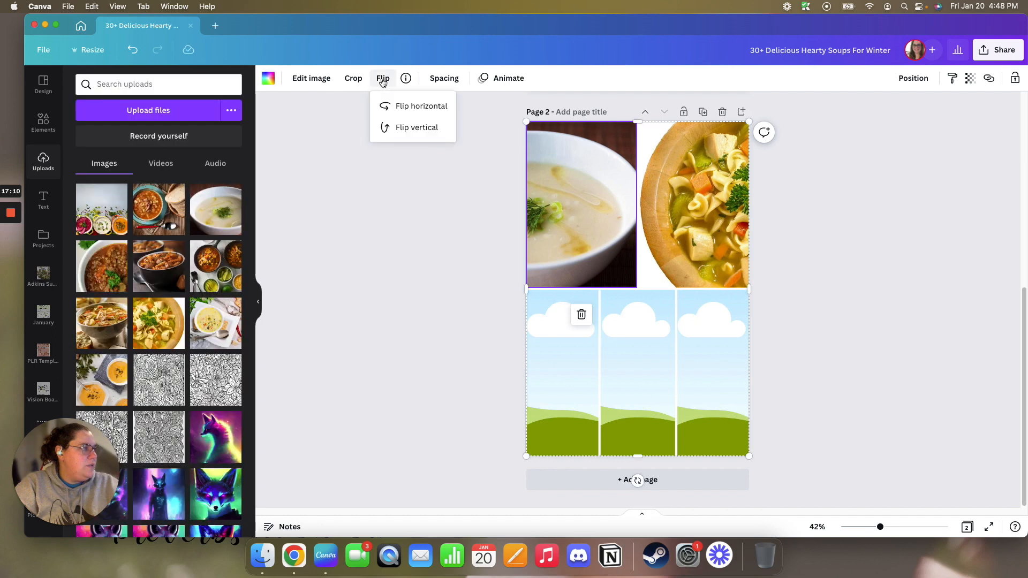
left_click(396, 105)
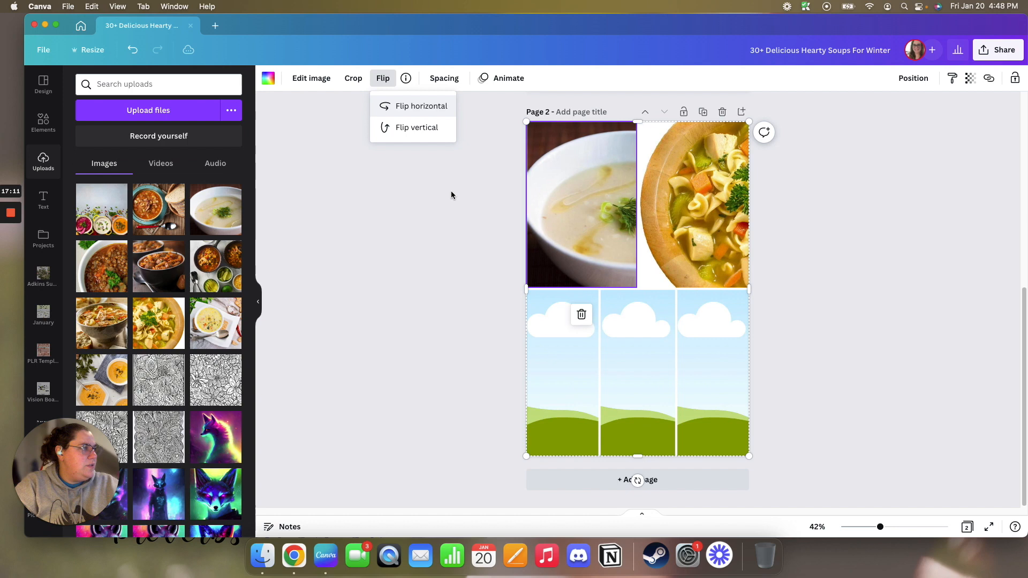
Flip the noodle soup photo horizontally back to its original orientation and deselect the grid
left_click(680, 199)
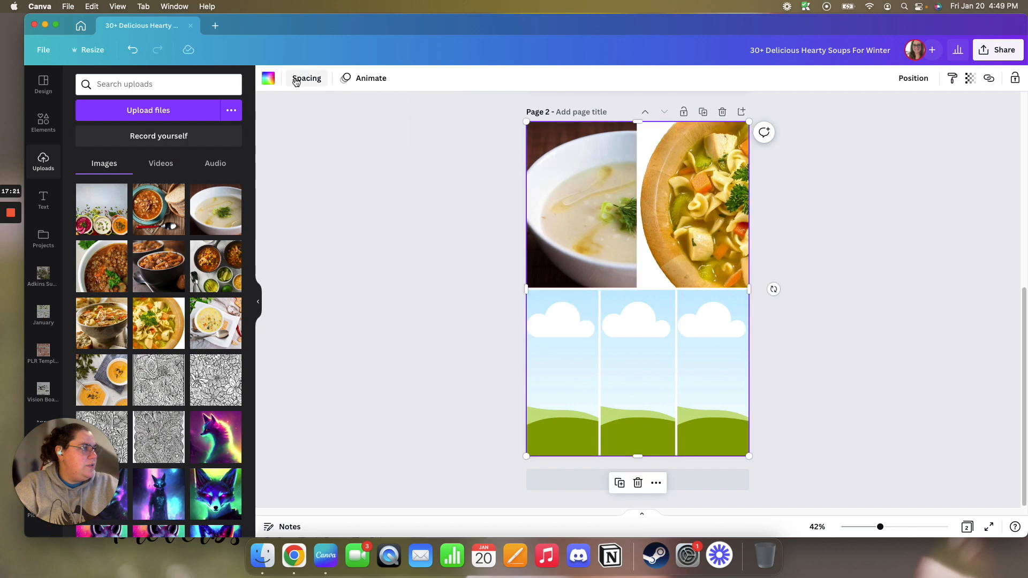
left_click(680, 185)
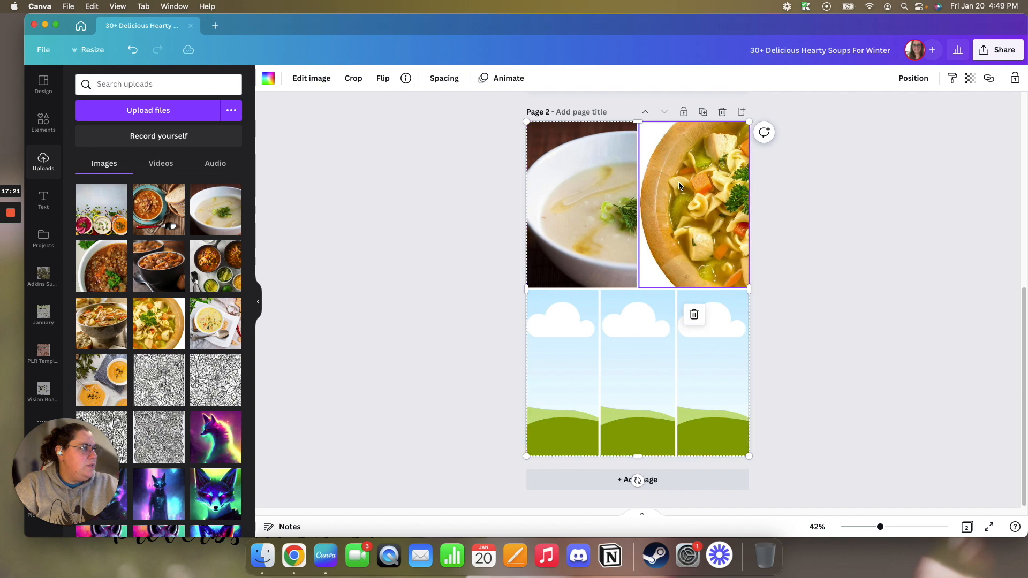
left_click(383, 78)
left_click(404, 106)
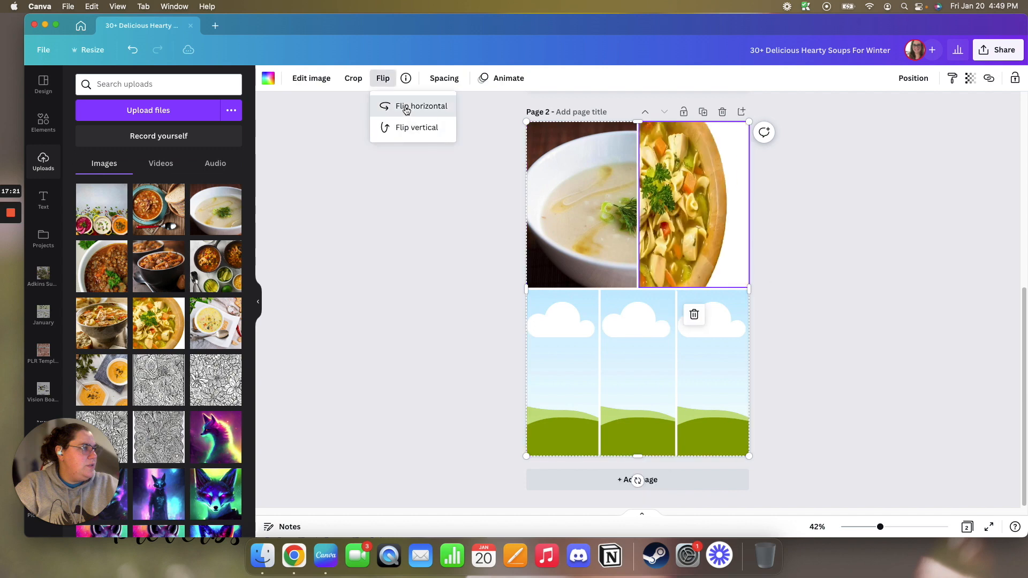
left_click(414, 192)
left_click(435, 179)
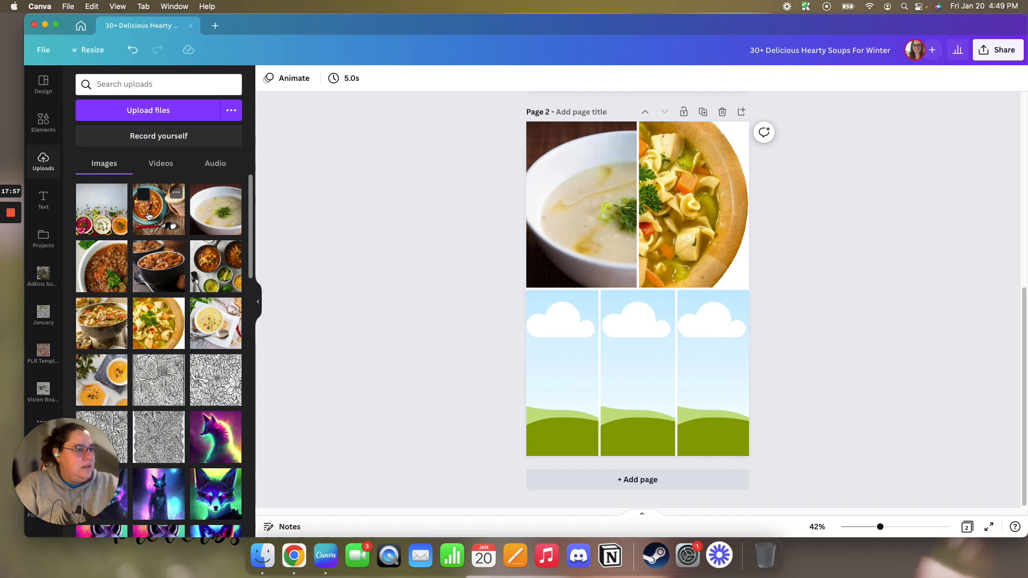
Fill the three lower cells, left to right, with the turquoise-bowl soup, the chunky chicken soup and the chili with avocado and limes photos
left_click_drag(158, 209, 555, 401)
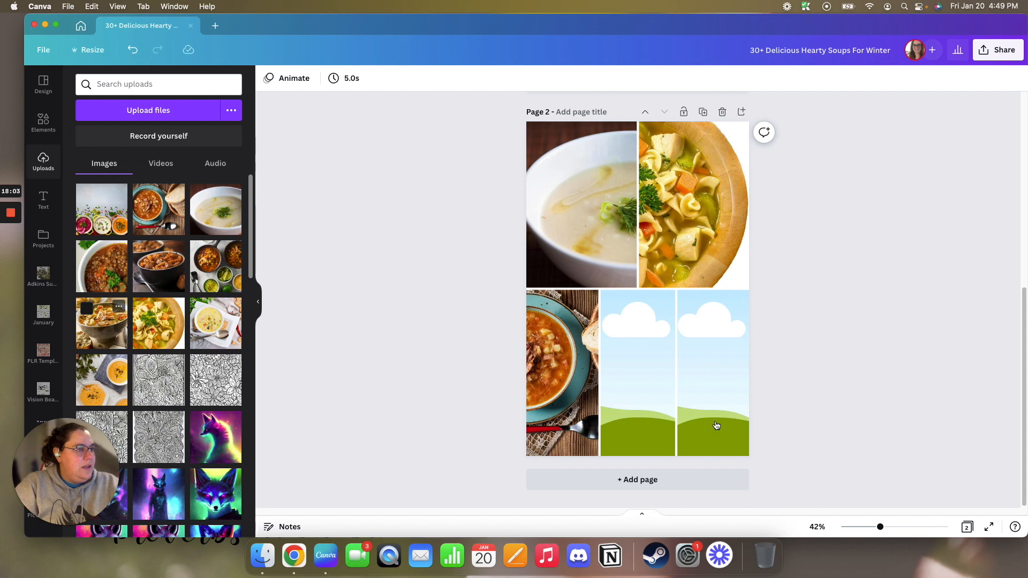
left_click_drag(634, 394, 634, 394)
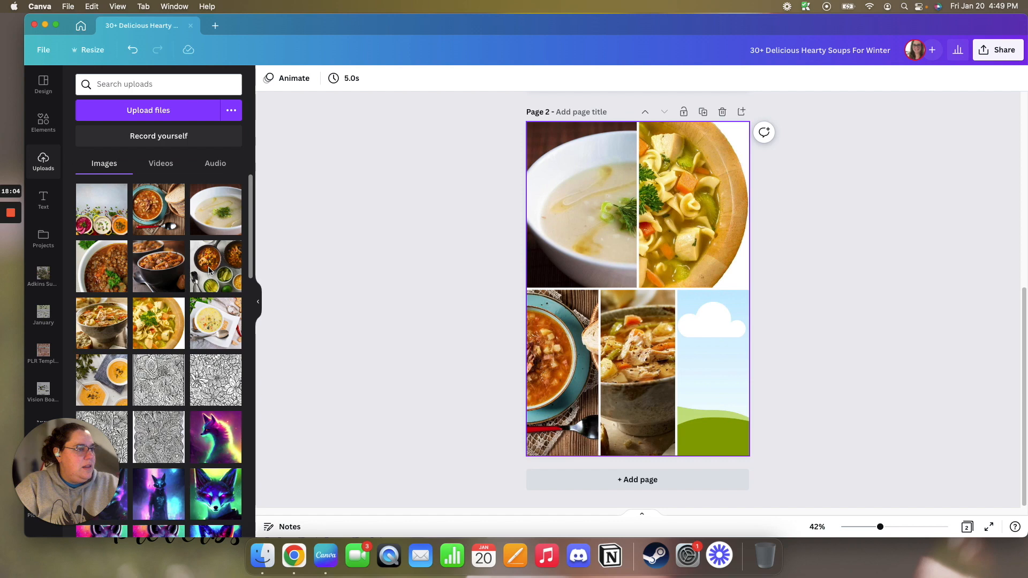
left_click_drag(699, 403, 699, 403)
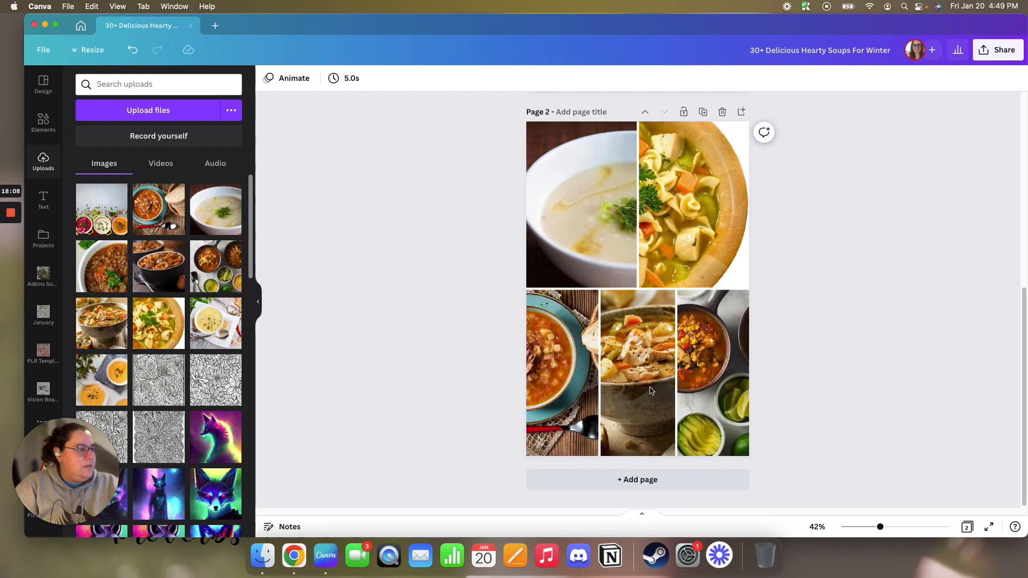
Reposition the chili photo and the turquoise-bowl photo inside their lower cells so each bowl is centered in its frame
double_click(712, 379)
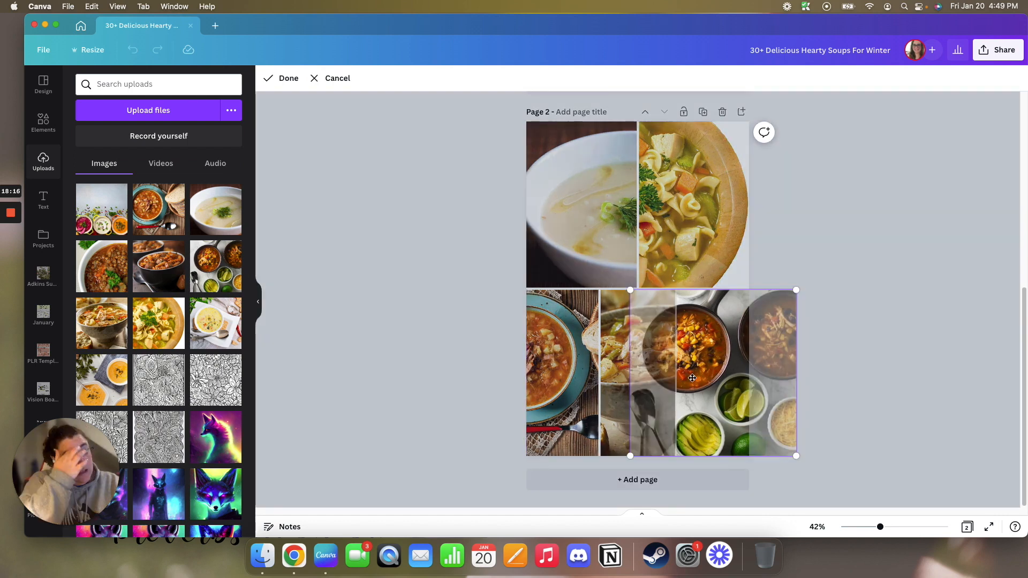
left_click_drag(720, 373, 744, 376)
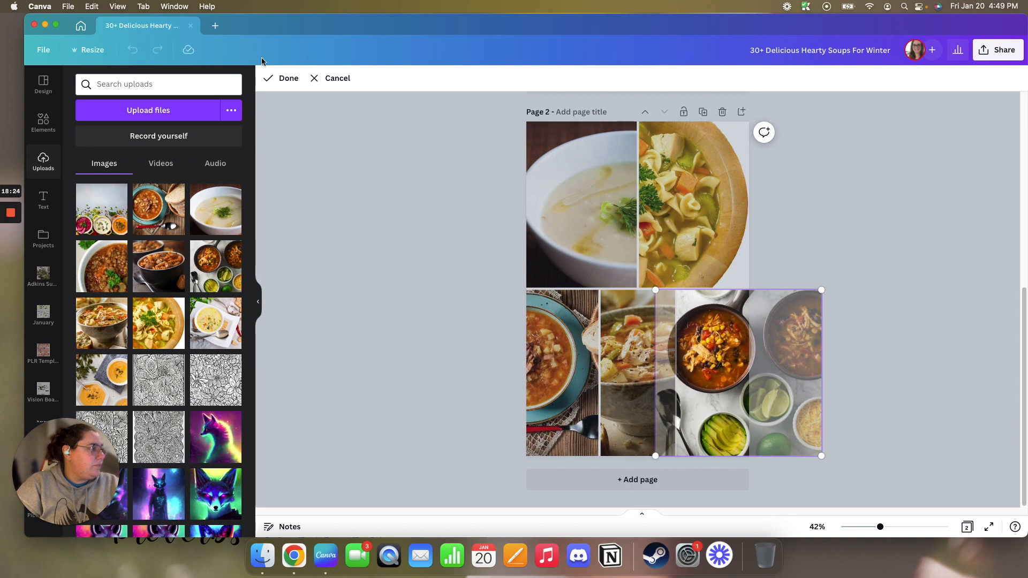
left_click(642, 426)
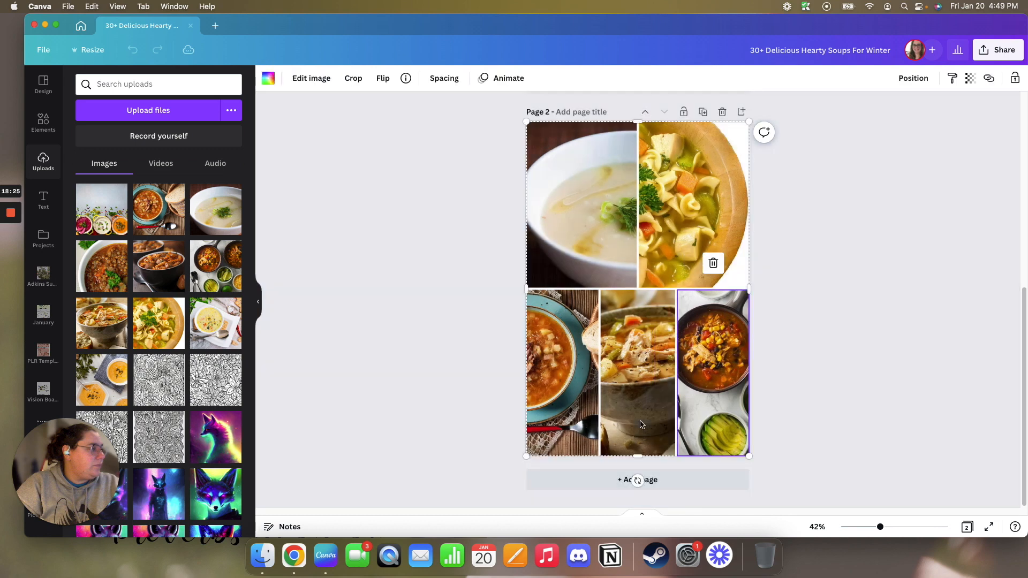
double_click(549, 375)
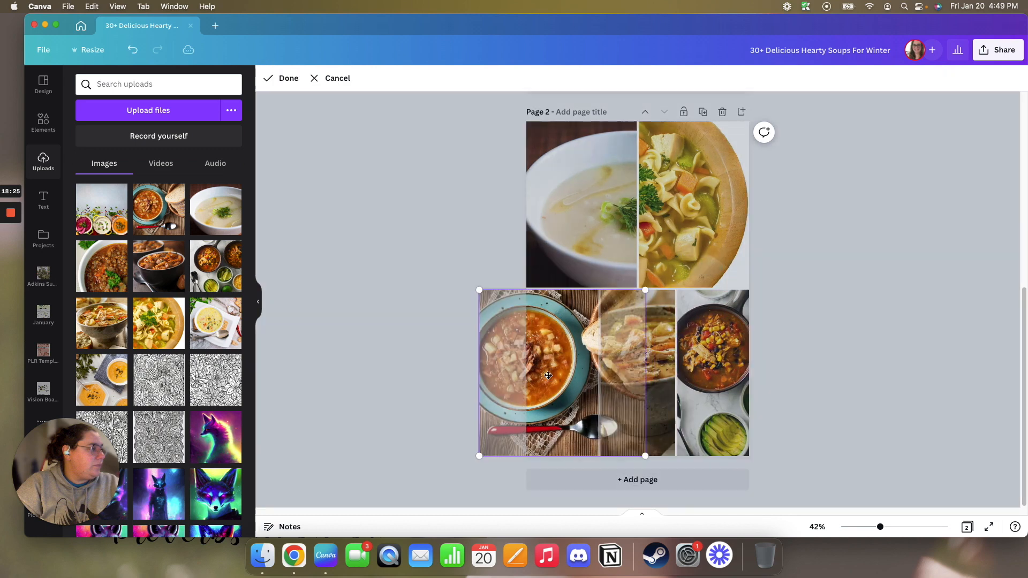
left_click_drag(562, 377, 599, 380)
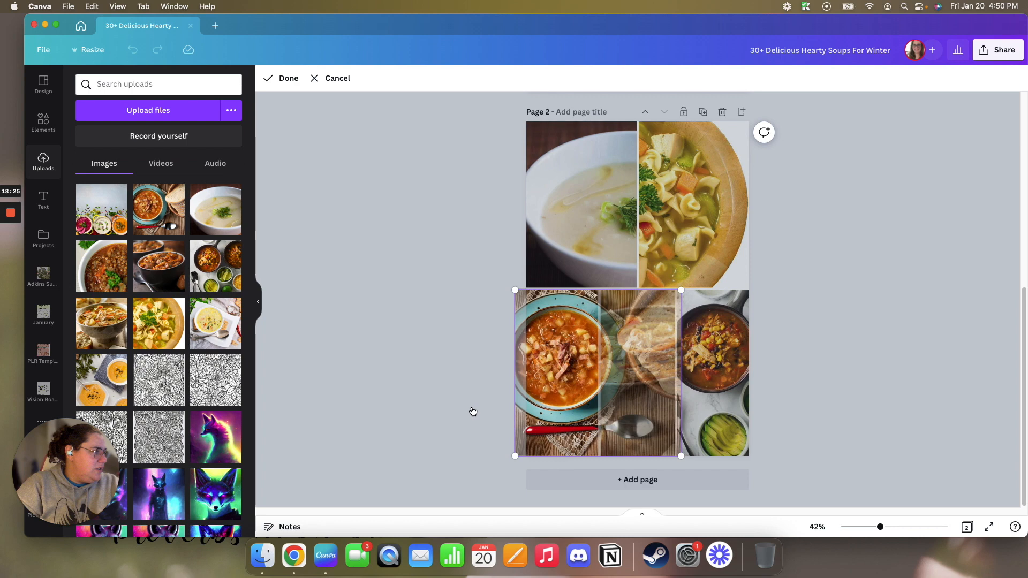
left_click(468, 388)
left_click(466, 387)
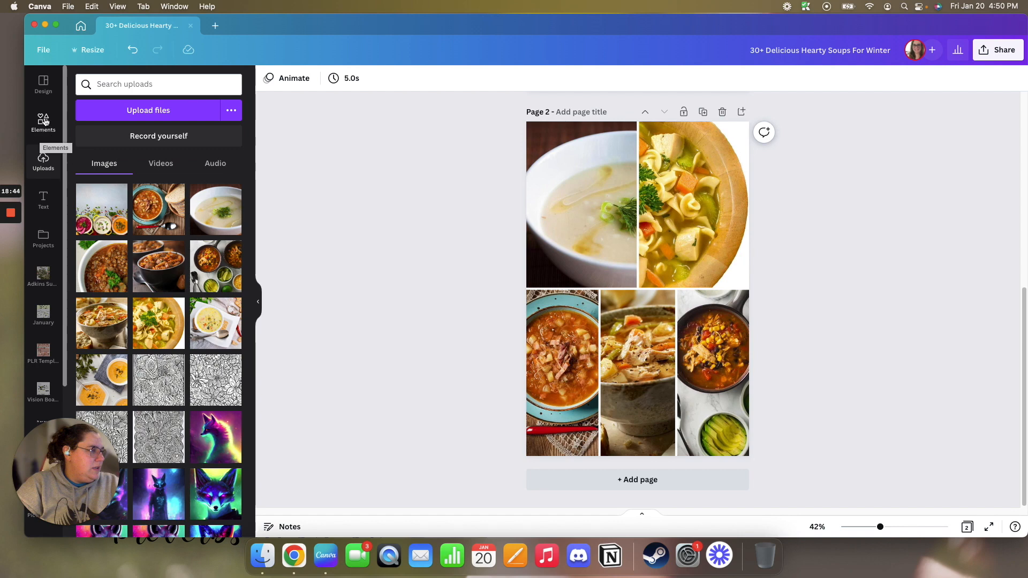
Add a yellow square over the middle of page 2's photo grid and widen it into a horizontal rectangle
left_click(43, 128)
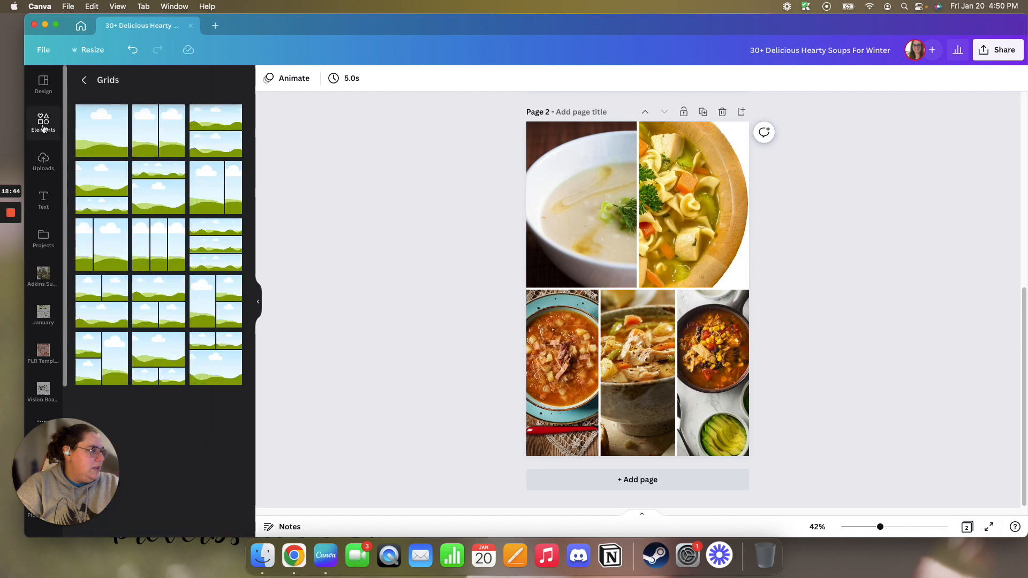
left_click(83, 80)
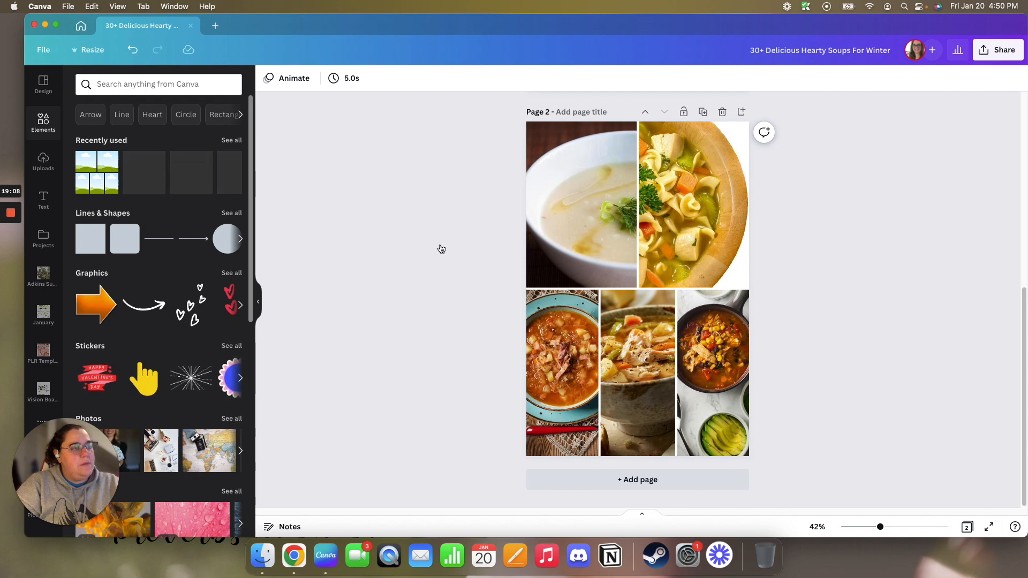
key("r")
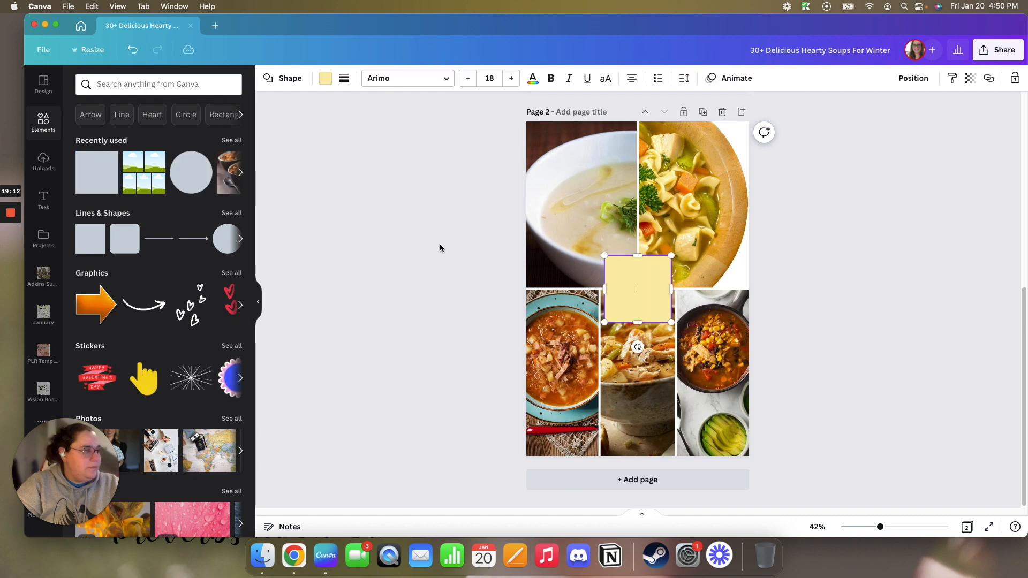
left_click_drag(605, 289, 427, 254)
left_click_drag(483, 284, 541, 256)
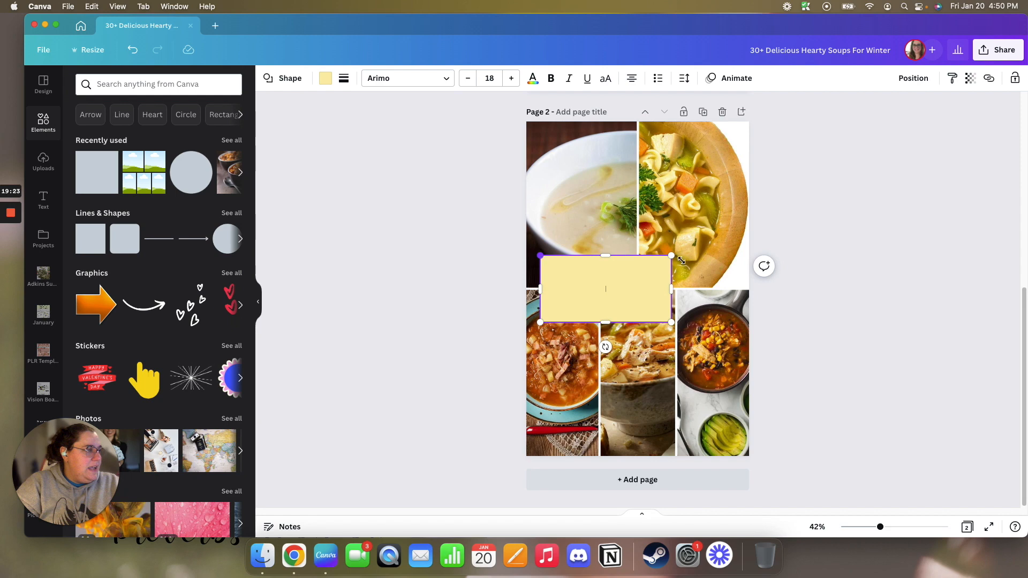
Give the yellow rectangle a solid border with a weight of 4 and deselect it
left_click(342, 80)
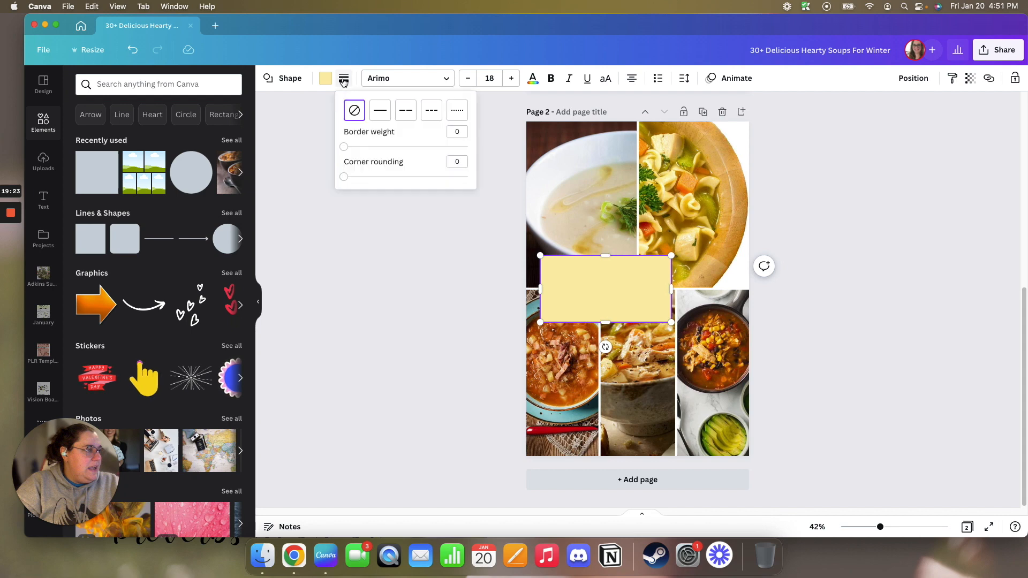
left_click(380, 112)
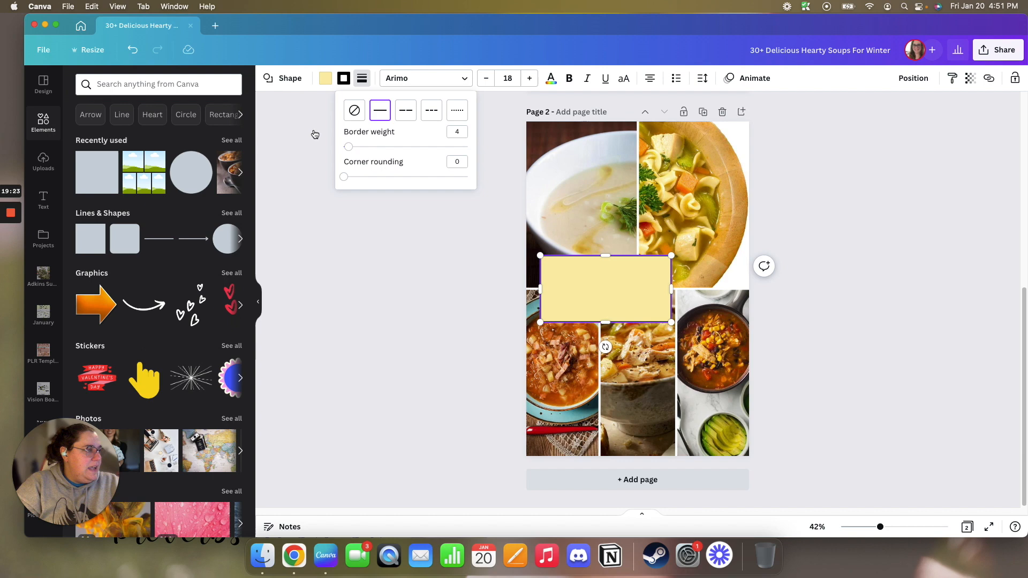
left_click(472, 258)
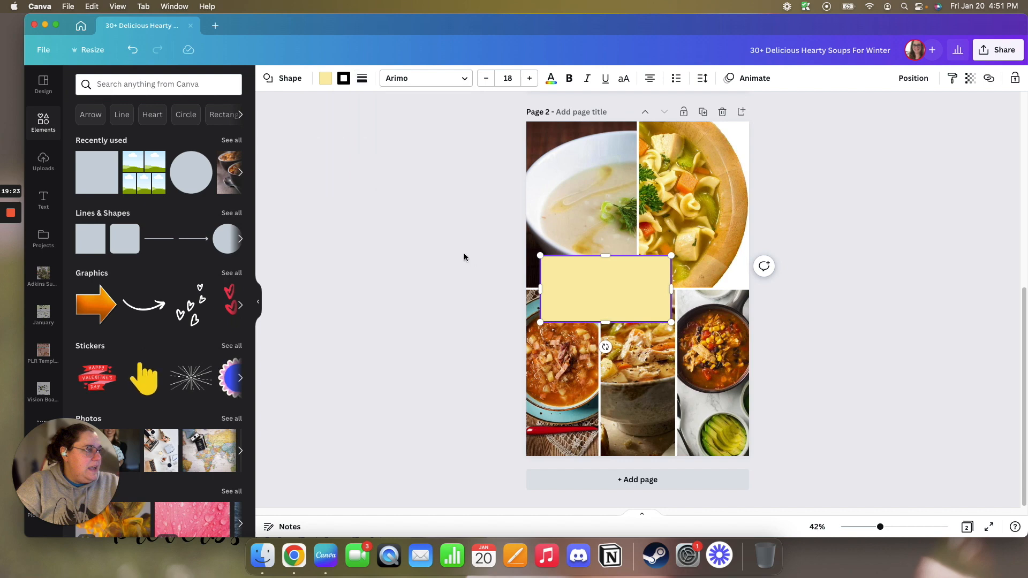
key("Escape")
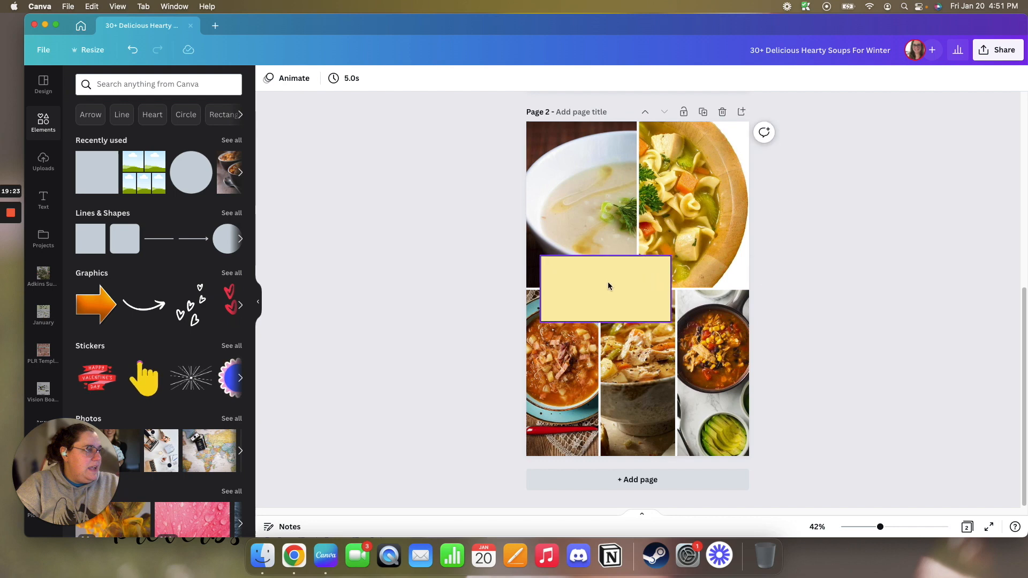
Stretch the yellow rectangle past both side edges of the page, to about 1,190 wide by 300 high
left_click(538, 287)
left_click_drag(540, 289, 513, 289)
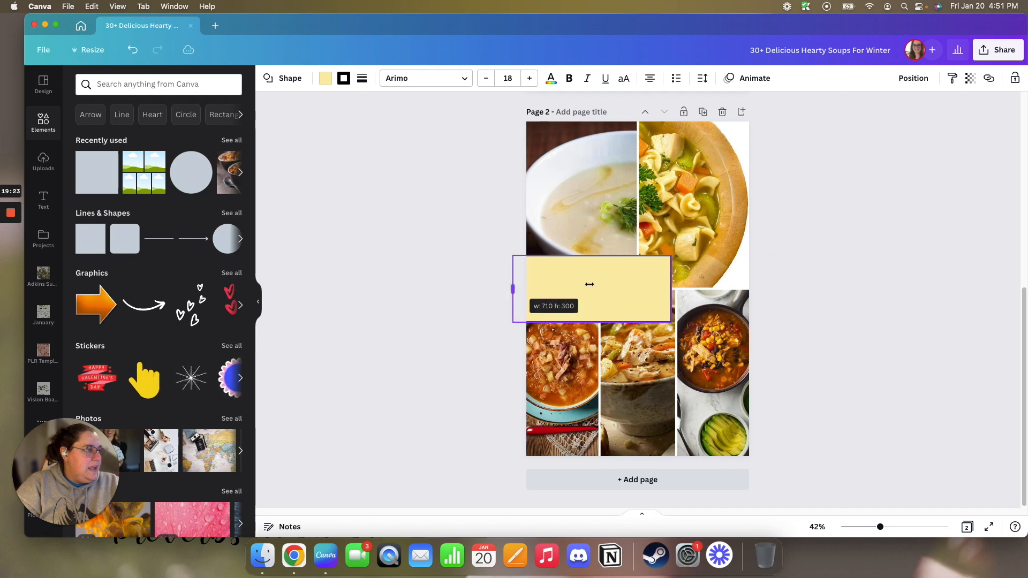
left_click(830, 308)
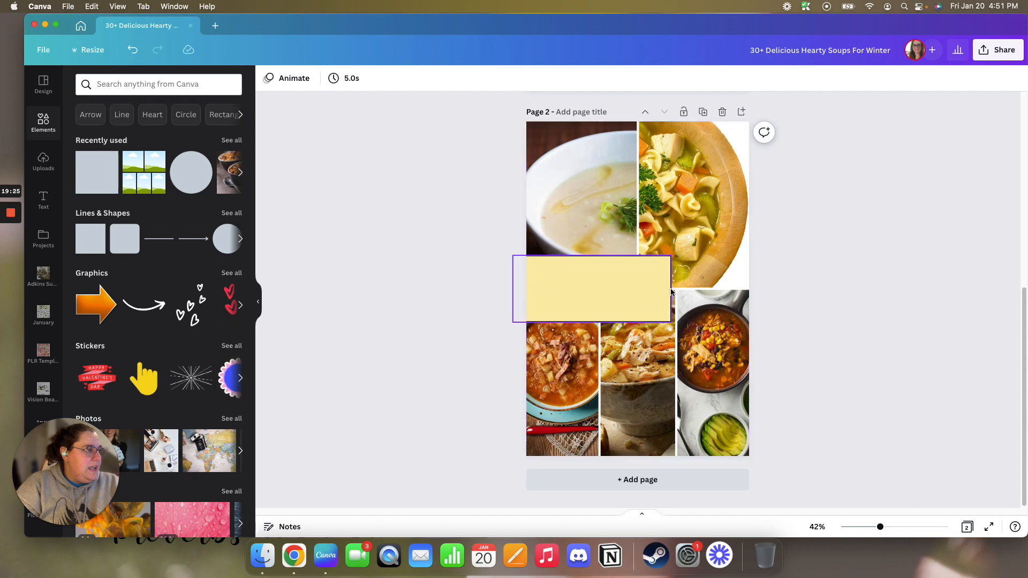
left_click(630, 300)
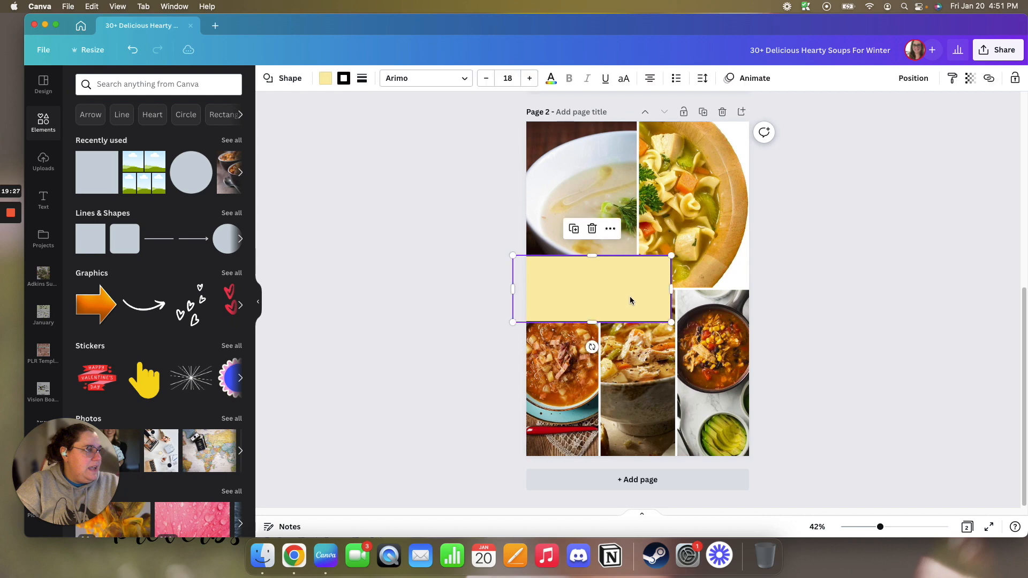
left_click_drag(757, 280, 774, 283)
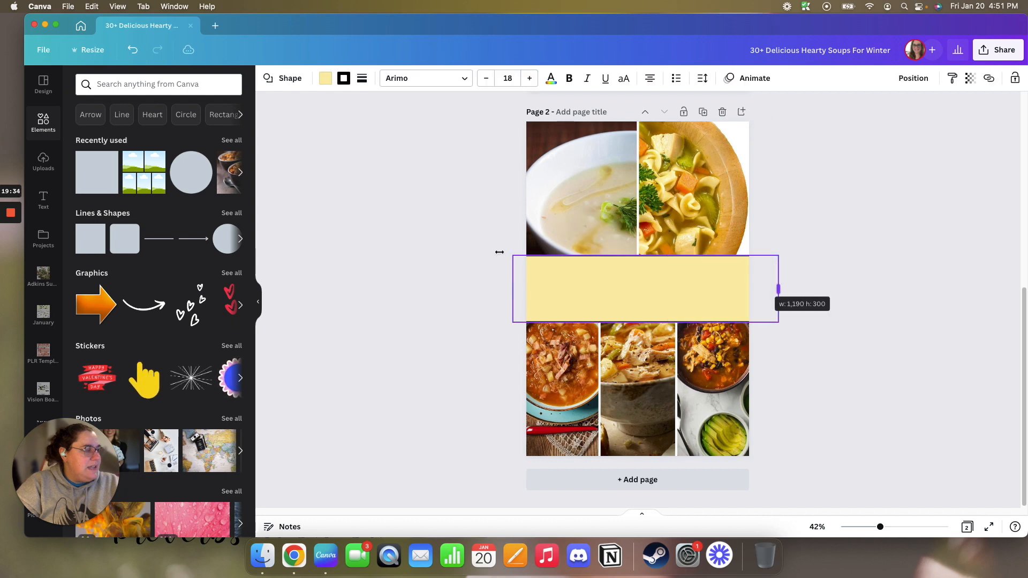
left_click(467, 248)
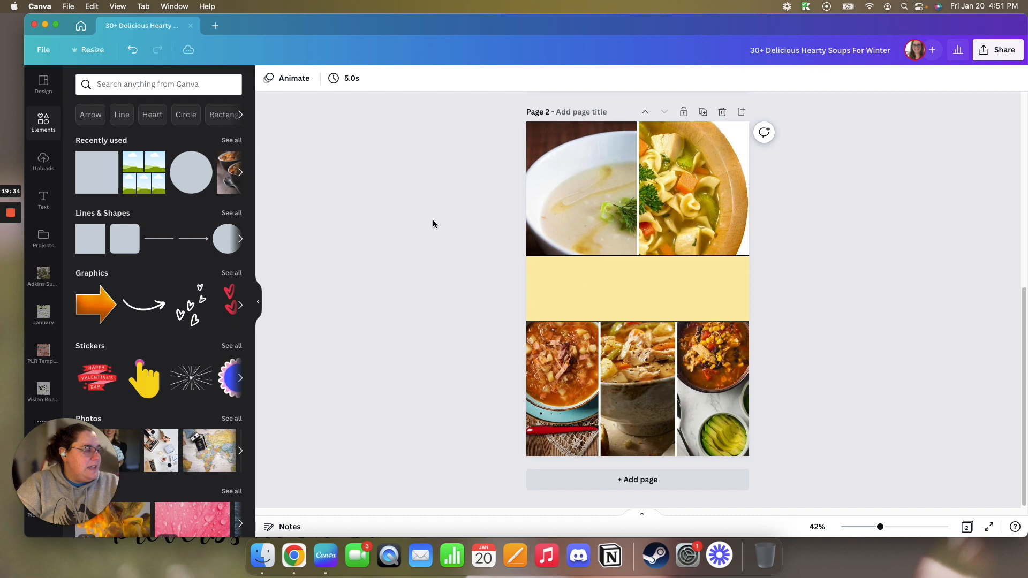
Reposition the yellow band so it spans the full page width over the seam between the upper and lower photos
key("super+z")
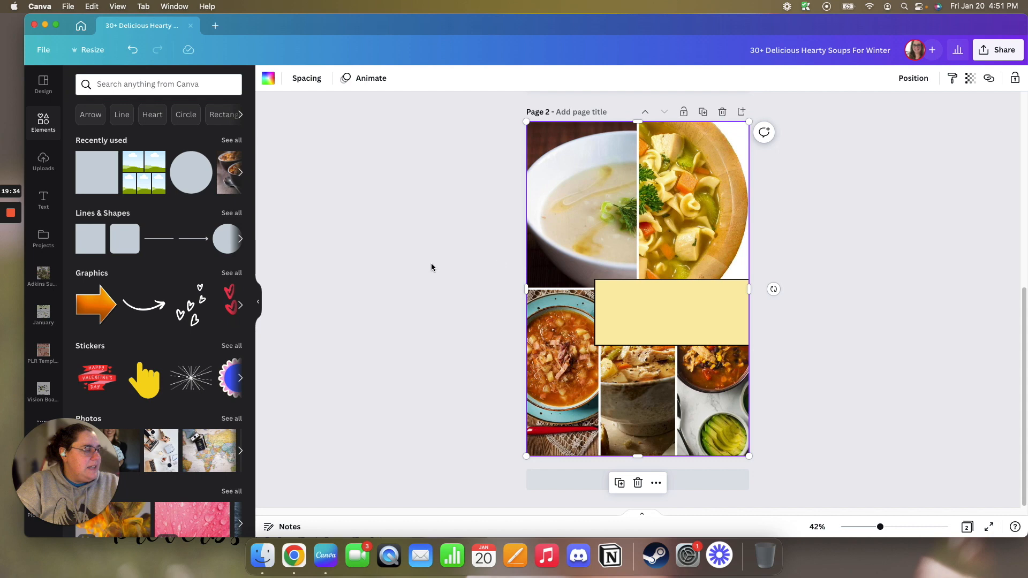
left_click(431, 267)
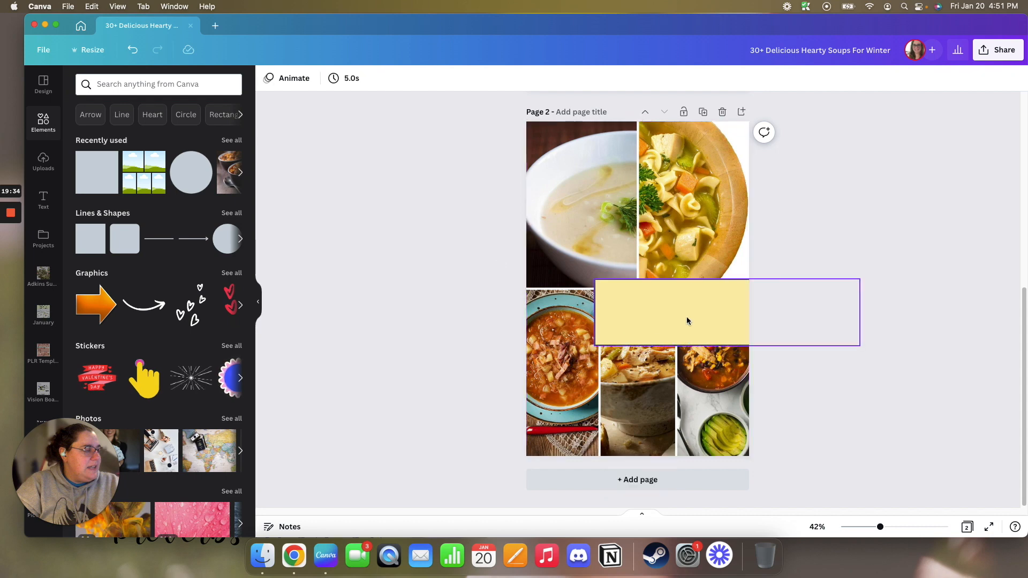
left_click(601, 294)
mouse_move(667, 308)
left_mouse_down()
mouse_move(568, 274)
mouse_move(649, 312)
left_mouse_up()
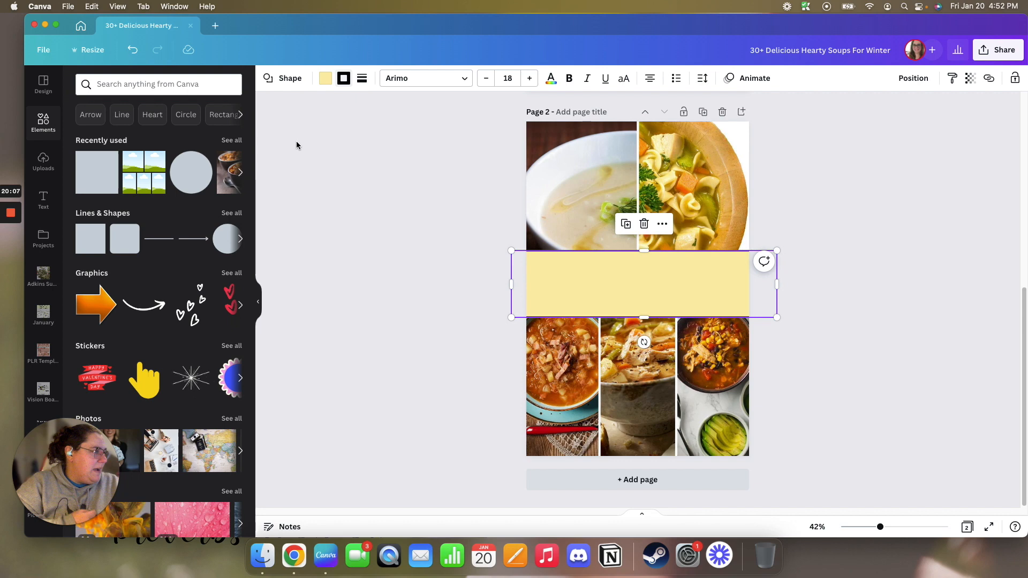
Change the yellow band's border color to white from the document colors
left_click(345, 83)
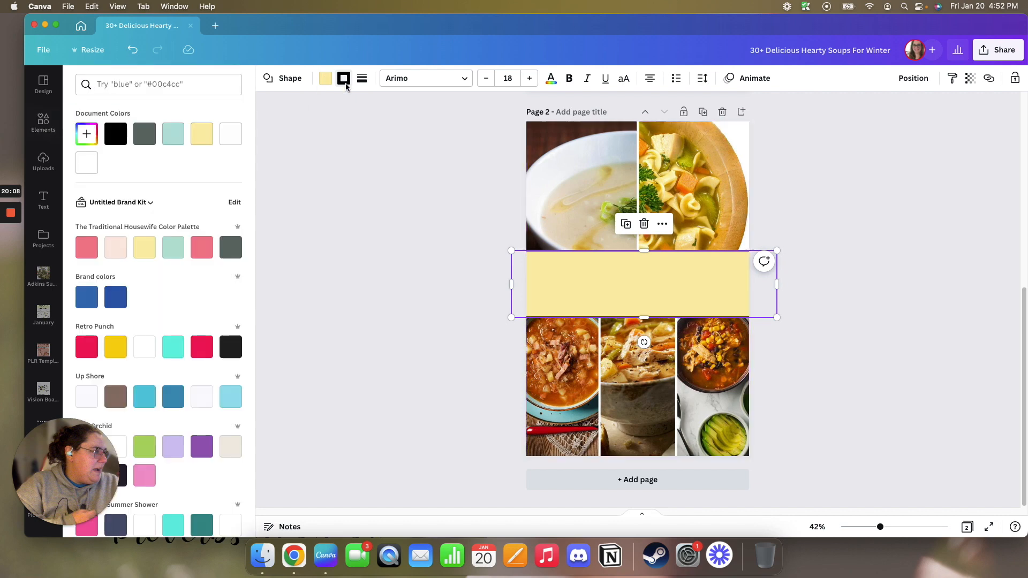
left_click(229, 136)
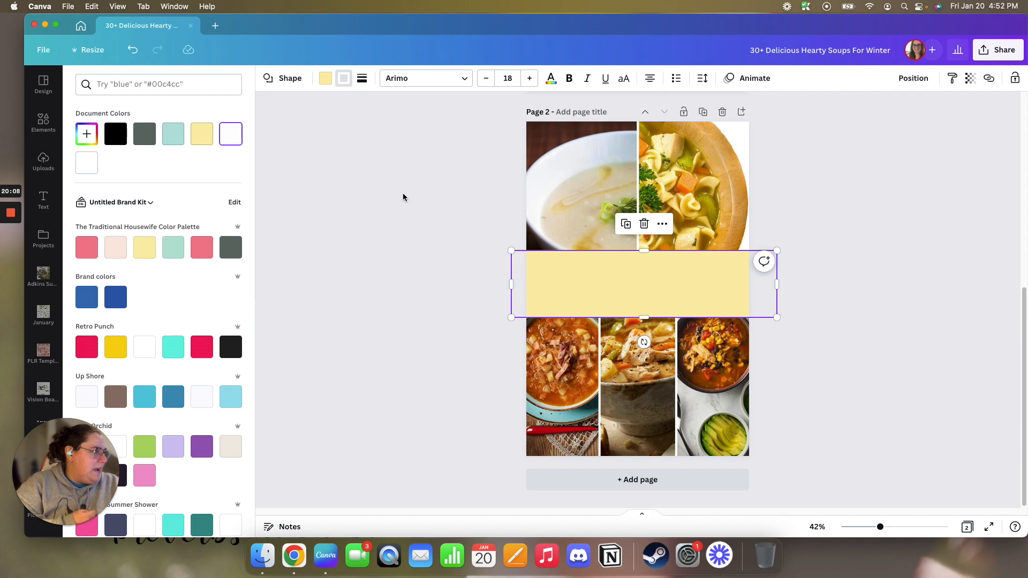
left_click(421, 225)
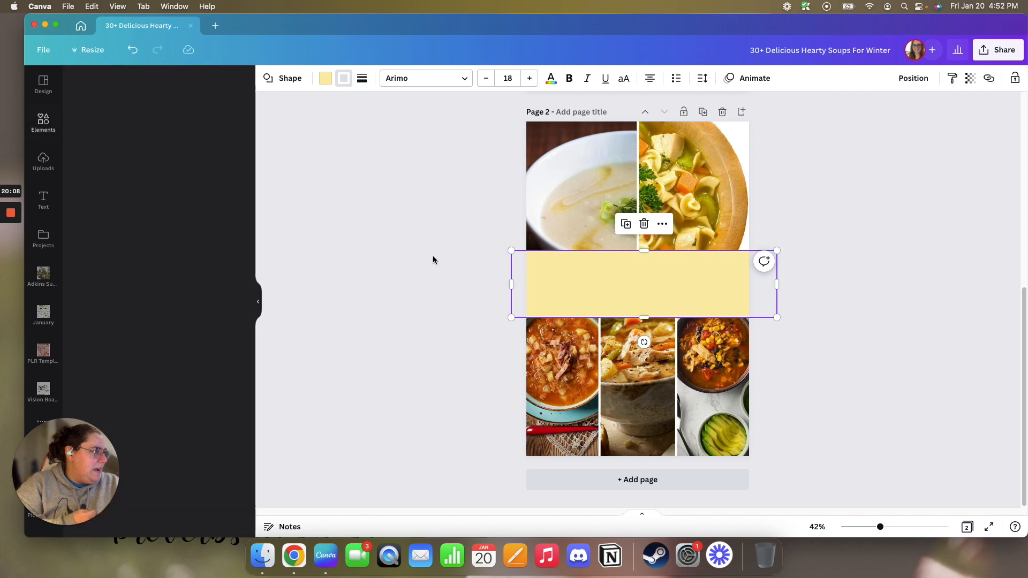
left_click(478, 191)
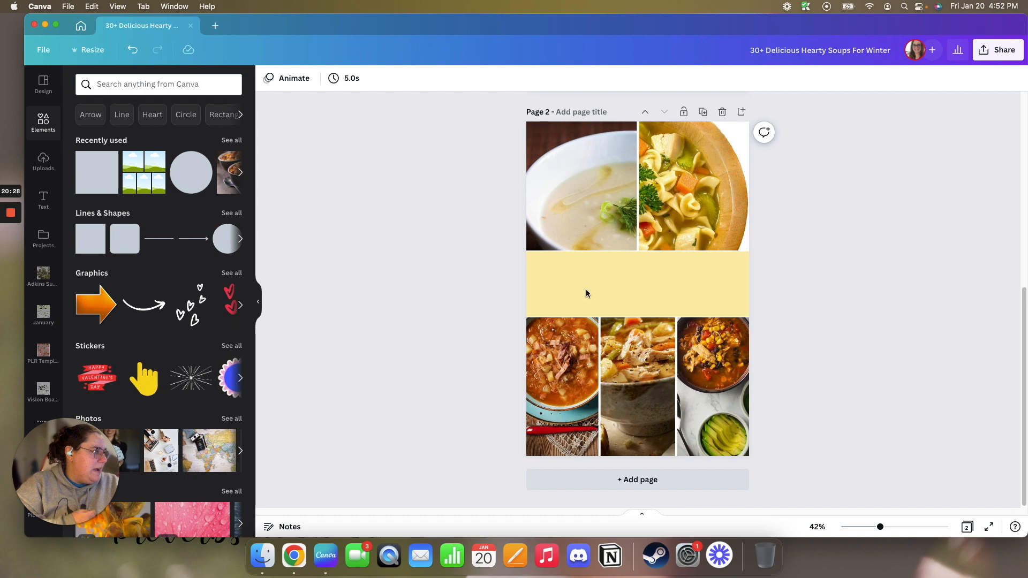
Increase the border weight of the yellow band so its white outline is thicker, then deselect it
left_click(562, 279)
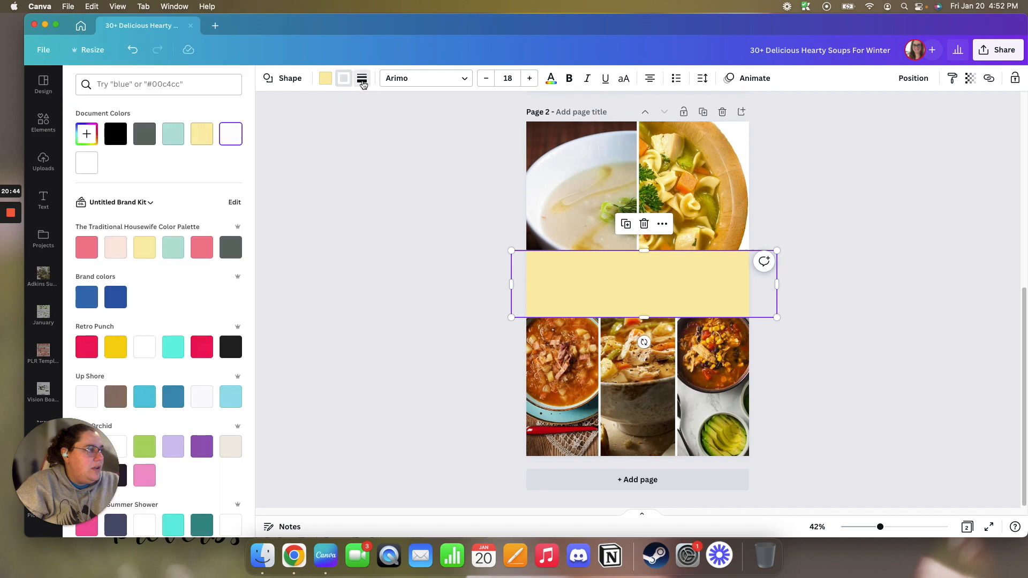
left_click(362, 85)
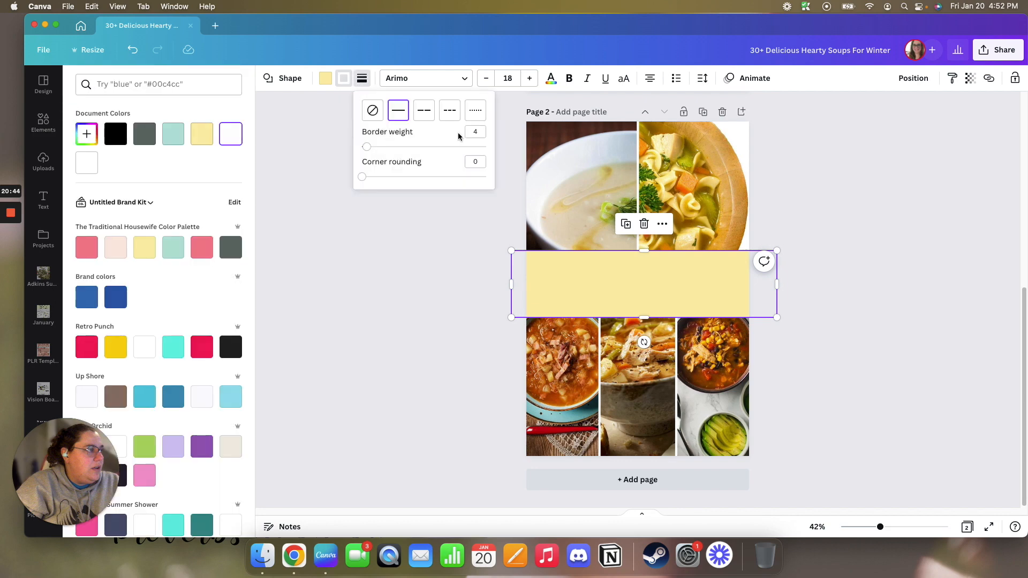
left_click(475, 131)
left_click(427, 217)
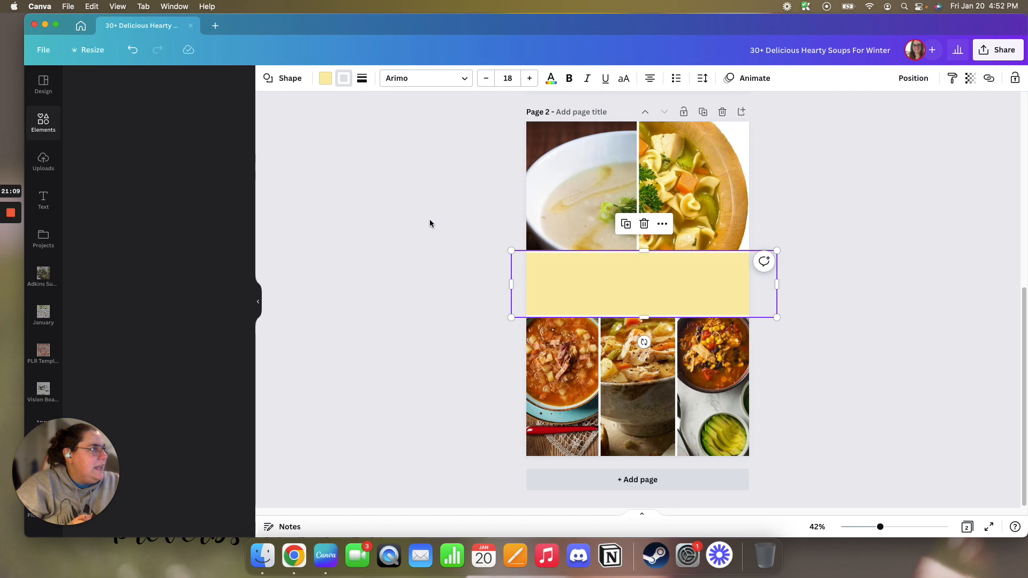
left_click(638, 152)
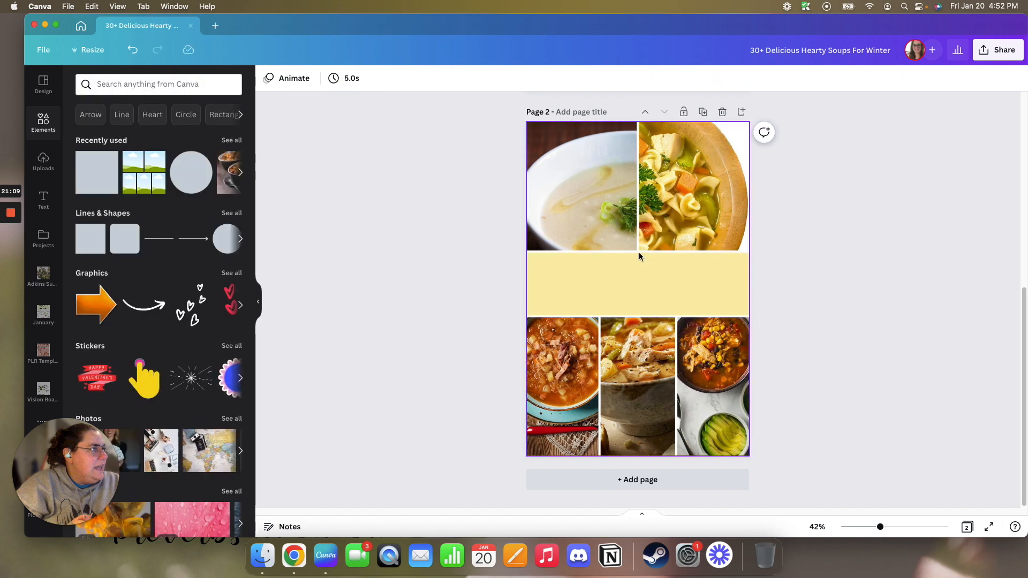
left_click(388, 231)
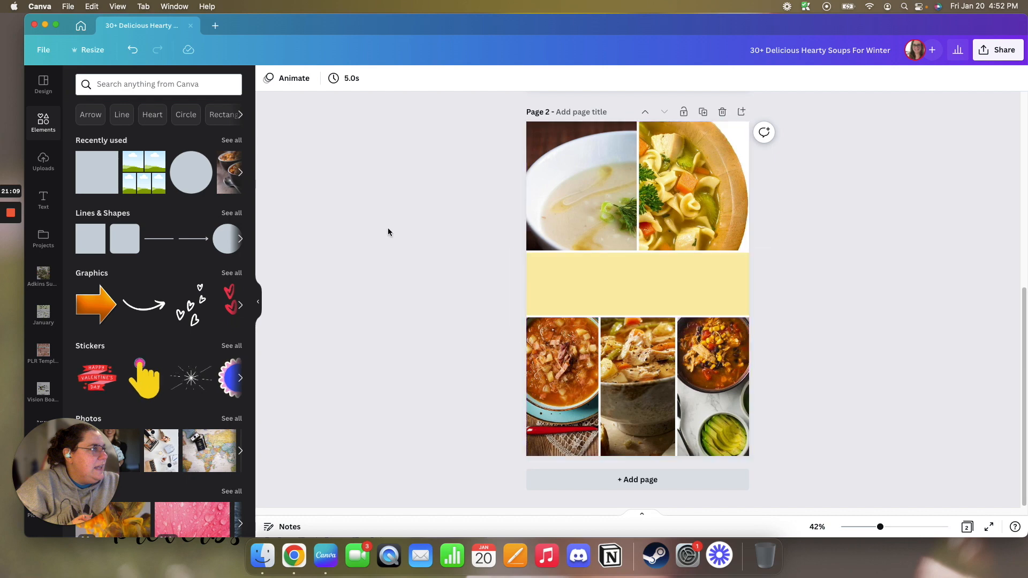
Fill the band with the dark gray-green from The Traditional Housewife Color Palette
left_click(572, 280)
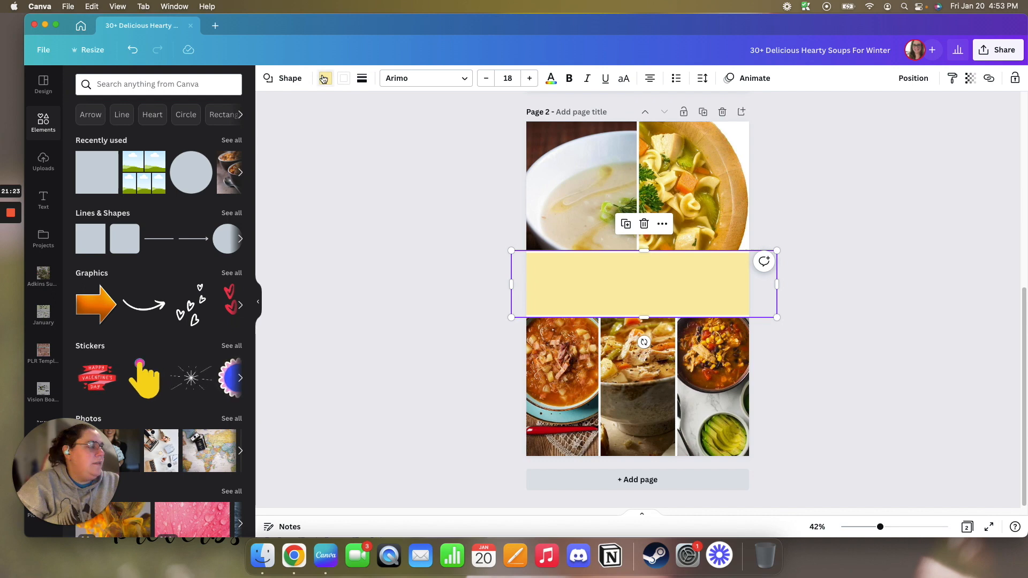
left_click(323, 79)
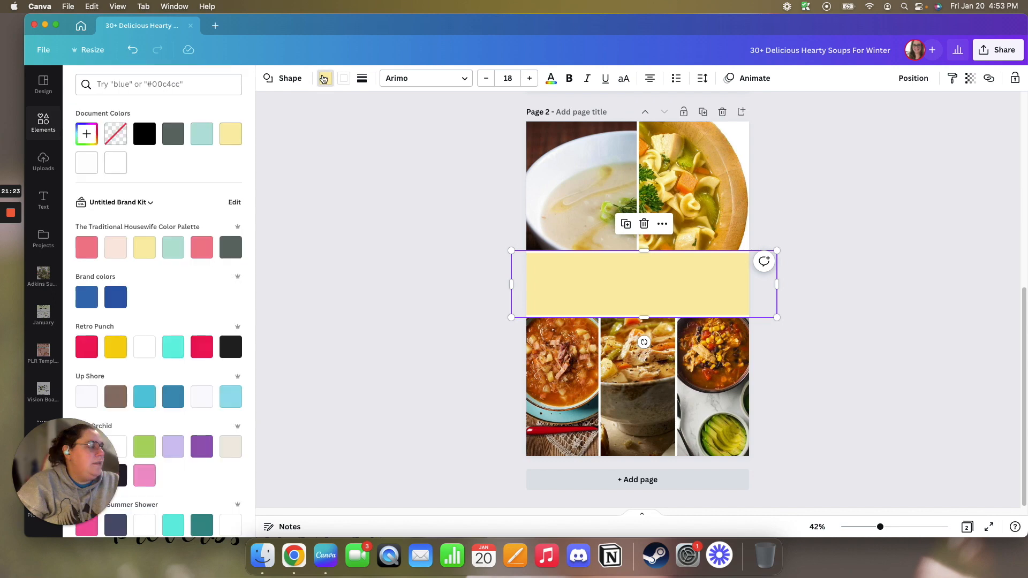
left_click(232, 250)
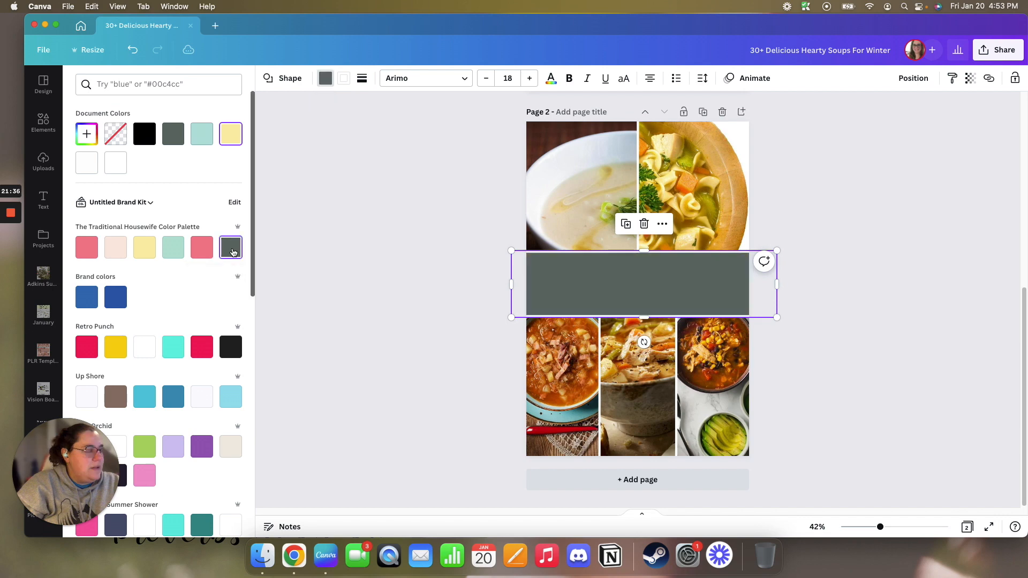
left_click(391, 217)
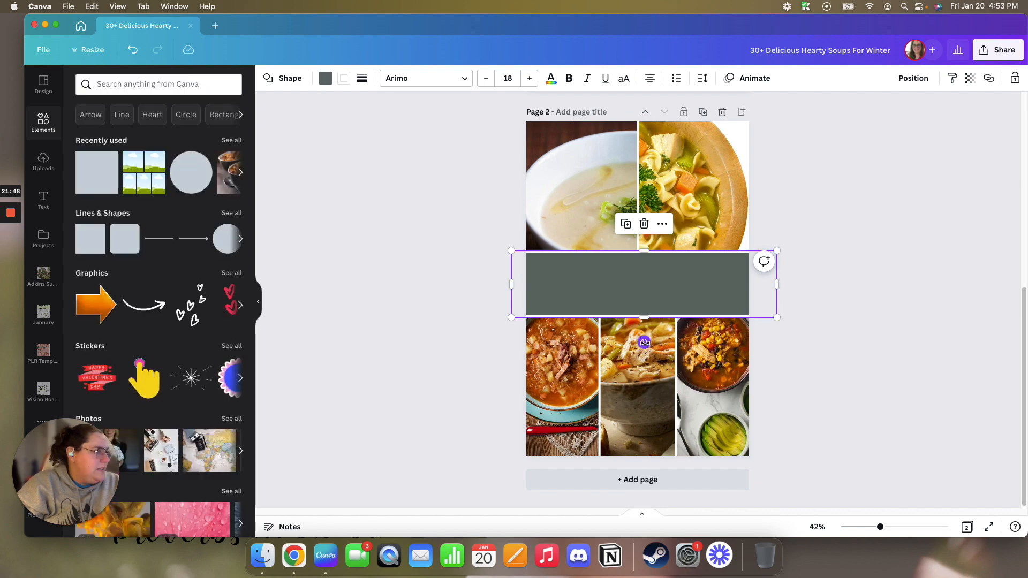
Tilt the gray-green band to -9° and extend its upper edge to a height of about 399
left_click_drag(656, 338, 653, 338)
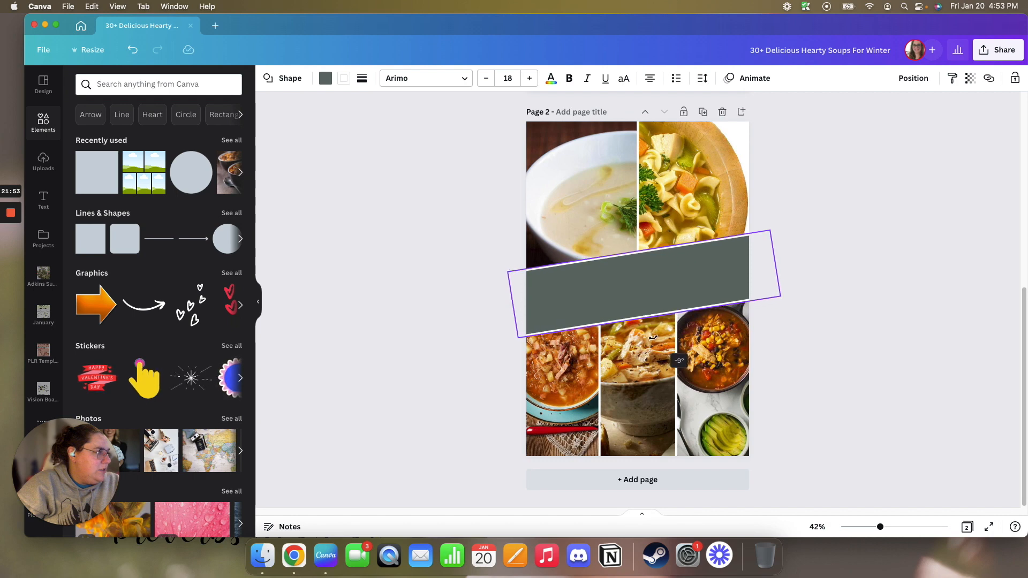
left_click(421, 297)
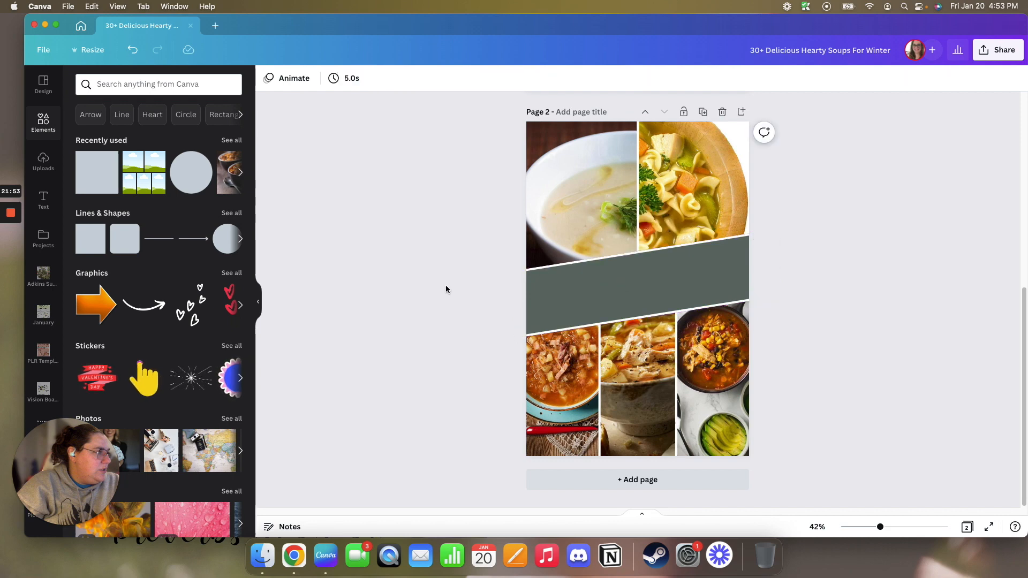
left_click(635, 275)
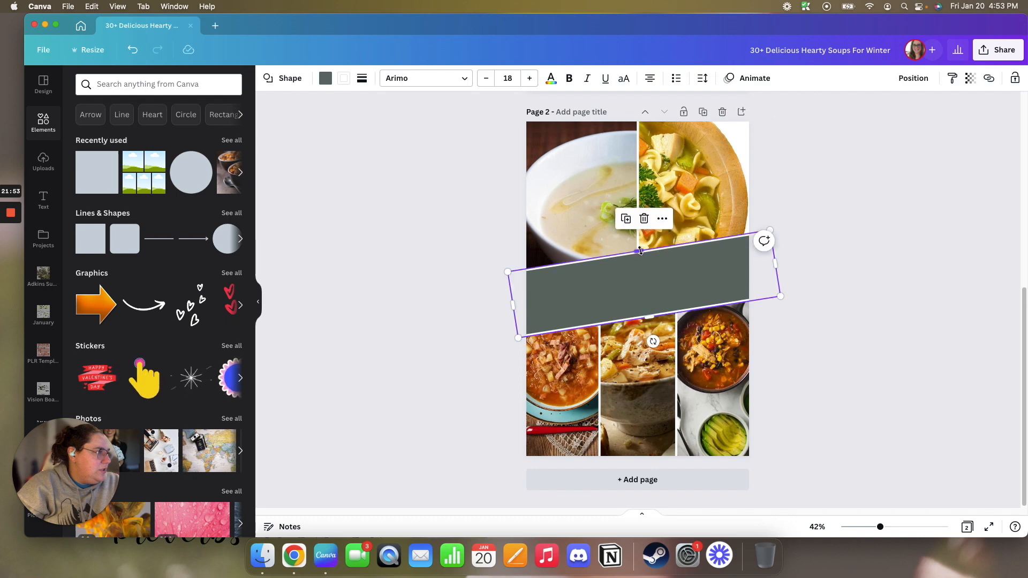
left_click_drag(633, 238, 633, 232)
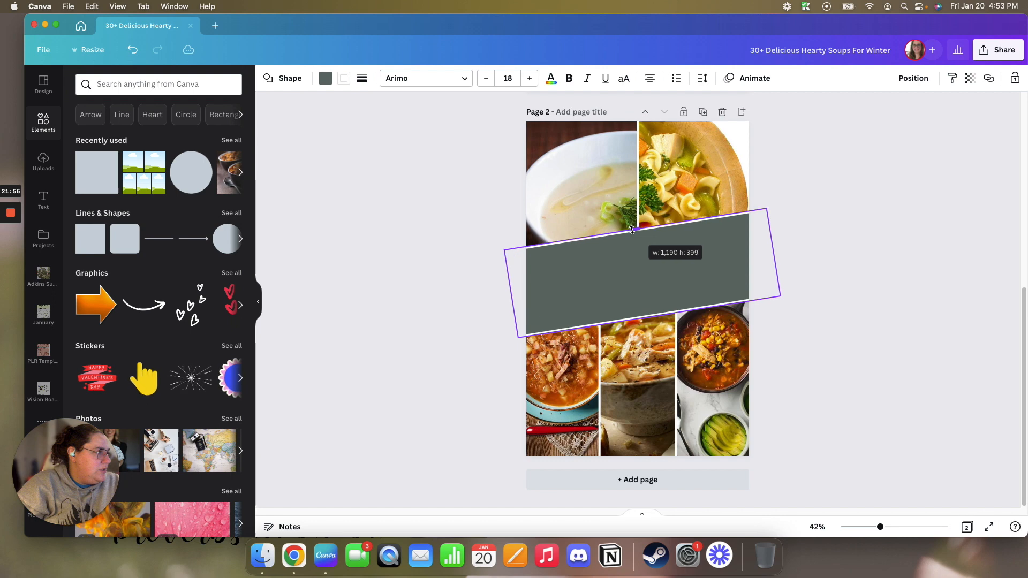
left_click(437, 245)
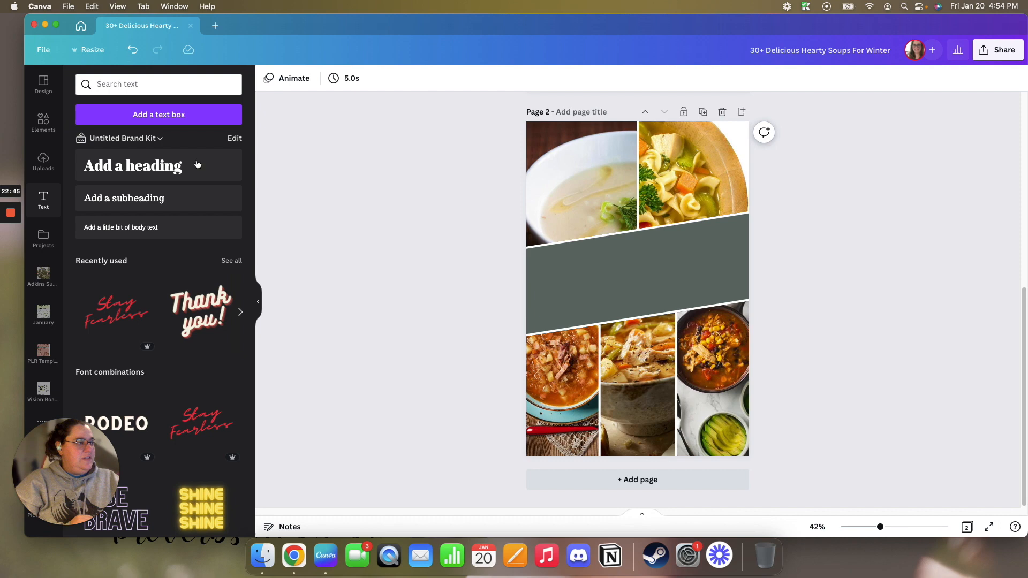
Add a heading reading "30+" near the start of the gray-green band and enlarge it to font size 124
left_click_drag(466, 302, 650, 282)
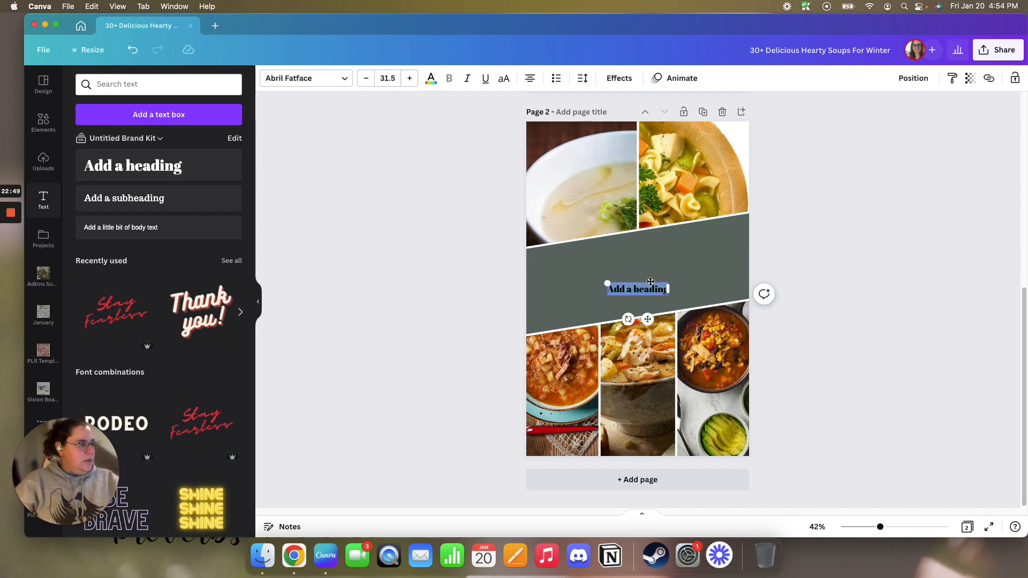
type("30+")
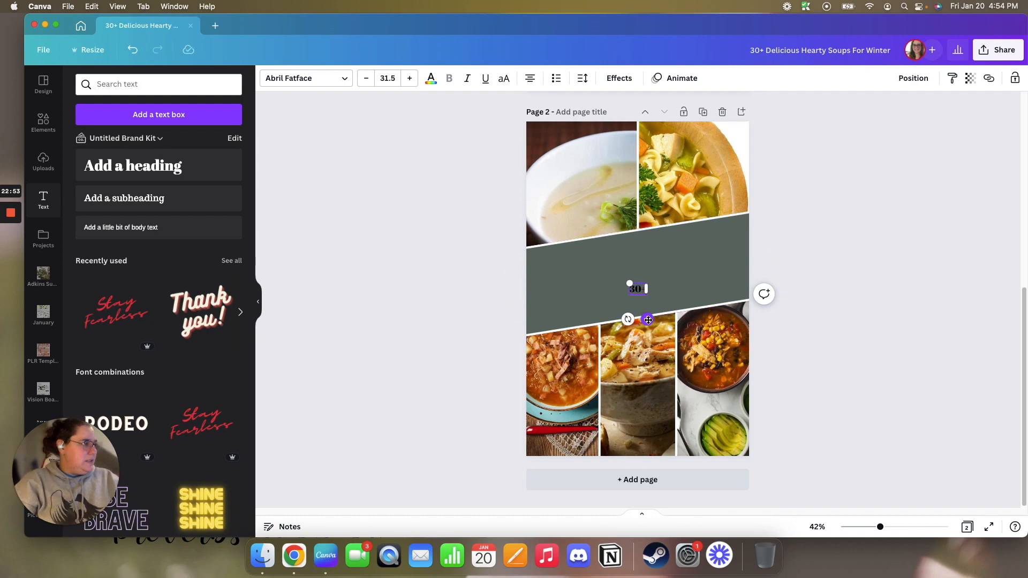
left_click_drag(589, 316, 567, 301)
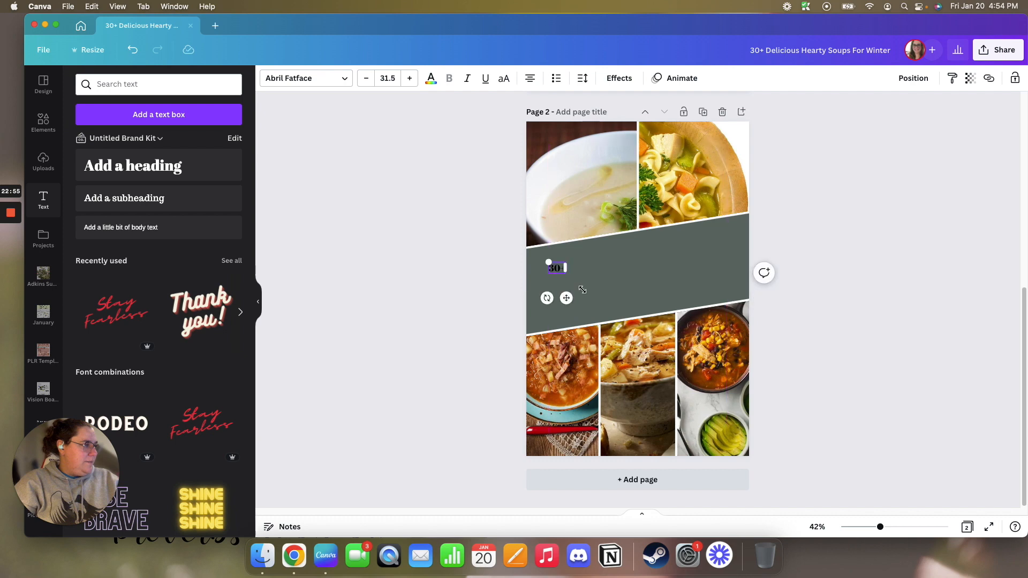
left_click_drag(610, 320, 611, 316)
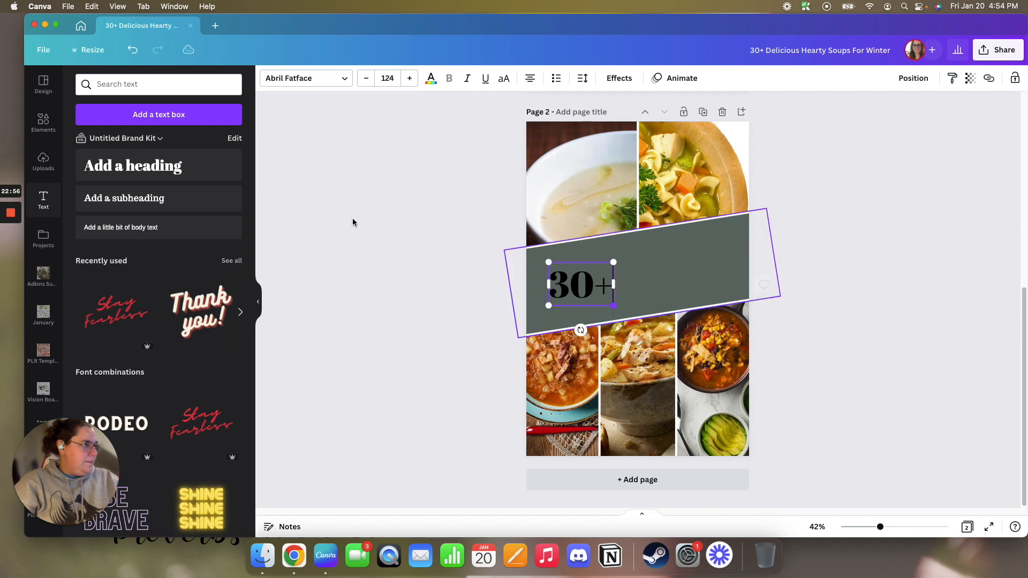
Add a second heading beside "30+" on the band, reading "Hearty Soups" and "For Winter" on two lines
left_click(149, 161)
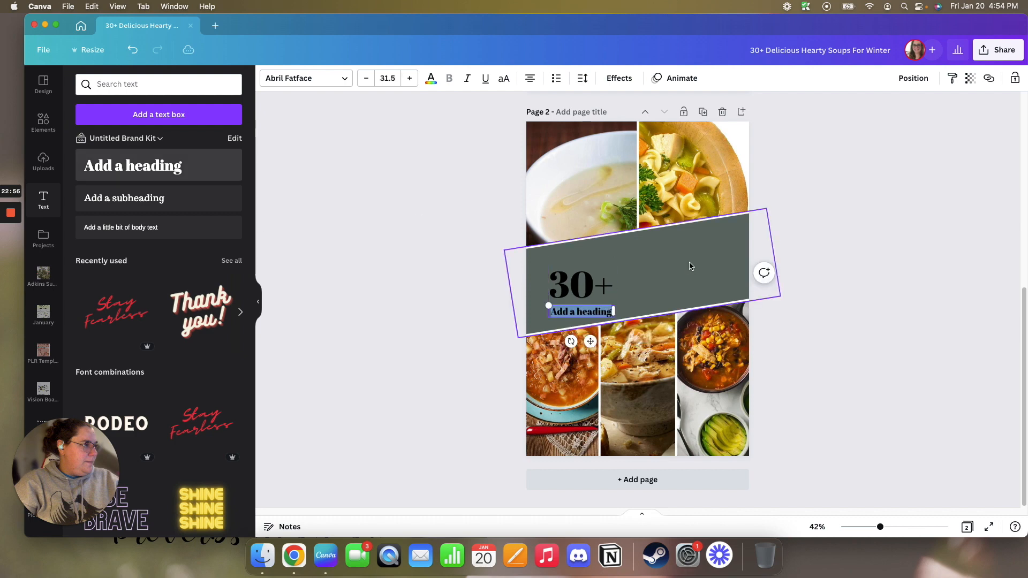
left_click_drag(581, 313, 670, 253)
type("Hea")
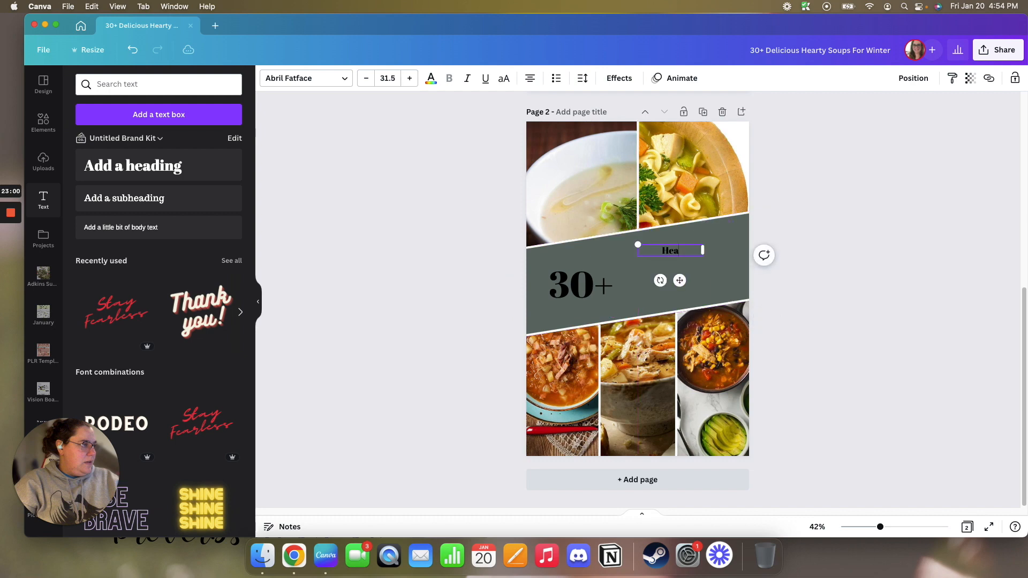
type("rty S")
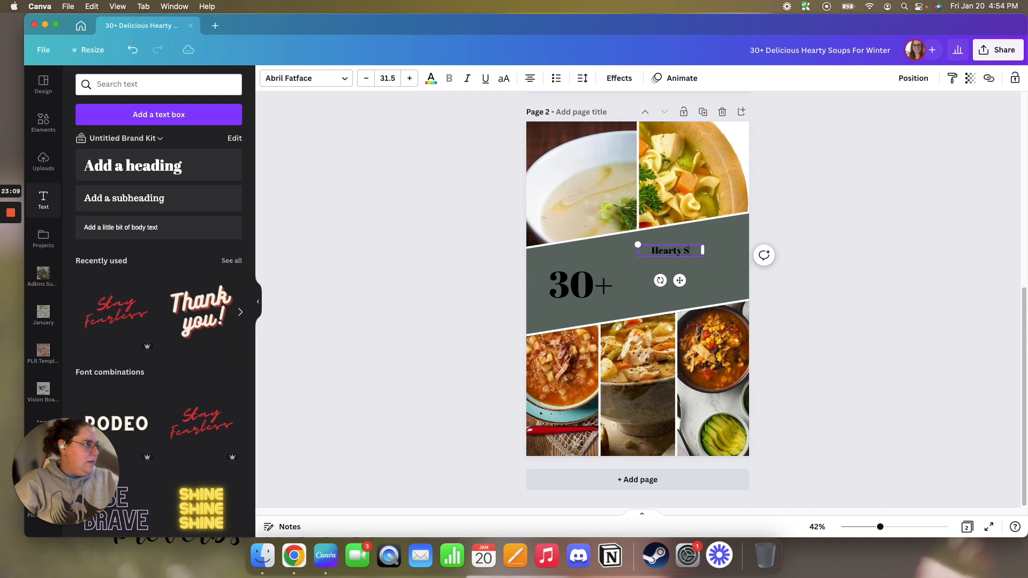
type("oups ")
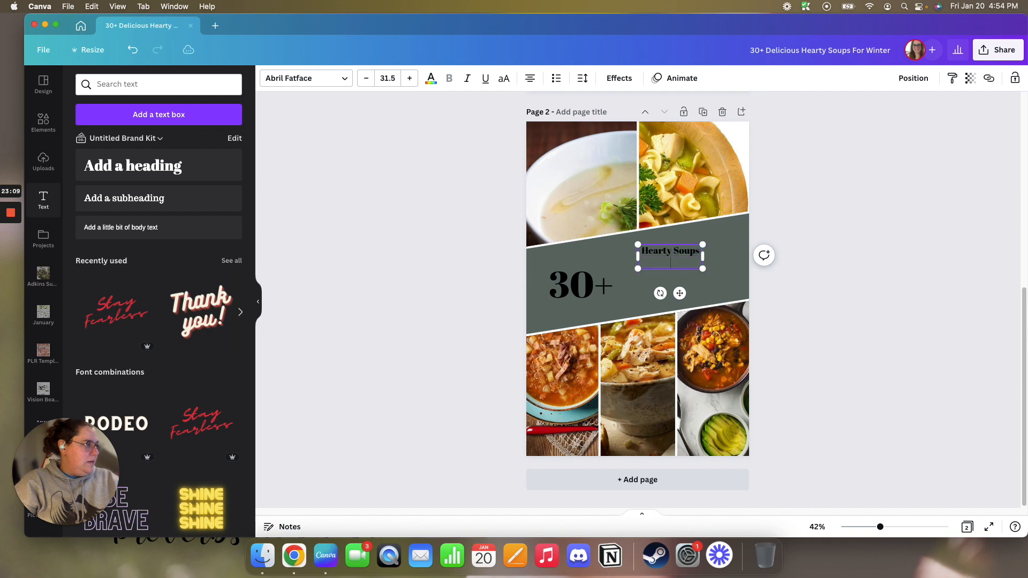
type("For Winter")
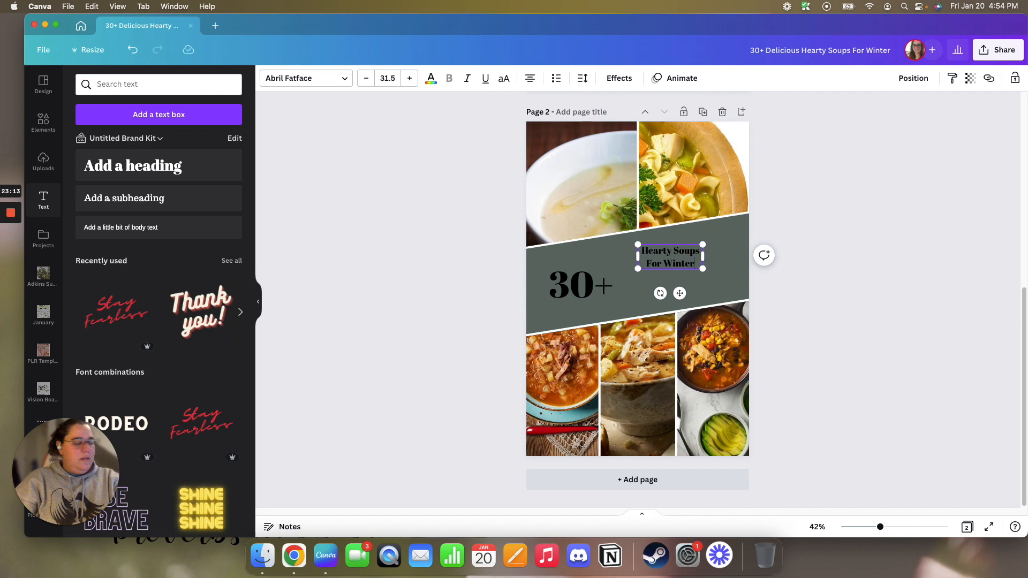
Enlarge the "Hearty Soups For Winter" heading to font size 65.8 and tilt both headings to match the band's slope
left_click_drag(703, 269, 754, 302)
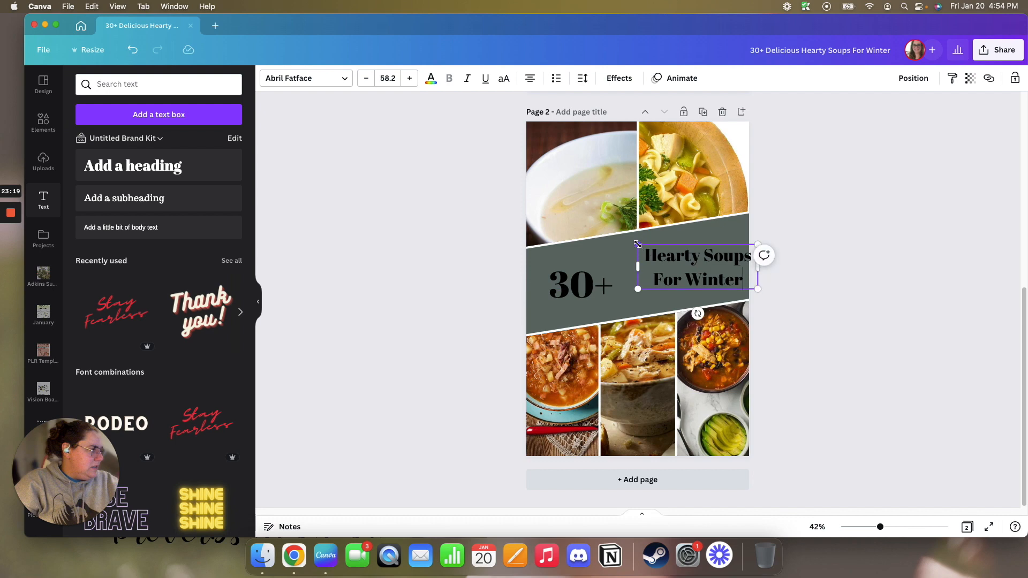
left_click_drag(624, 234, 608, 228)
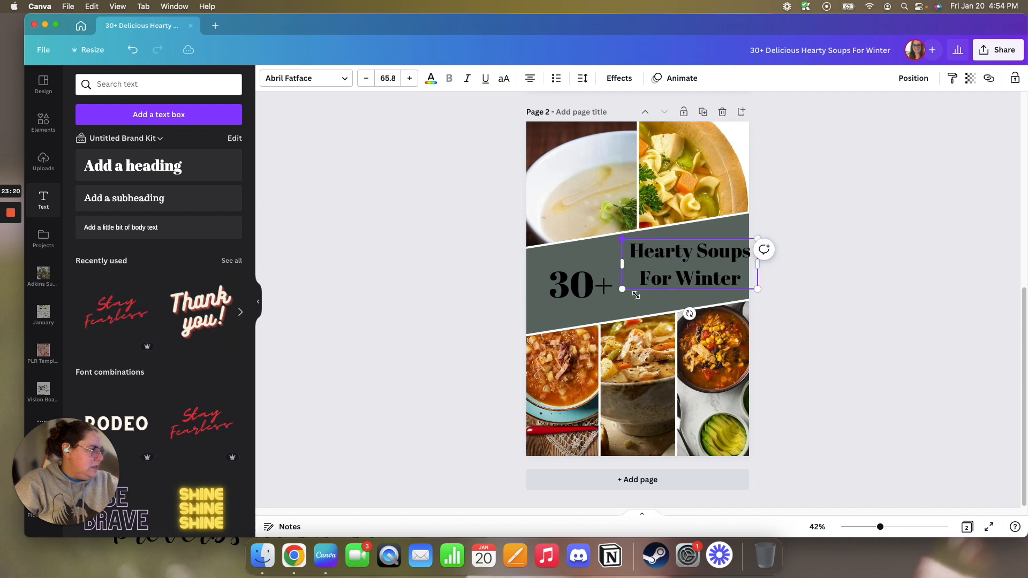
left_click_drag(690, 313, 701, 307)
left_click_drag(701, 306, 701, 307)
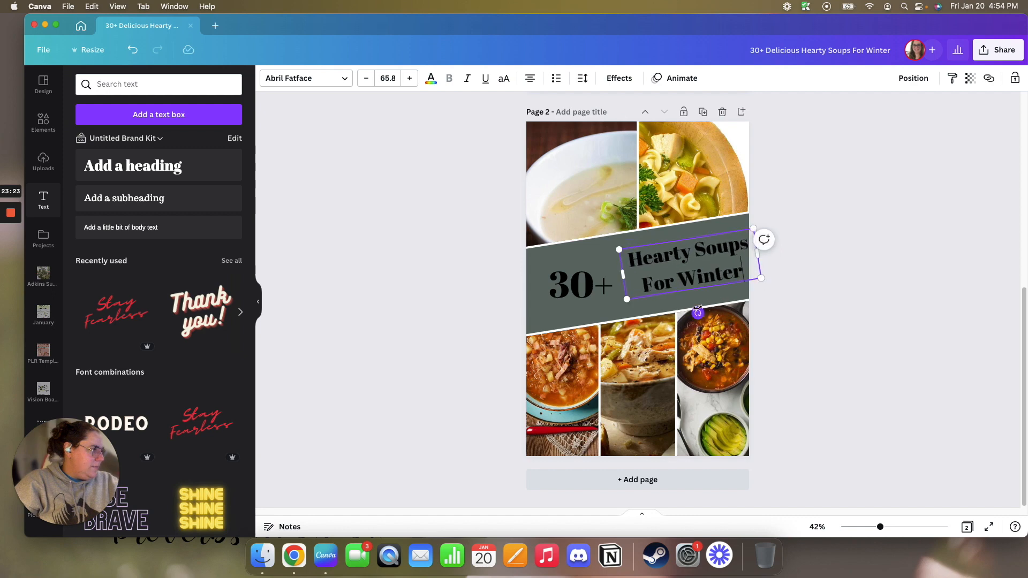
left_click(573, 284)
left_click_drag(582, 329, 587, 324)
left_click(458, 284)
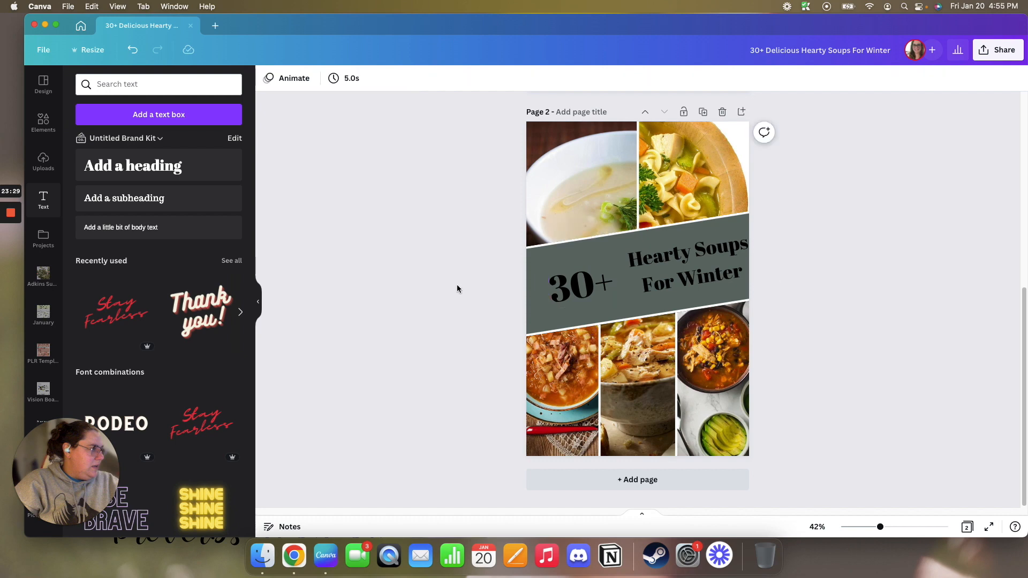
Change the font of both the "Hearty Soups For Winter" and "30+" headings to the uploaded Farmer Regular font
left_click(632, 246)
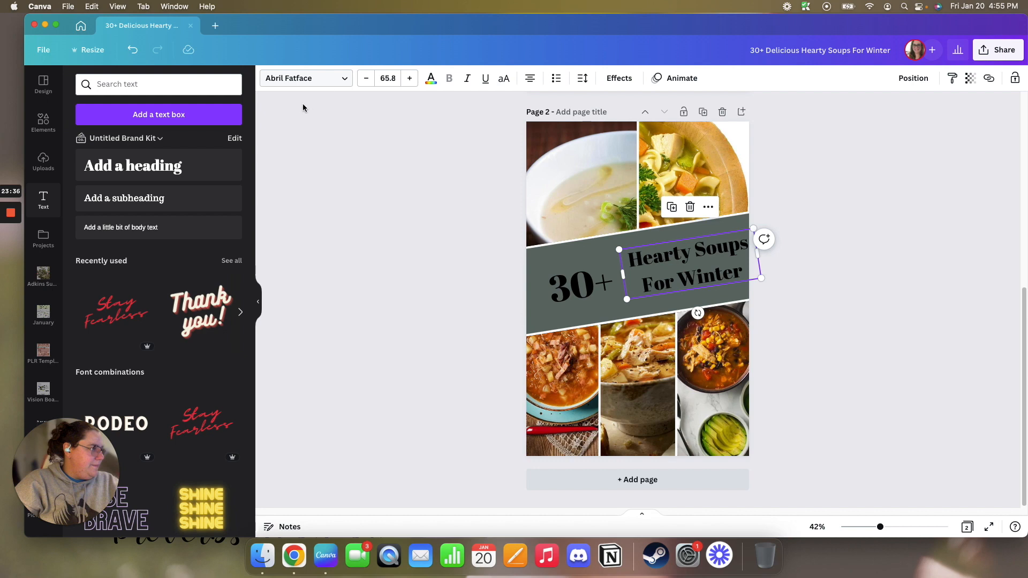
left_click(304, 80)
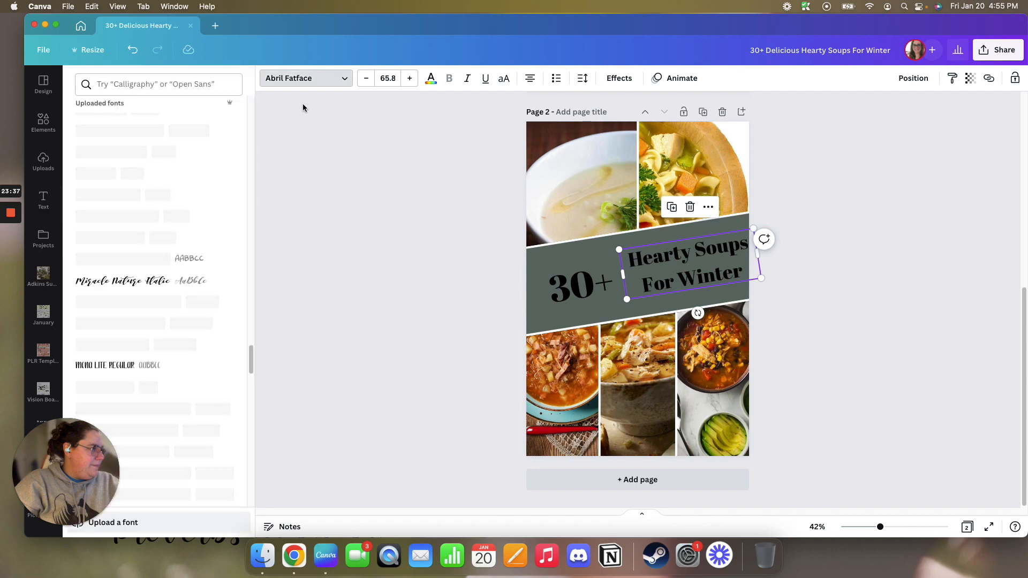
scroll(165, 231, "up", 3)
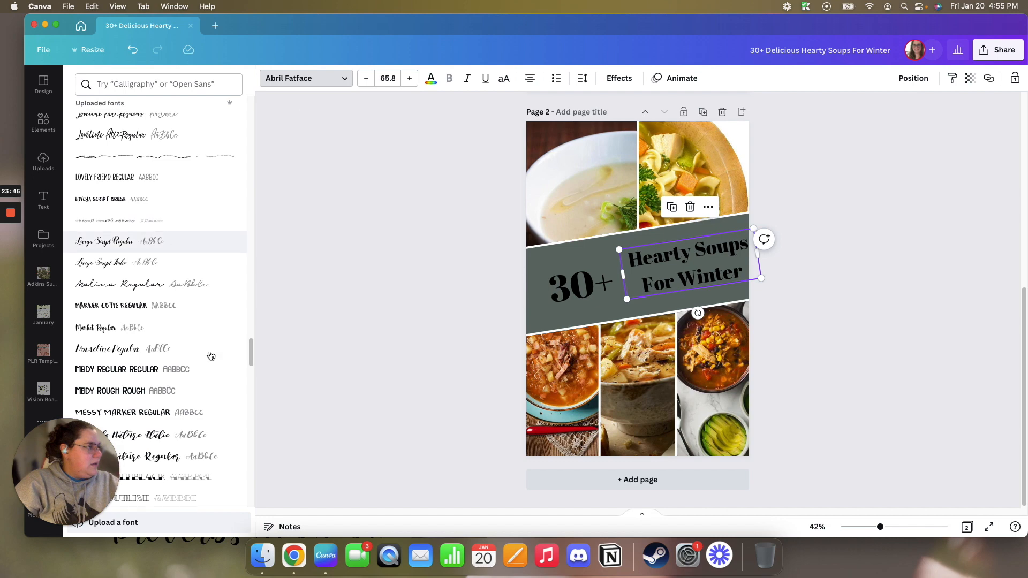
left_click_drag(250, 357, 243, 325)
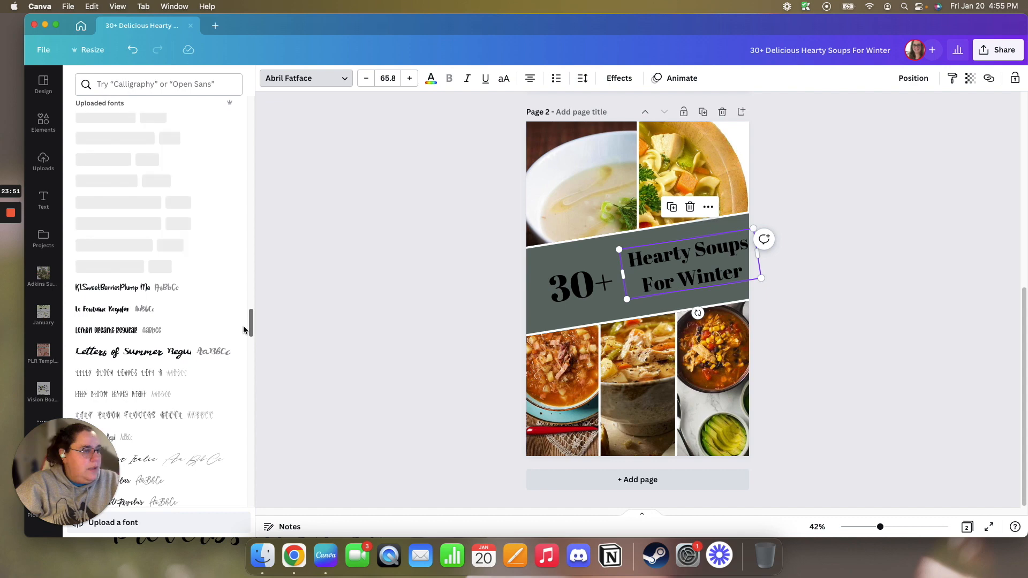
left_click_drag(244, 327, 249, 288)
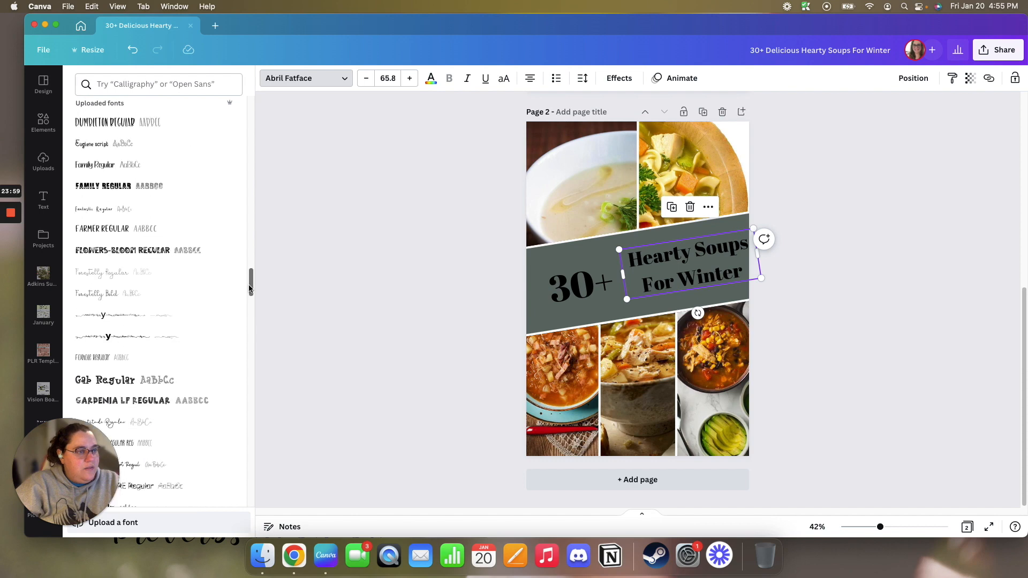
left_click(134, 231)
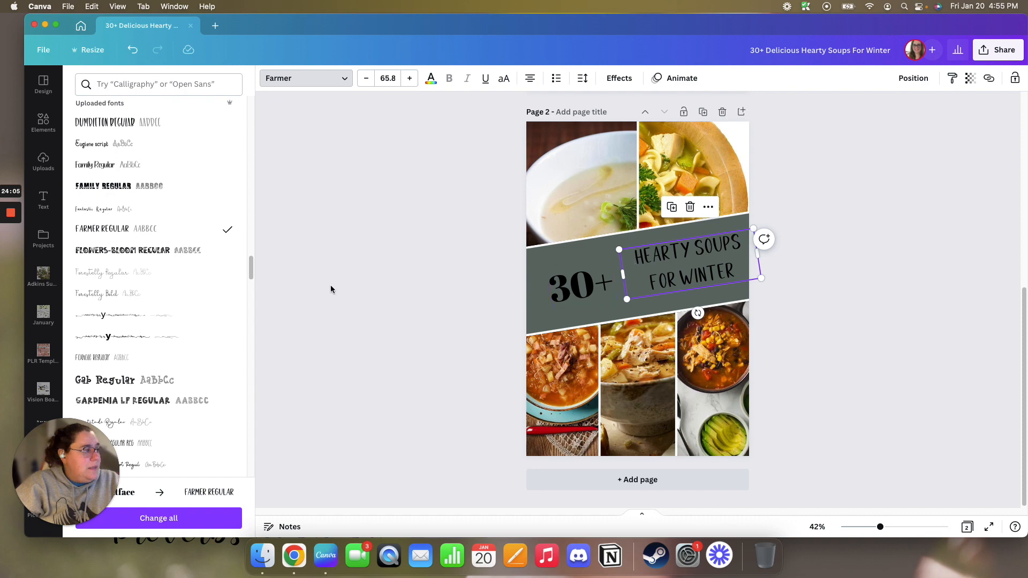
left_click(571, 290)
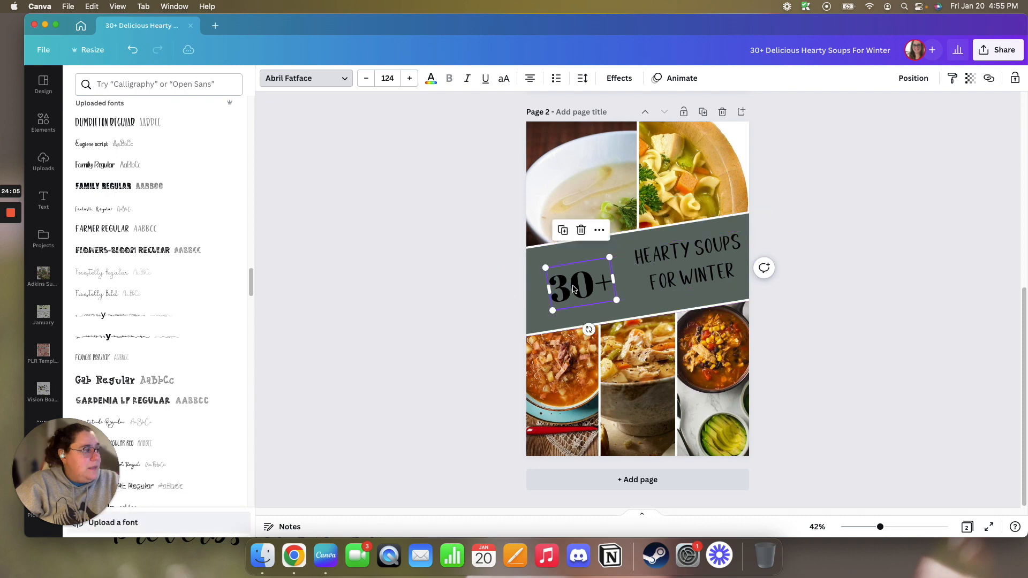
left_click(120, 229)
key("Escape")
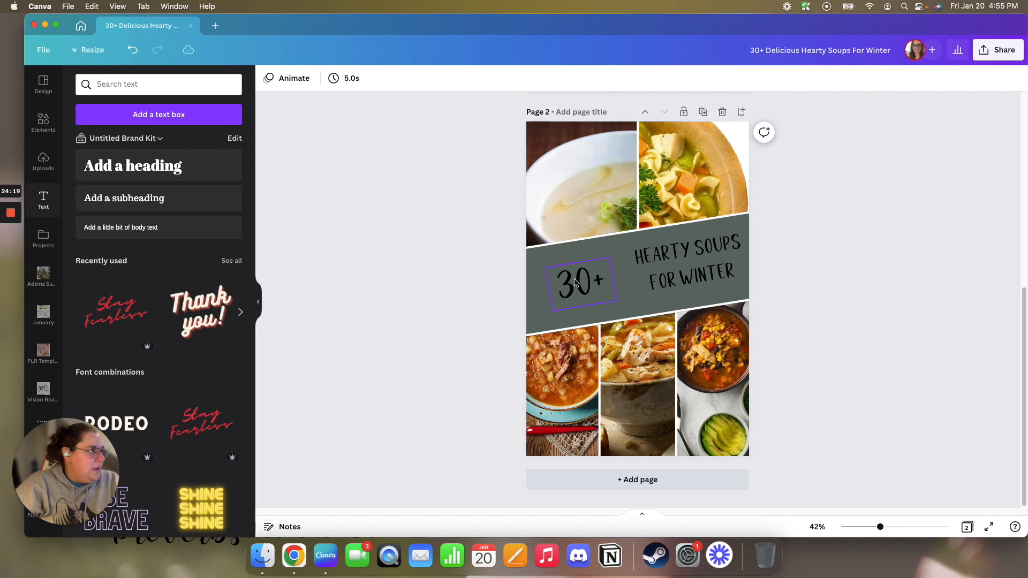
Enlarge "30+" to font size 175 and "Hearty Soups For Winter" to 76.2, positioning them side by side on the band
left_click(559, 277)
mouse_move(545, 268)
left_mouse_down()
mouse_move(517, 252)
mouse_move(547, 268)
left_mouse_up()
left_click(689, 270)
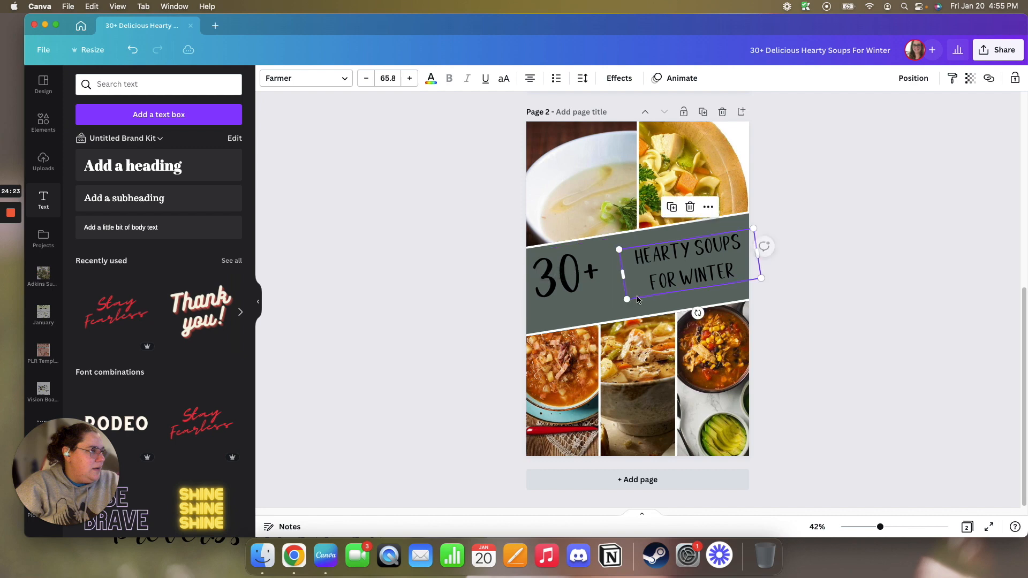
mouse_move(614, 313)
left_mouse_down()
mouse_move(595, 325)
mouse_move(609, 316)
left_mouse_up()
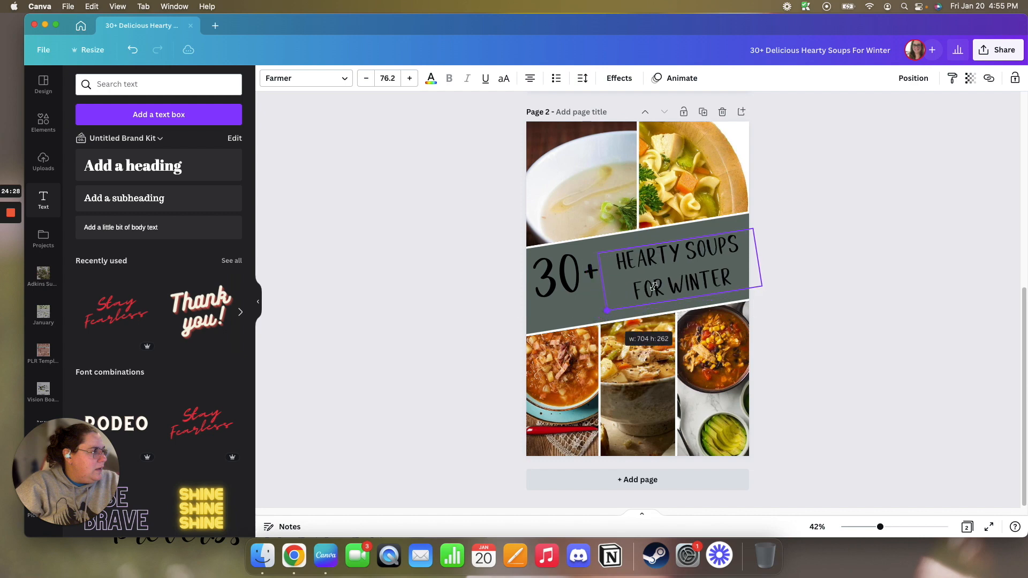
left_click_drag(674, 267, 675, 268)
left_click_drag(569, 270, 574, 280)
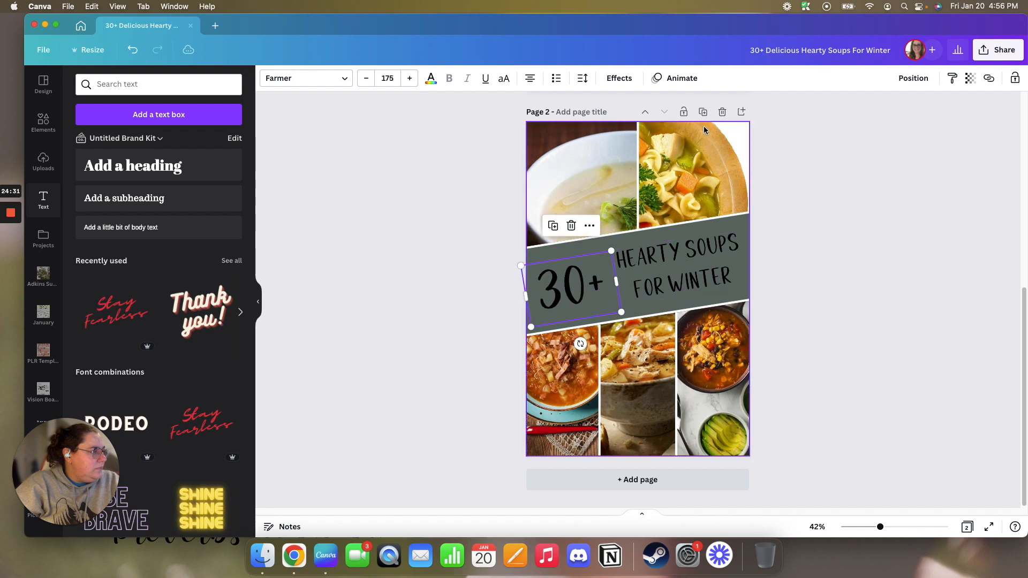
Apply the Shadow effect to "30+" and color its text white from the document colors
left_click(620, 78)
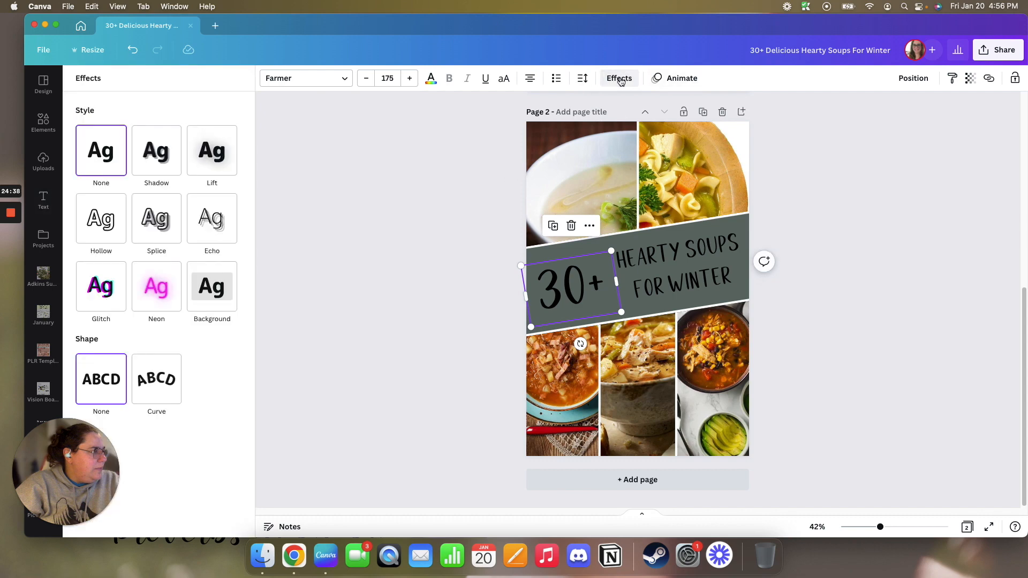
left_click(158, 158)
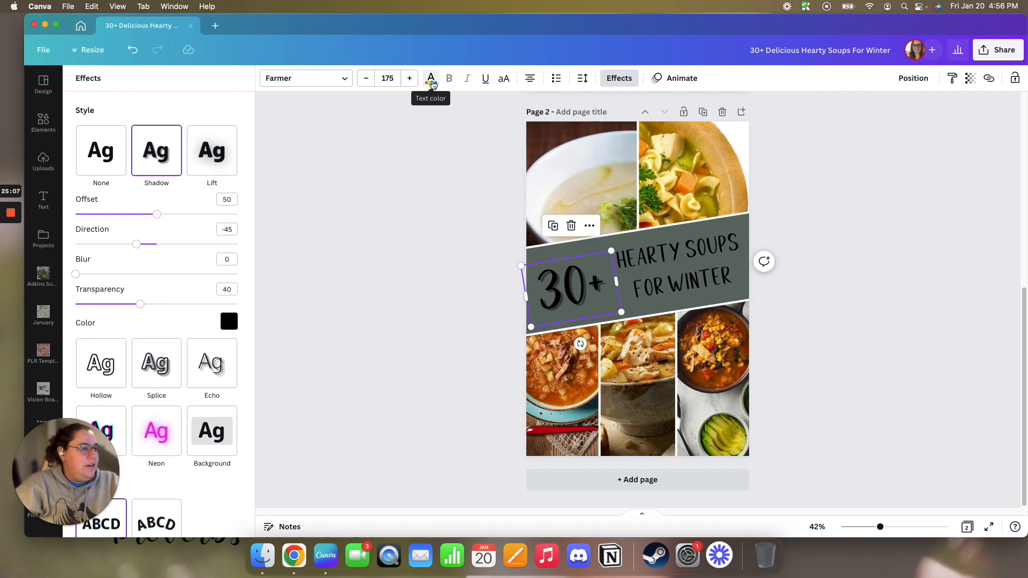
left_click(432, 80)
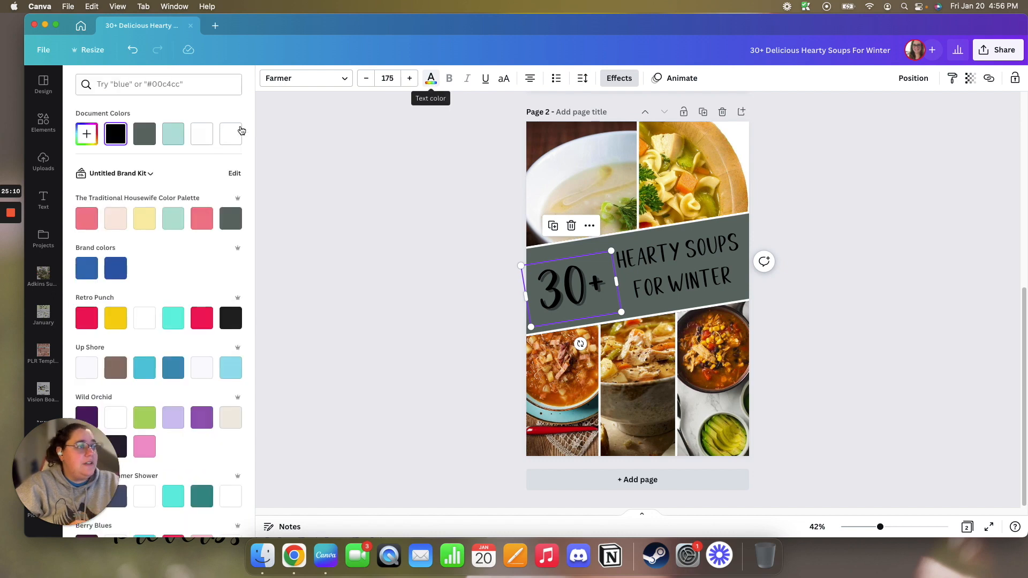
left_click(231, 135)
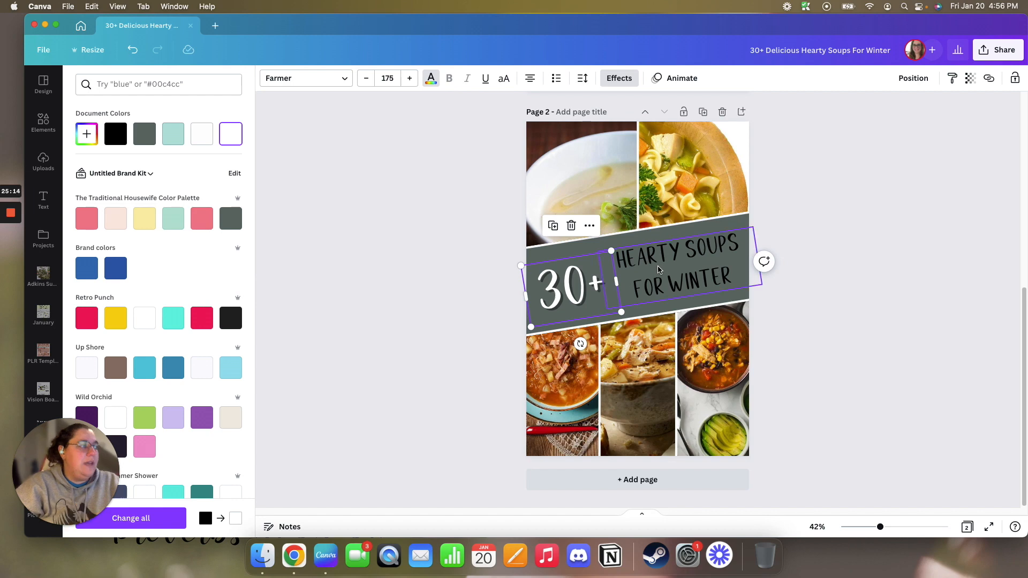
Color the "Hearty Soups For Winter" text white and give it a Shadow effect in black, then deselect it
left_click(432, 81)
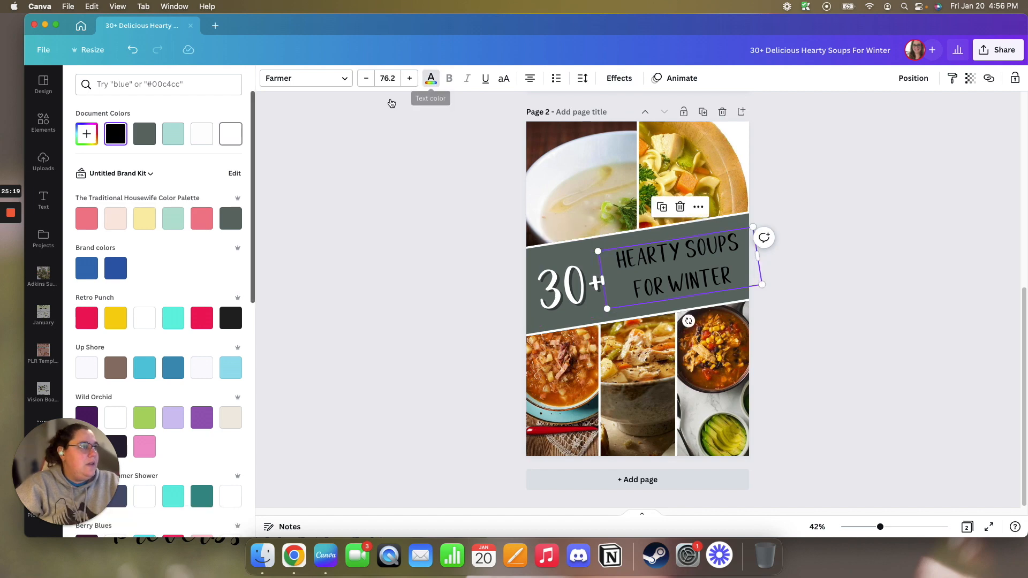
left_click(620, 79)
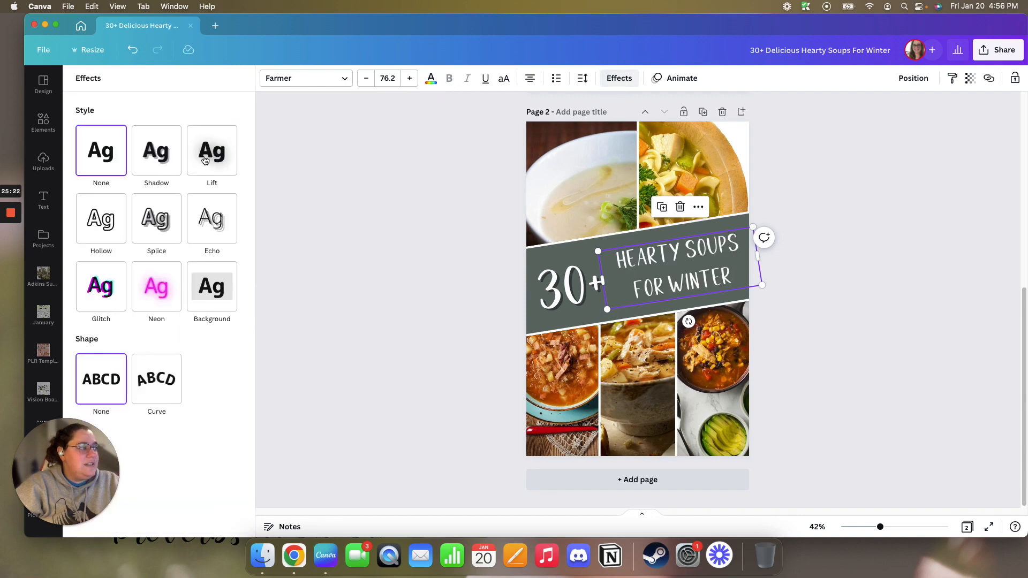
left_click(153, 160)
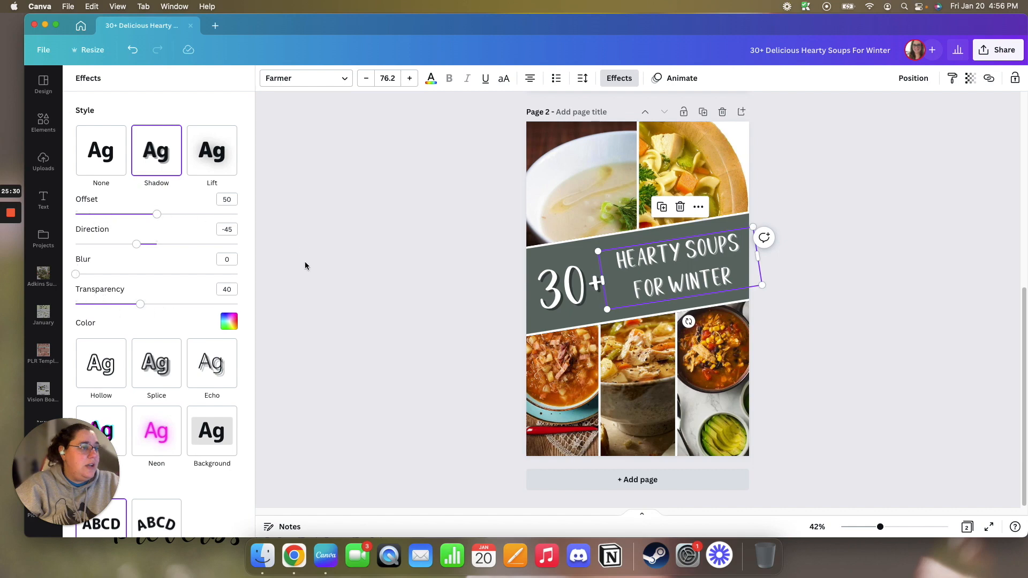
left_click(228, 323)
left_click(114, 367)
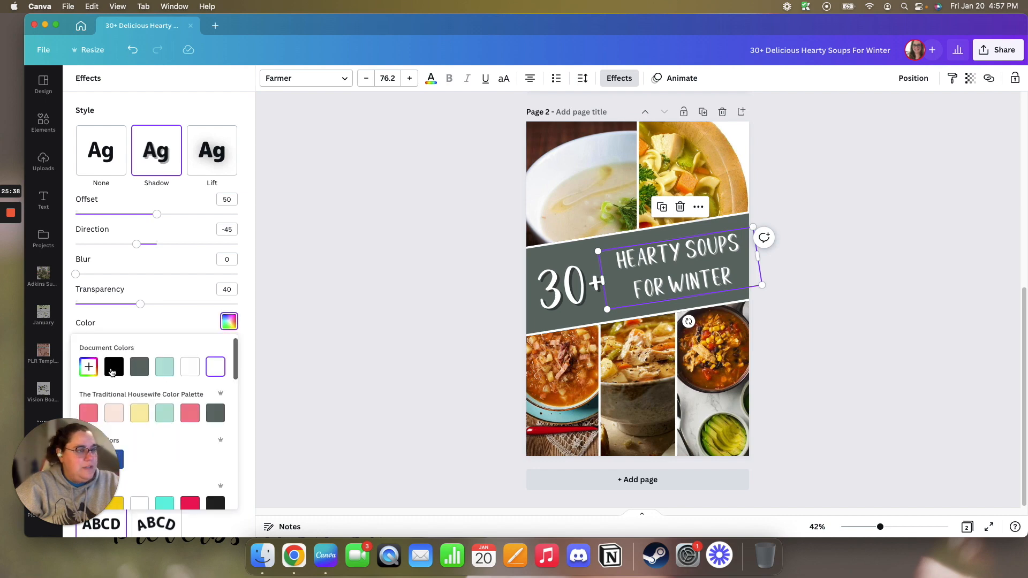
left_click(380, 259)
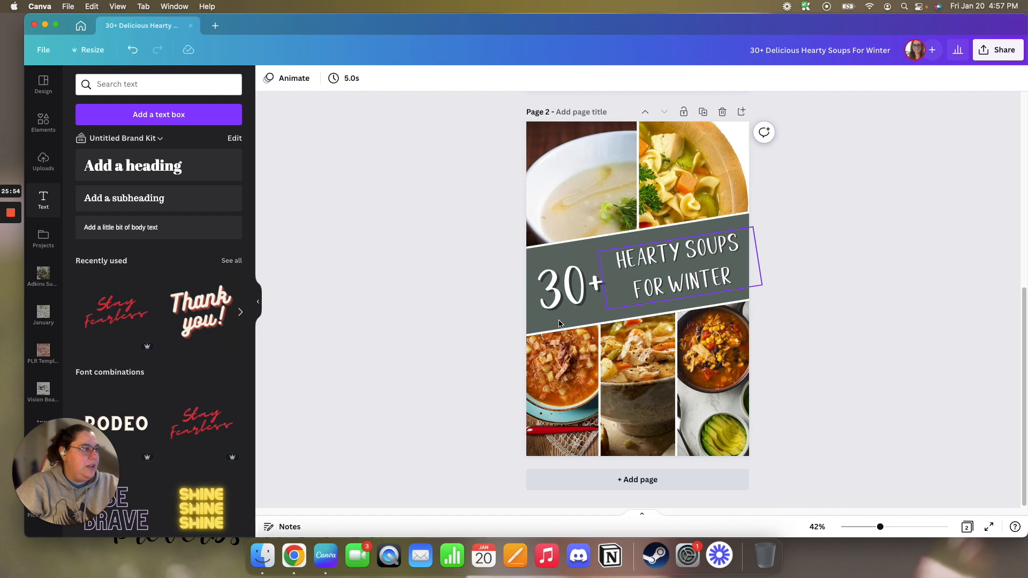
Duplicate the tilted band with its white edge, rotate the copy to horizontal and place it as a narrow strip along page 2's bottom edge
left_click(529, 332)
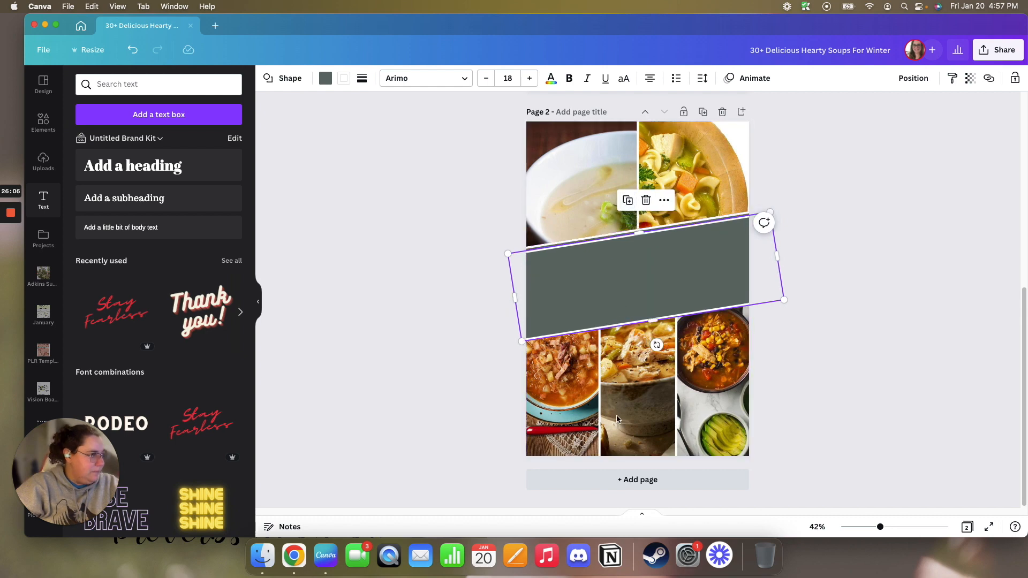
left_click_drag(625, 302, 612, 459)
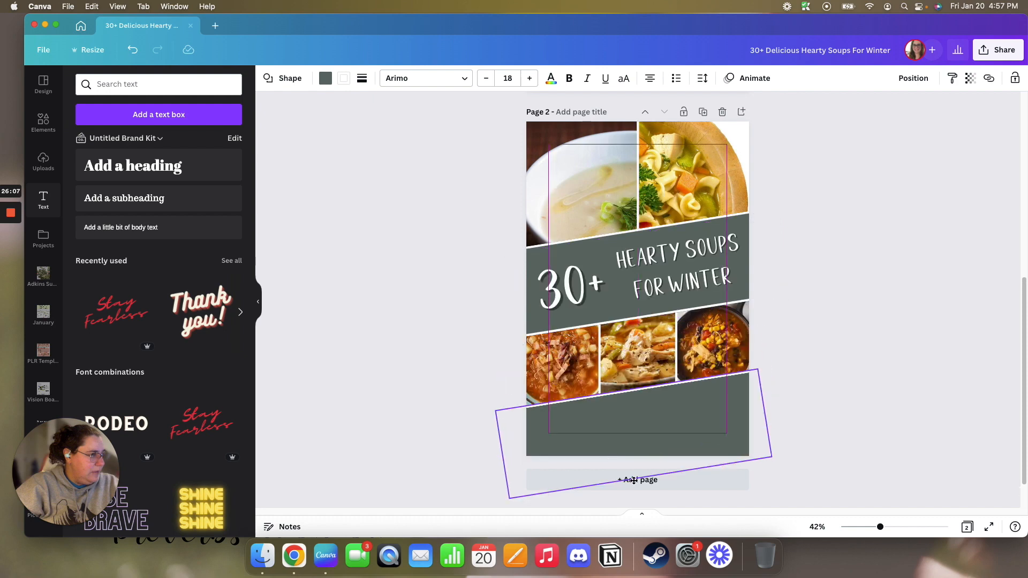
left_click_drag(723, 441, 718, 431)
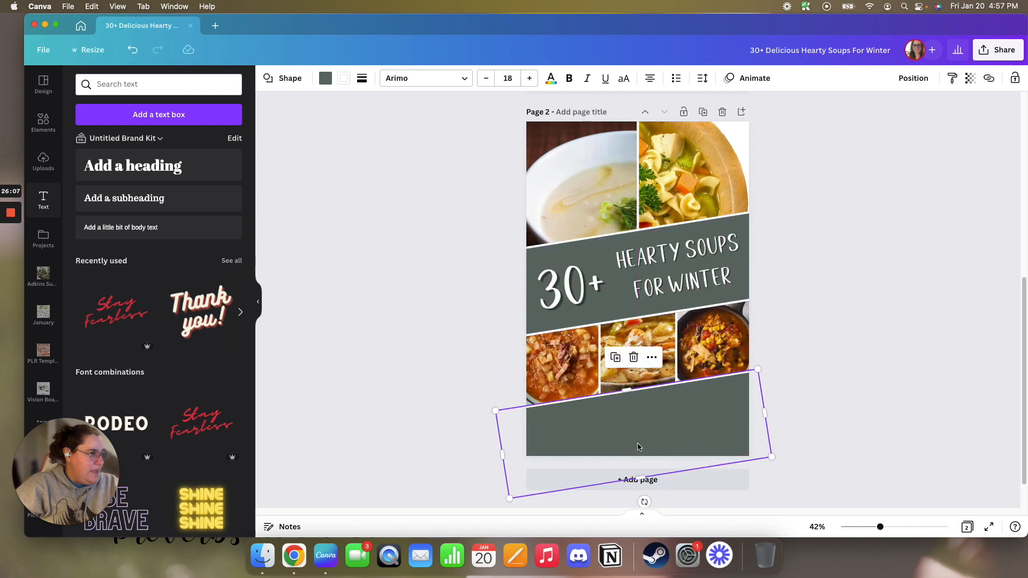
left_click_drag(646, 502, 636, 502)
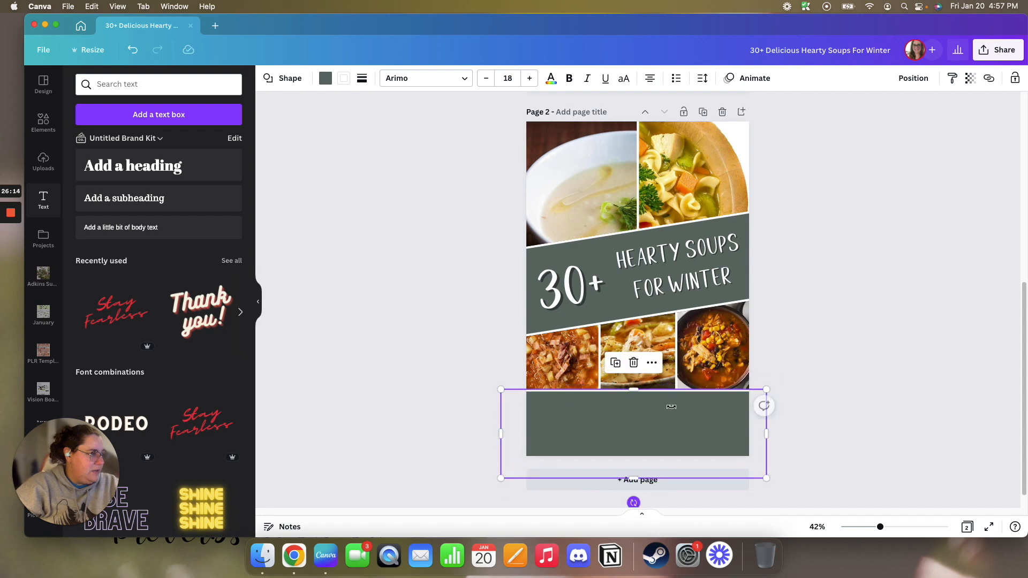
left_click_drag(640, 439, 639, 445)
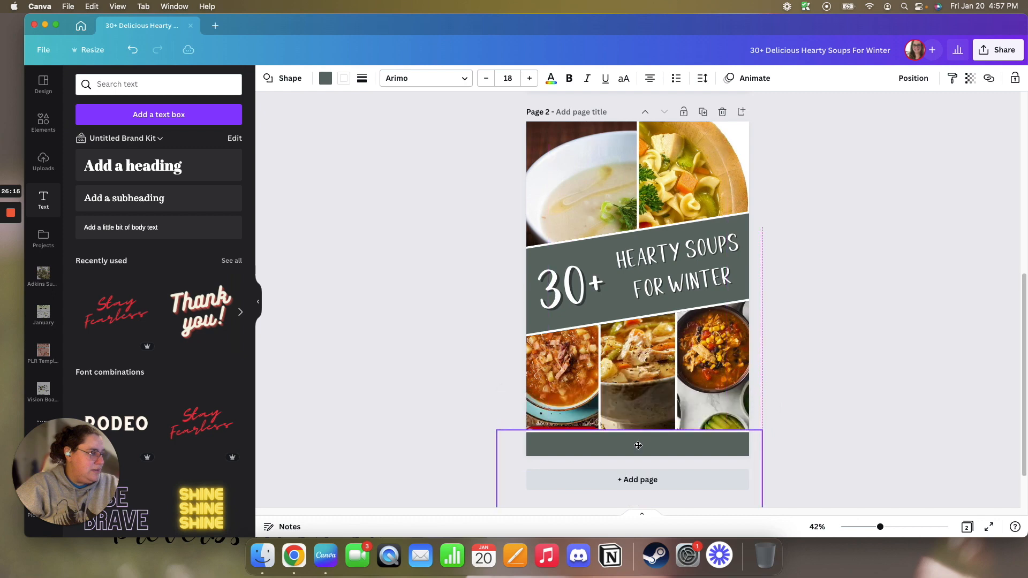
left_click(473, 361)
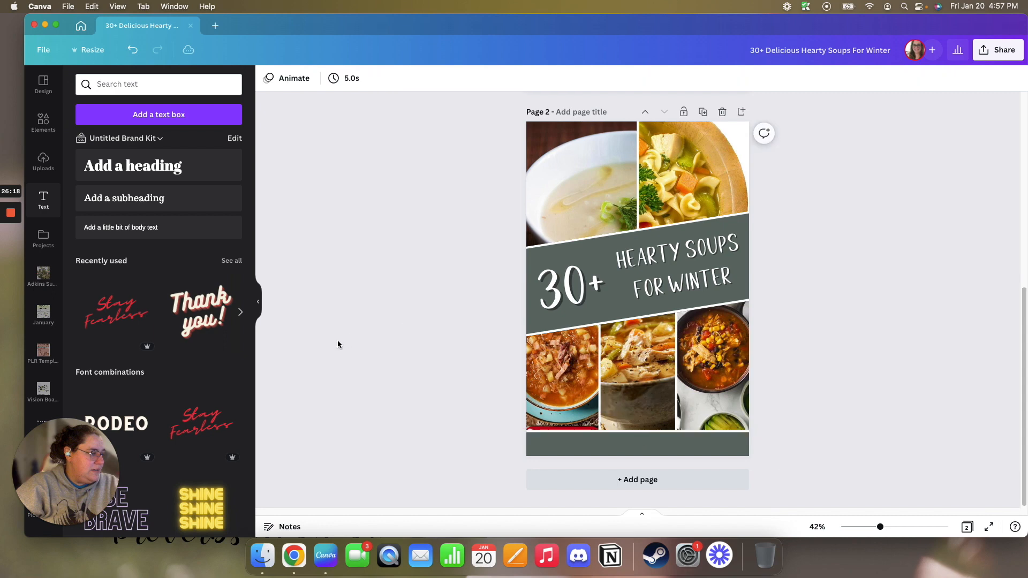
Copy the "thetraditionalhousewife.com" text from page 1 to page 2 and position it centered within the bottom band
scroll(496, 268, "up", 1)
scroll(496, 269, "up", 1)
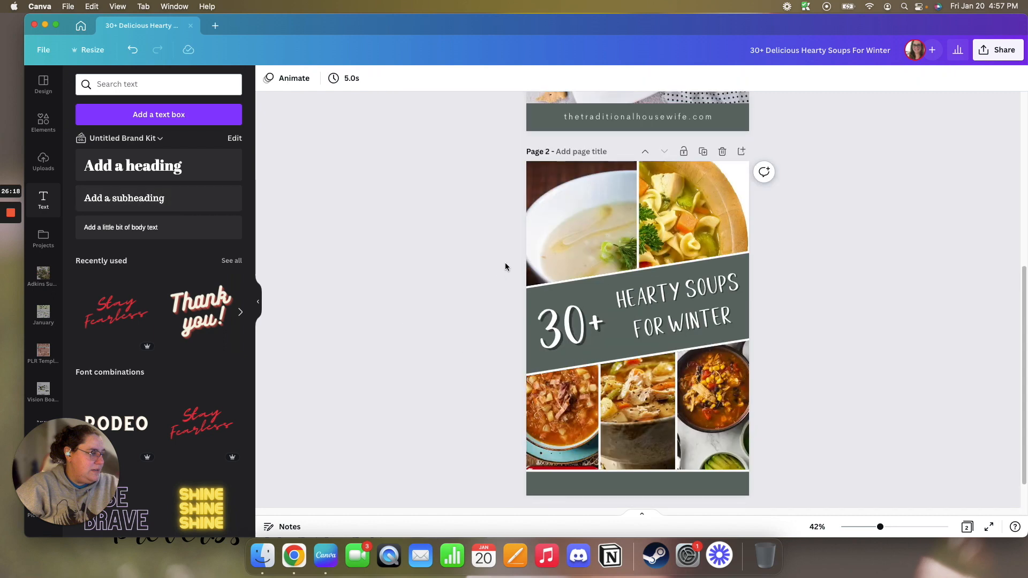
left_click(626, 127)
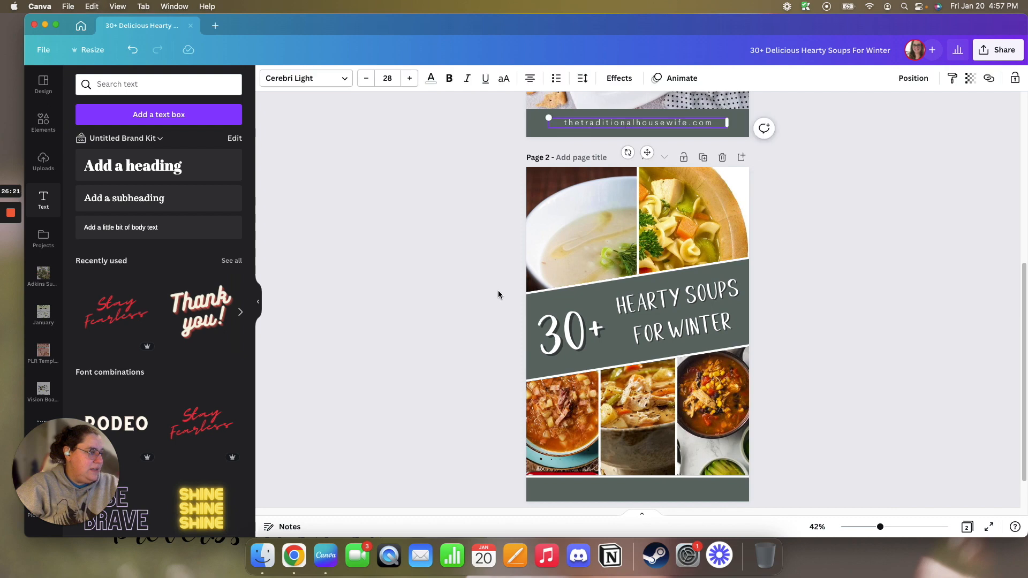
scroll(496, 296, "down", 2)
left_click(552, 446)
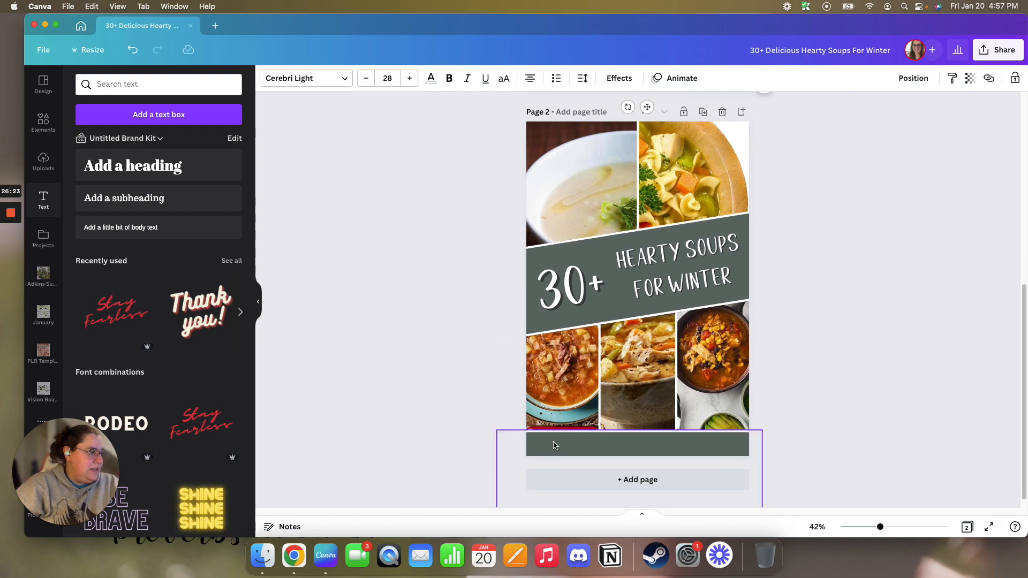
type("thetraditionalhousewife.com")
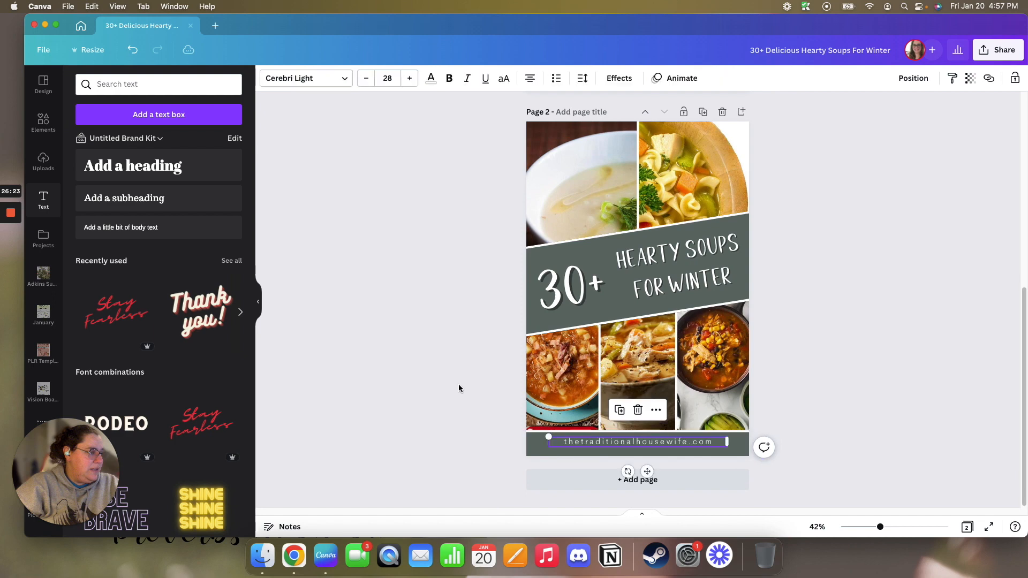
left_click(458, 384)
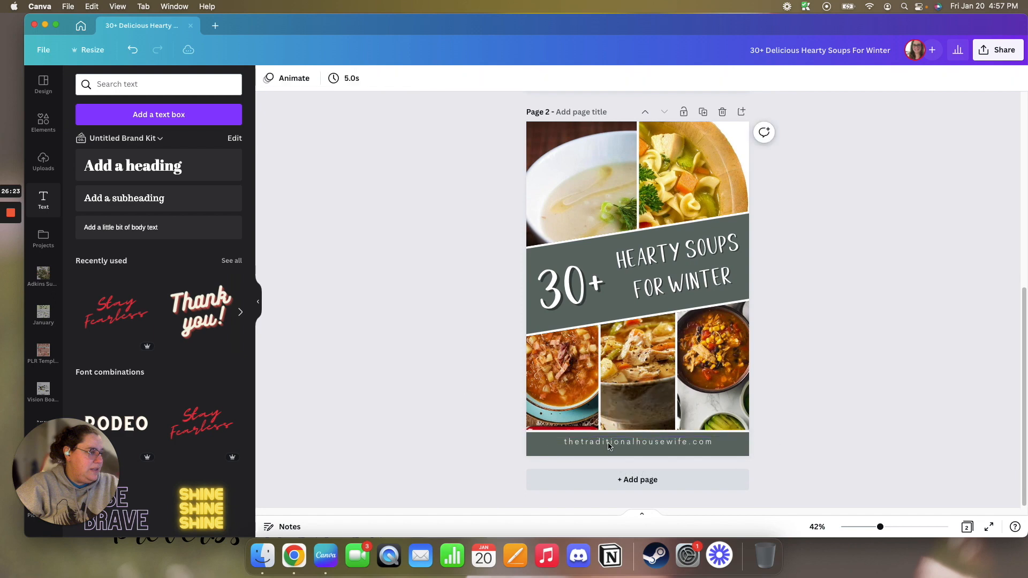
left_click_drag(616, 444, 613, 446)
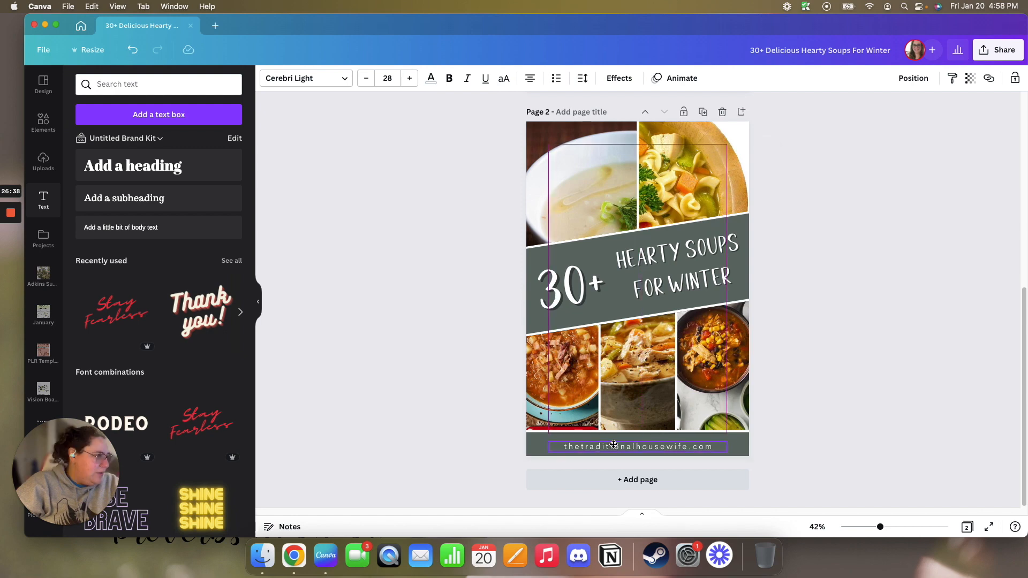
left_click_drag(614, 444, 613, 444)
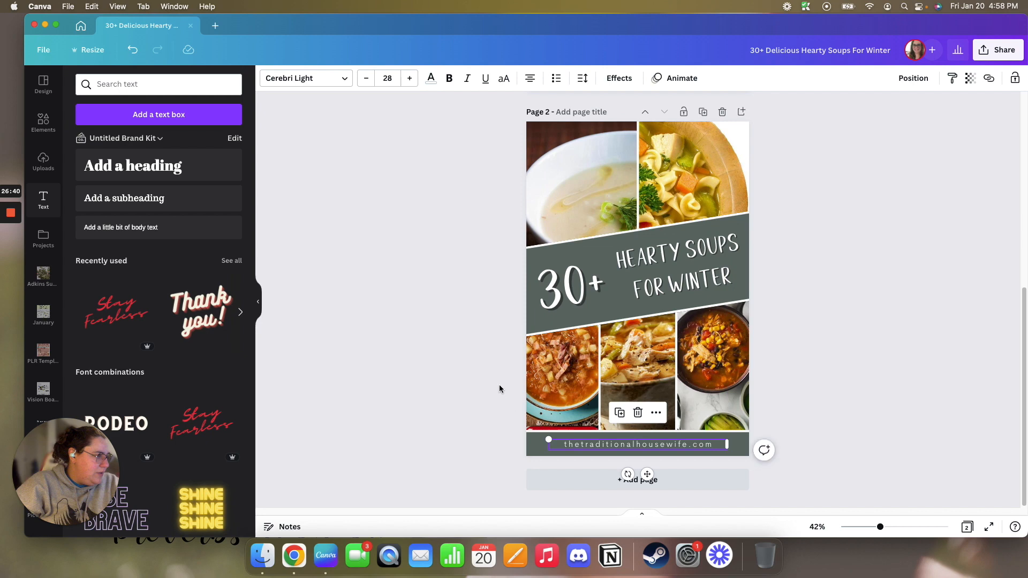
Color the website text on page 2's bottom band white (#ffffff) from the document colors, then deselect it
left_click(431, 82)
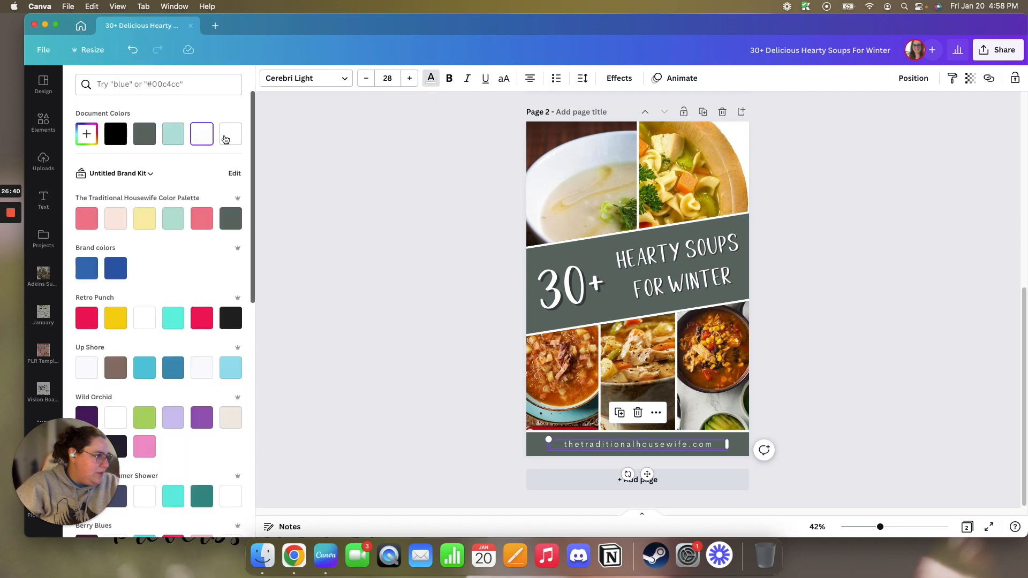
left_click(226, 136)
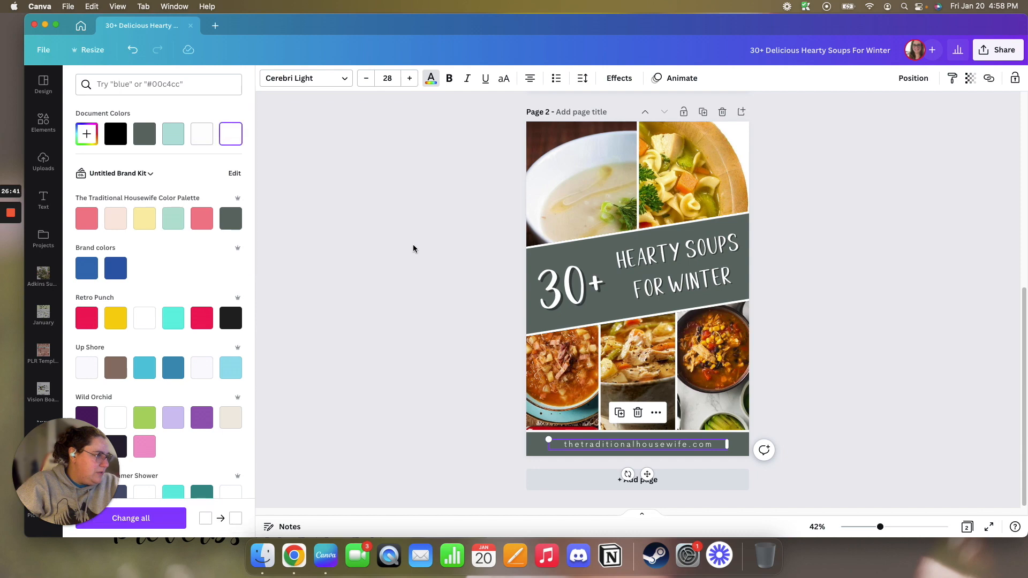
left_click(230, 137)
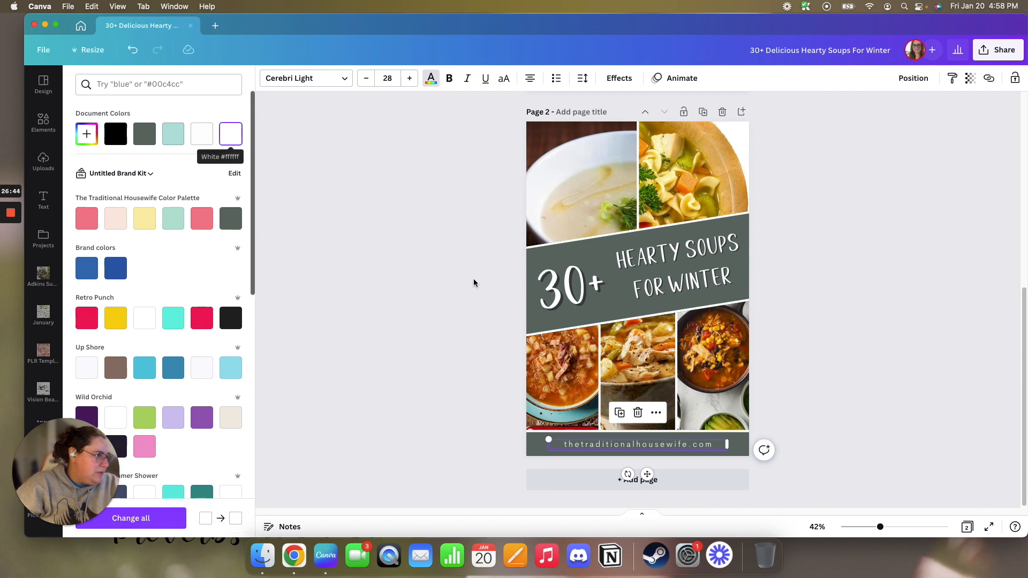
left_click(442, 284)
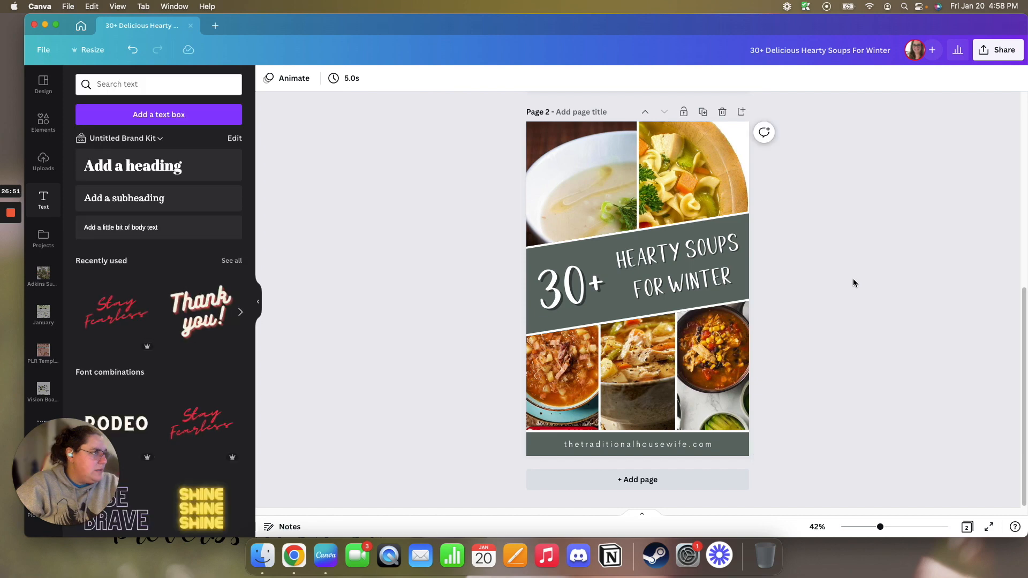
Open the grid overview of the design's pages
left_click(967, 529)
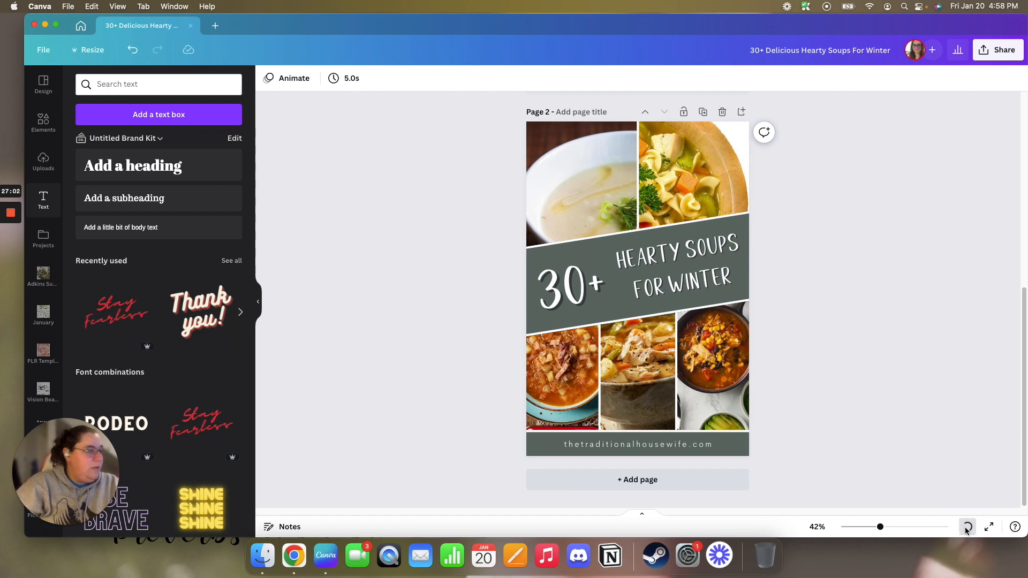